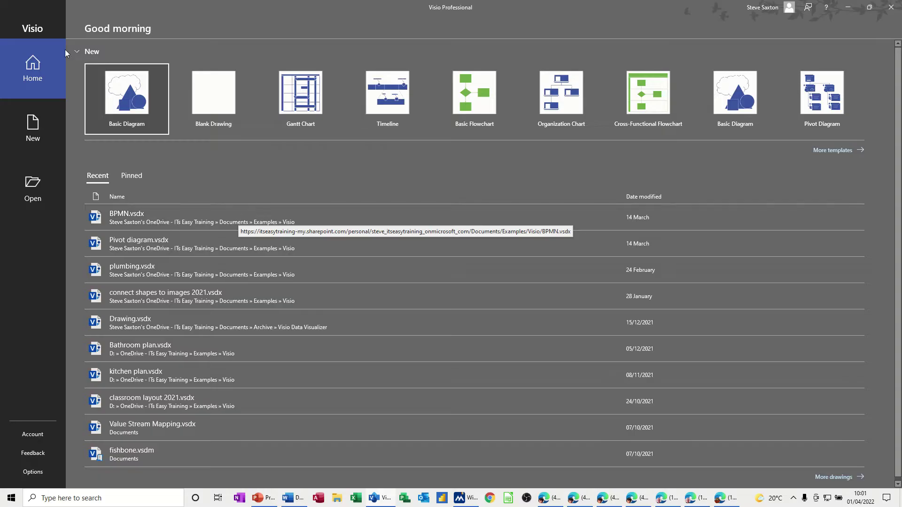
- Pick the Timeline template from the New templates on Visio's start screen
left_click(384, 93)
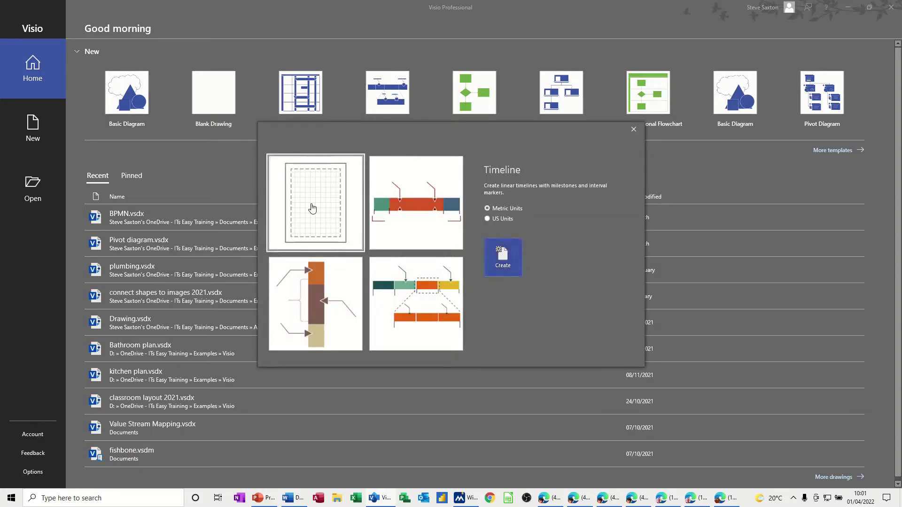
- Create a metric timeline drawing and place a cylindrical timeline, accepting its start and finish dates
double_click(313, 207)
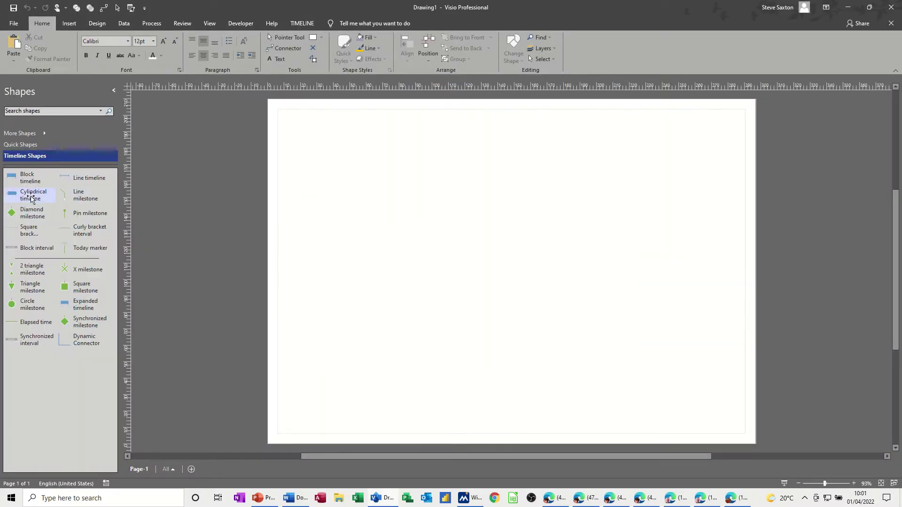
left_click_drag(31, 196, 395, 207)
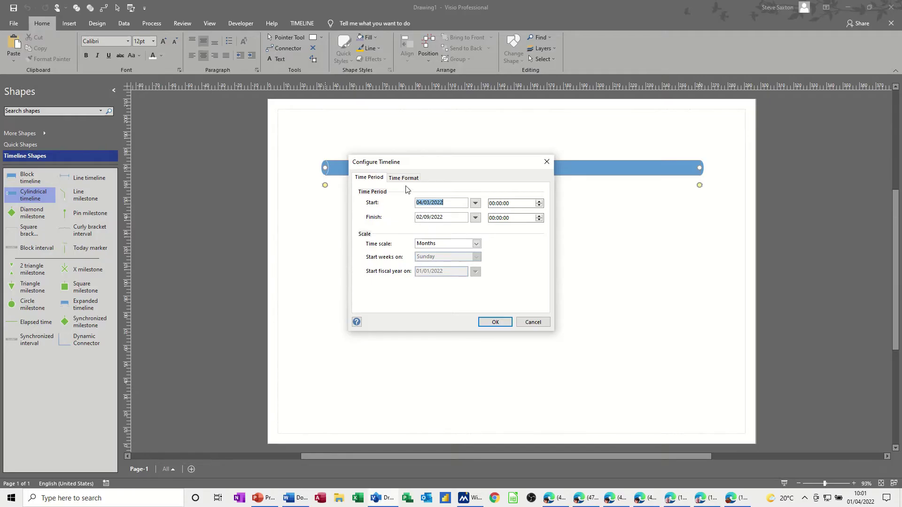
left_click(496, 323)
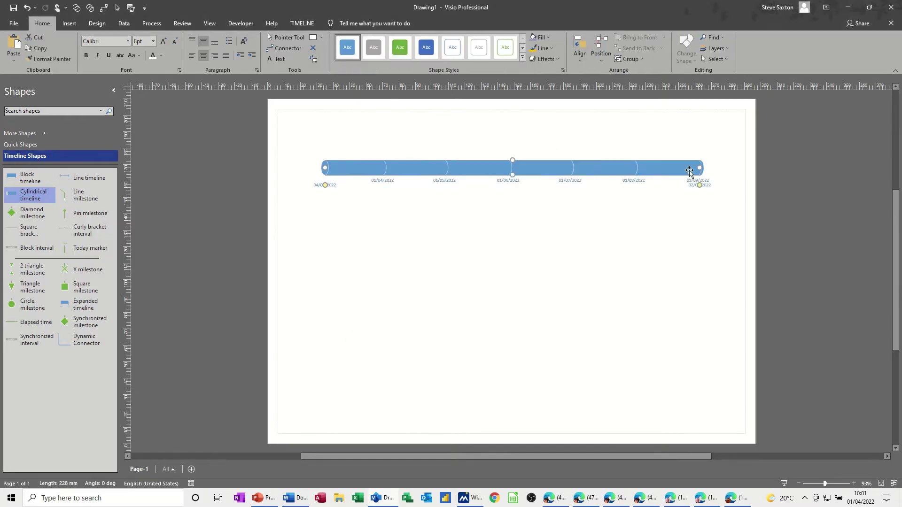
- Give the timeline an arrowhead at its end
right_click(660, 170)
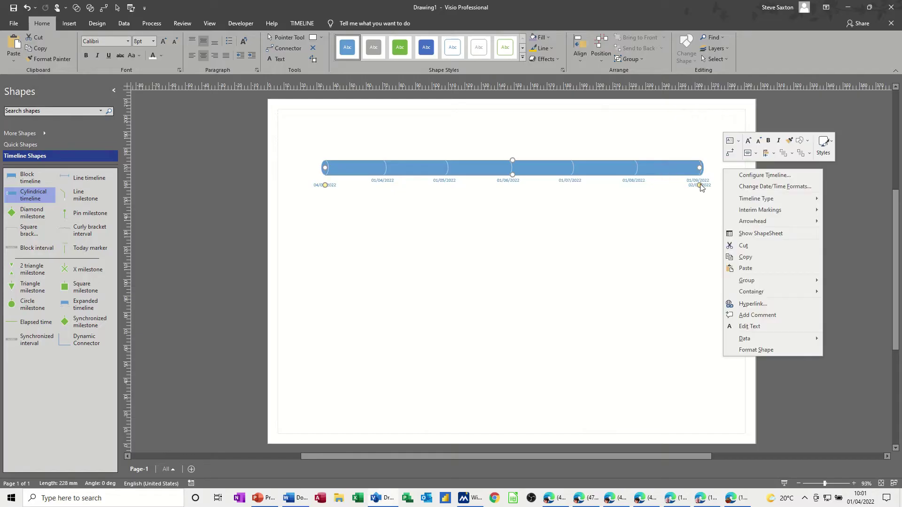
mouse_move(752, 220)
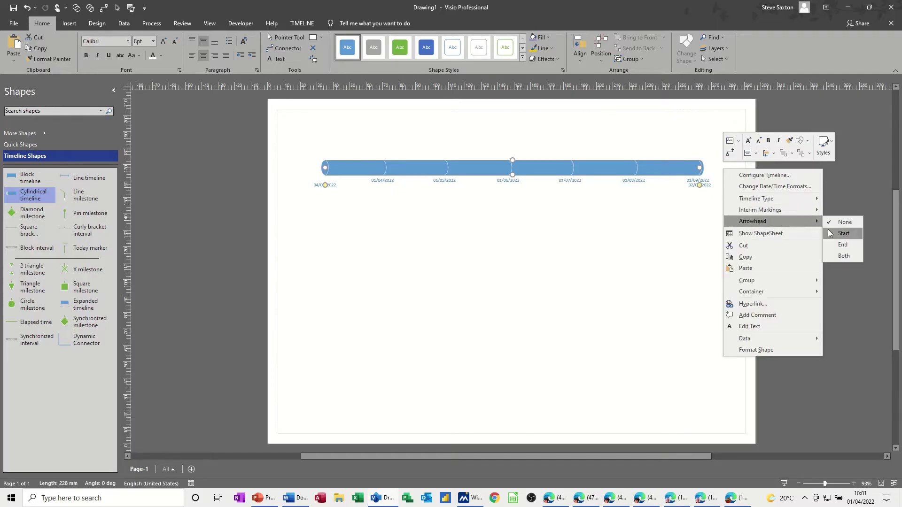
left_click(843, 246)
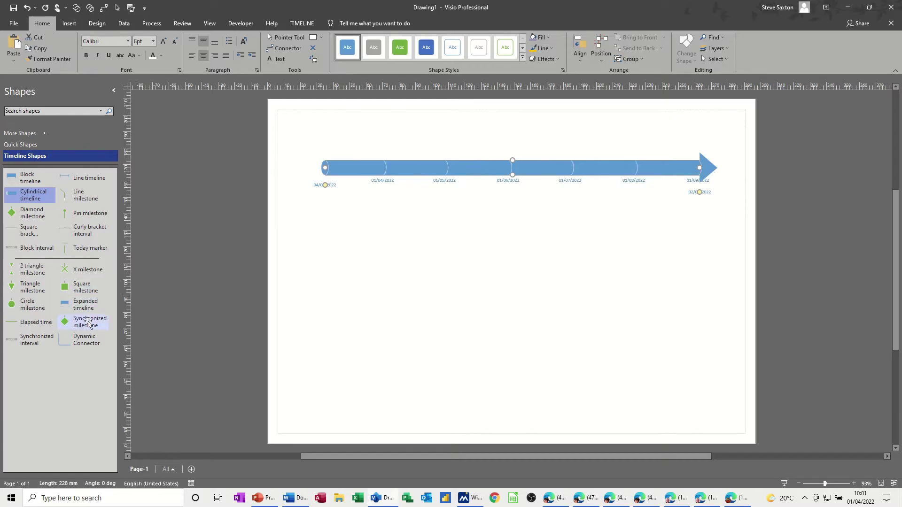
- Add a Today marker near 01/04/2022 and an elapsed-time bar, and rename the first page Main
mouse_move(90, 248)
left_mouse_down()
mouse_move(396, 175)
mouse_move(395, 168)
left_mouse_up()
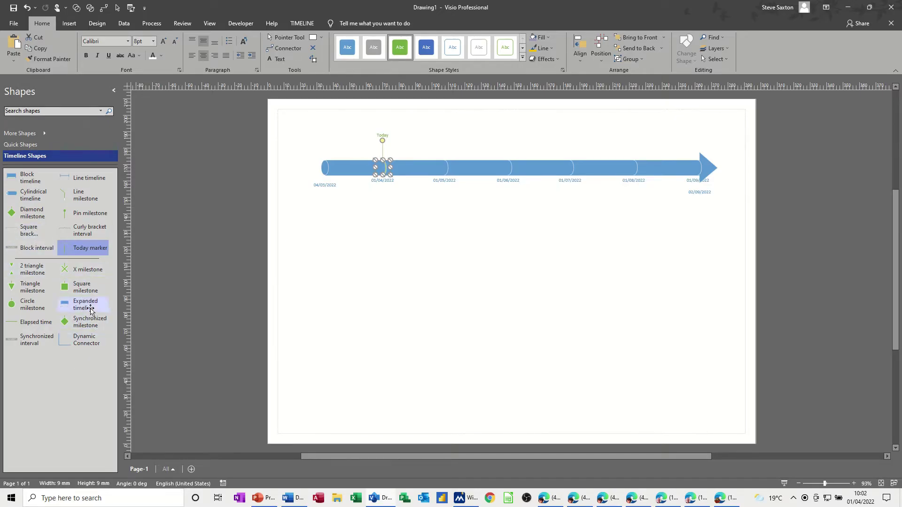
left_click_drag(26, 324, 357, 165)
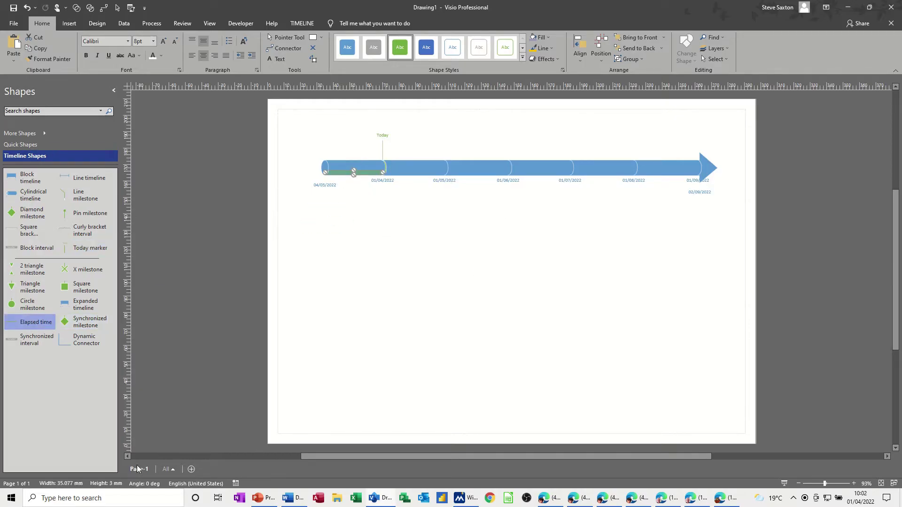
double_click(137, 468)
type("Main")
- Add three new pages to the drawing
left_click(190, 470)
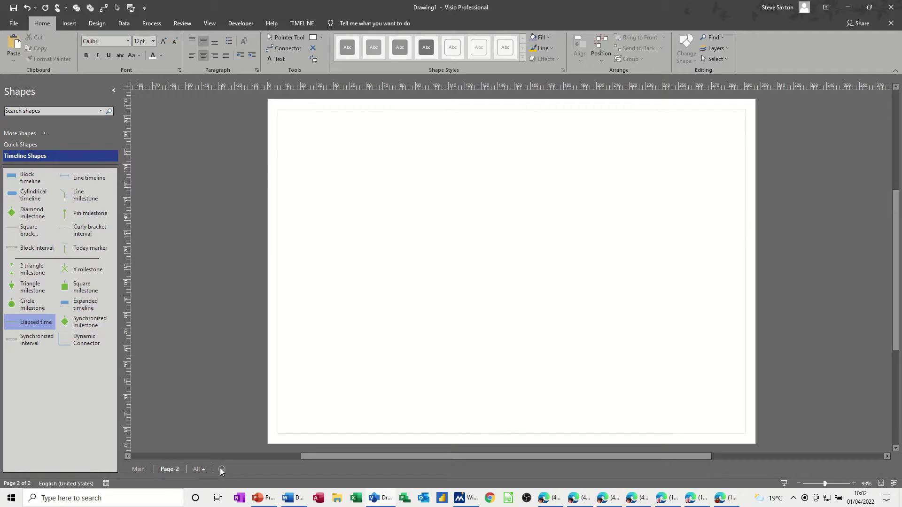
left_click(222, 470)
left_click(254, 470)
- Name the new pages Gantt, Flowchart and Cross, then return to the Main page
double_click(170, 470)
type("Gantt")
double_click(197, 470)
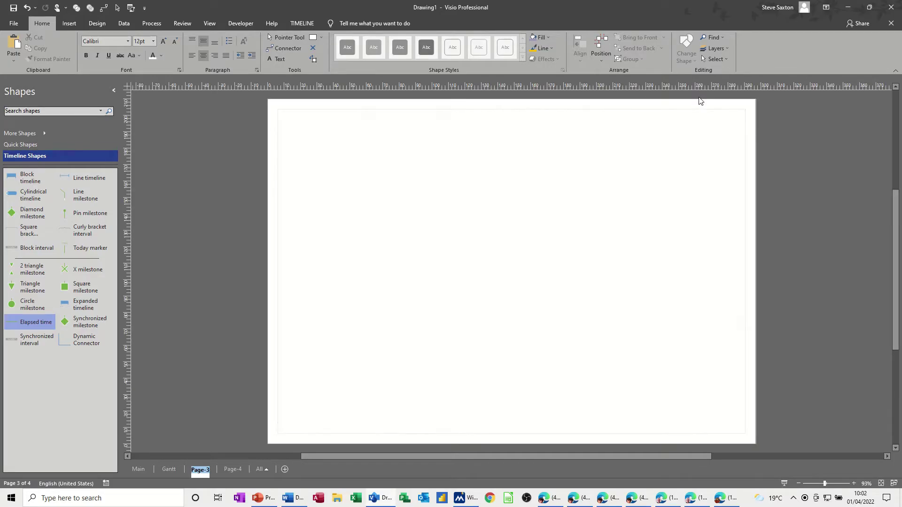
type("Flowchart")
double_click(237, 467)
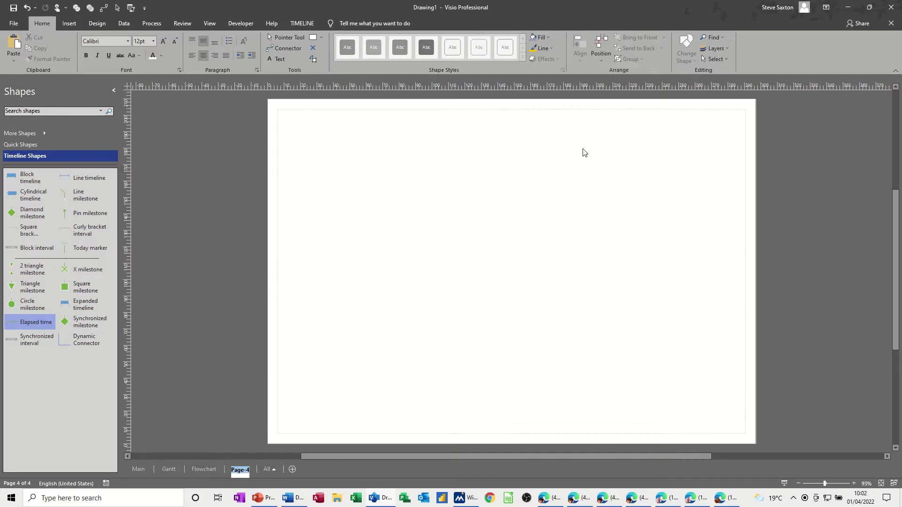
type("Cross")
key("Return")
left_click(141, 469)
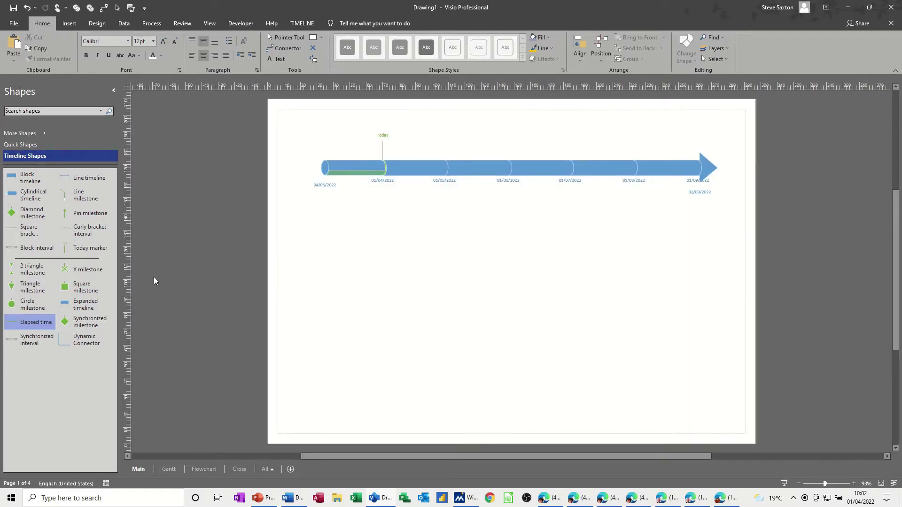
- Label a block interval (31/03/2022–02/05/2022) 'Pahse 1 Develop Strategy' and drop a second interval after it
left_click_drag(37, 248, 417, 170)
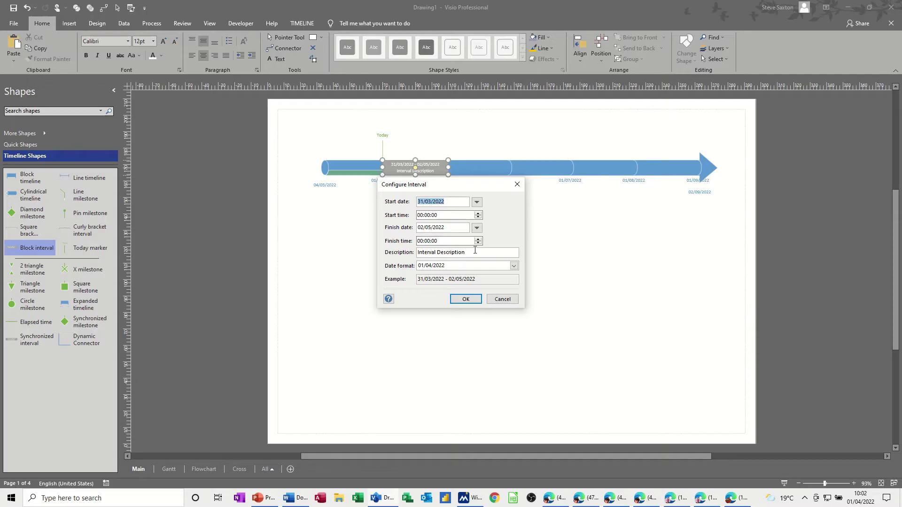
double_click(436, 252)
left_click_drag(436, 253, 415, 254)
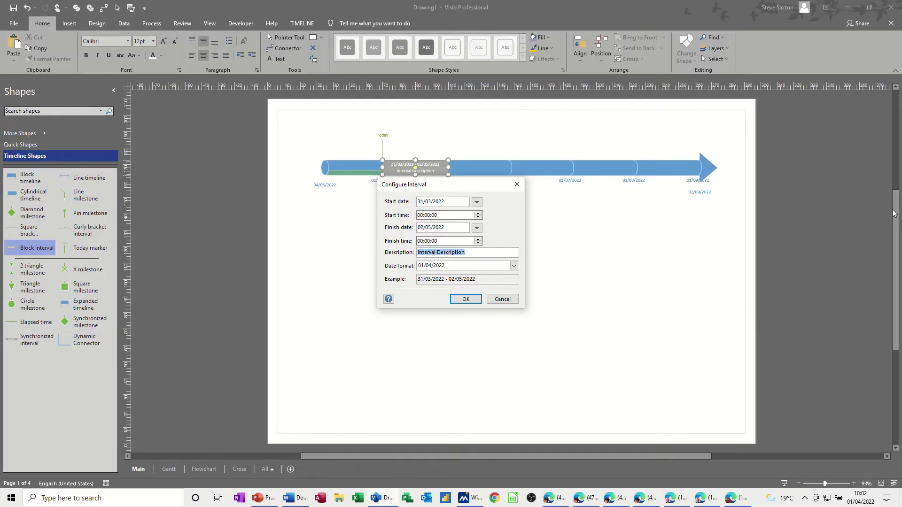
type("PPahse 1 Develop Strategy")
left_click(466, 299)
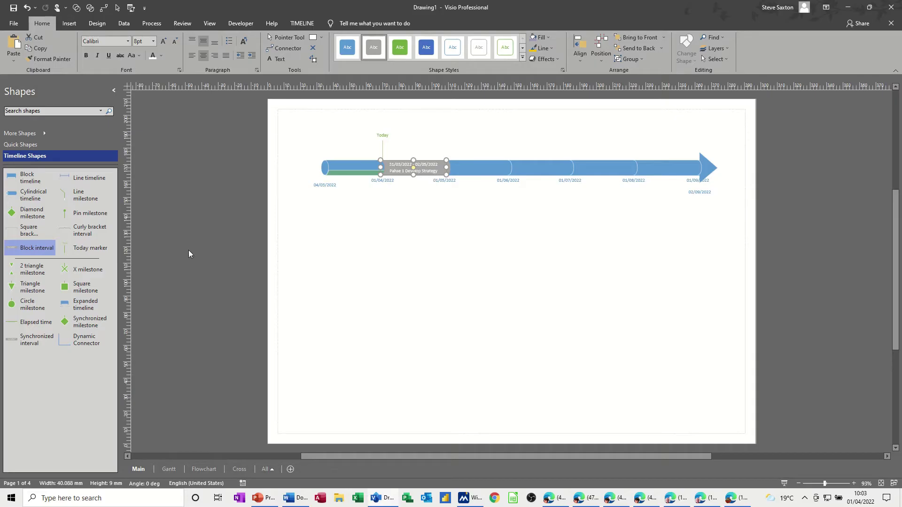
left_click_drag(42, 249, 480, 171)
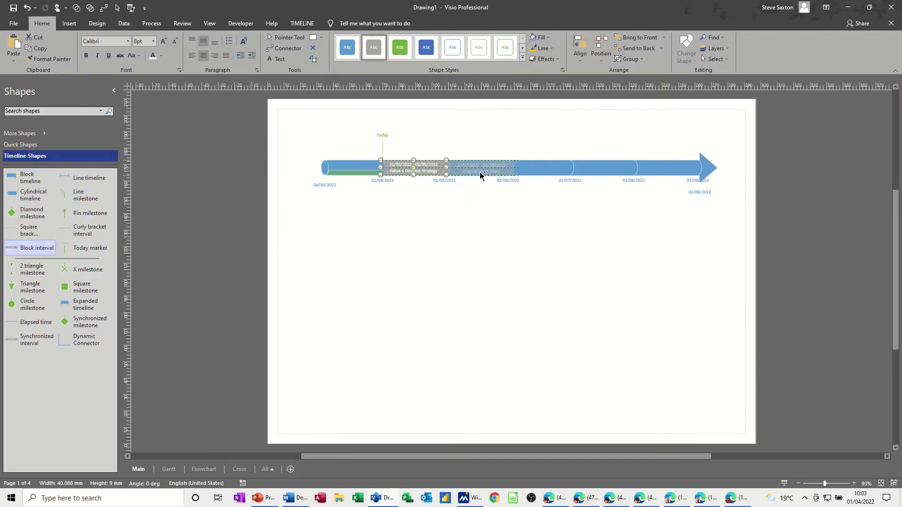
- Label the second interval 'Phase 2 Install Software'
triple_click(469, 251)
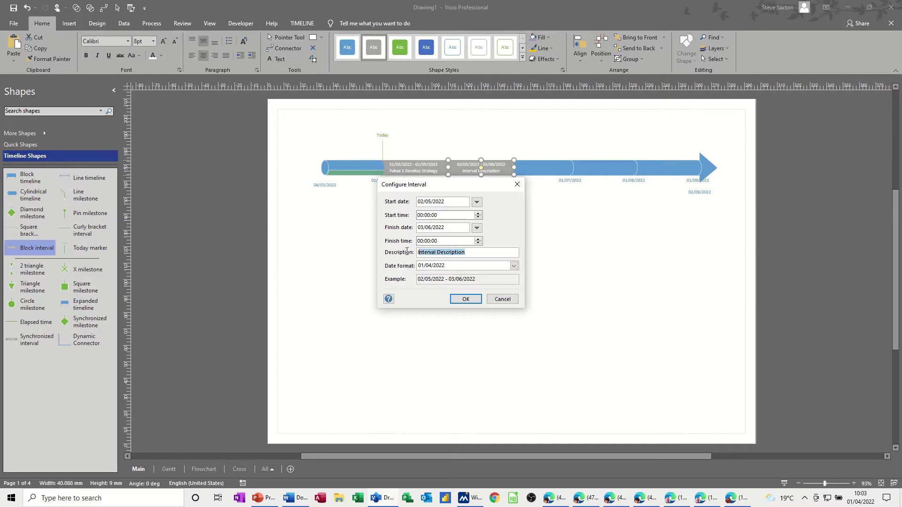
type("Phase 2 Install Software")
left_click(465, 299)
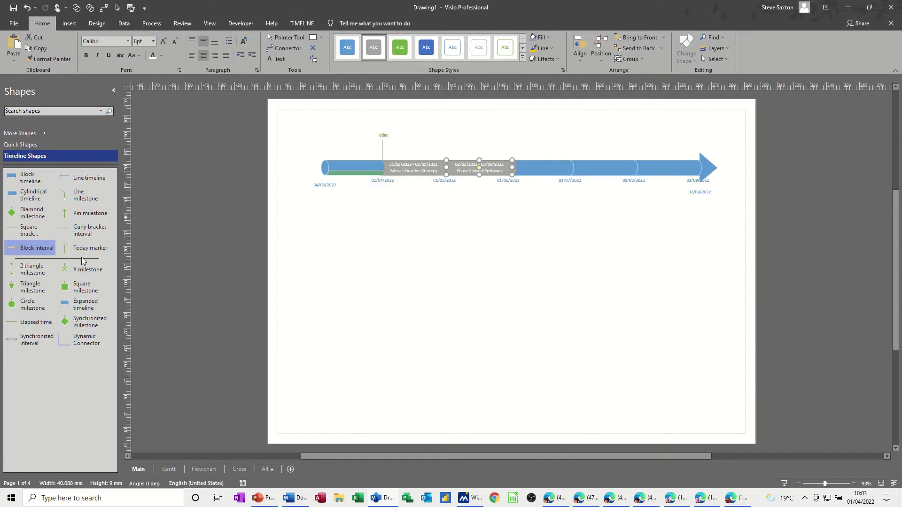
- Add a third block interval labelled 'Phase 3 Review process', then go to the Gantt page
left_click_drag(31, 250, 549, 178)
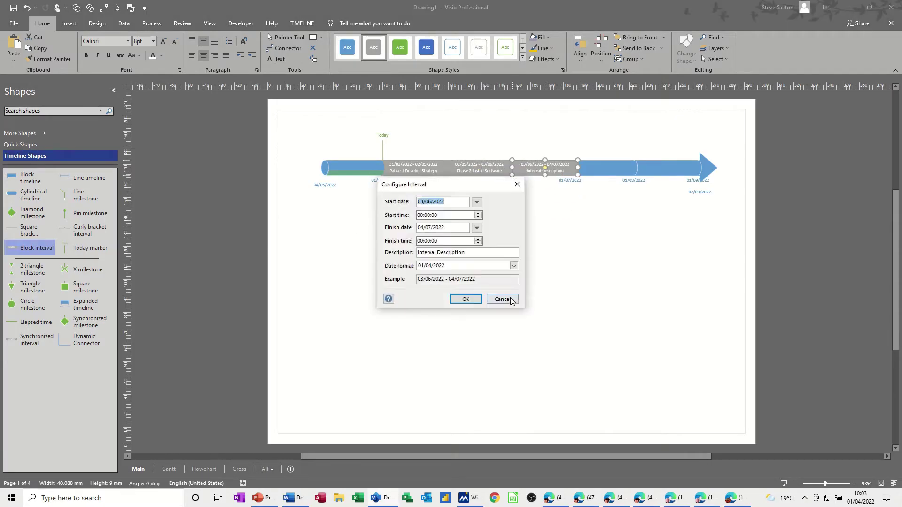
left_click_drag(467, 253, 414, 254)
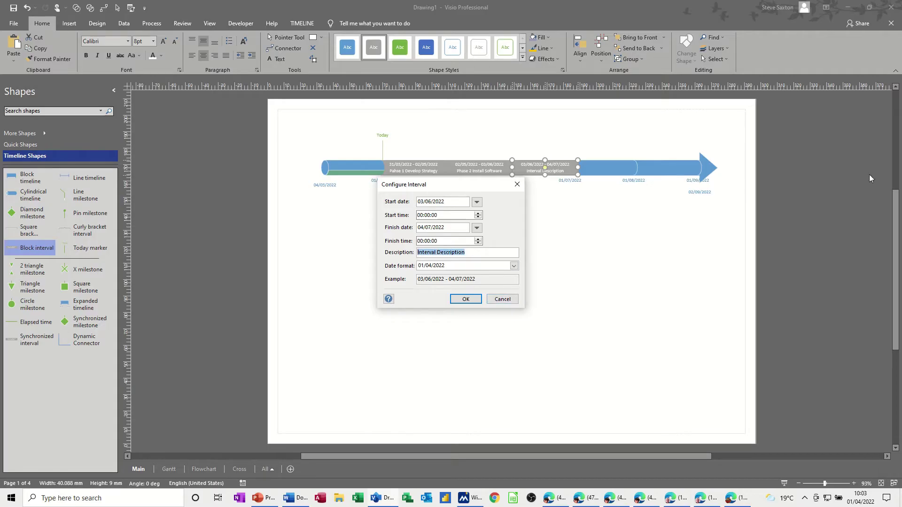
type("Phase 3 Review process")
left_click(466, 299)
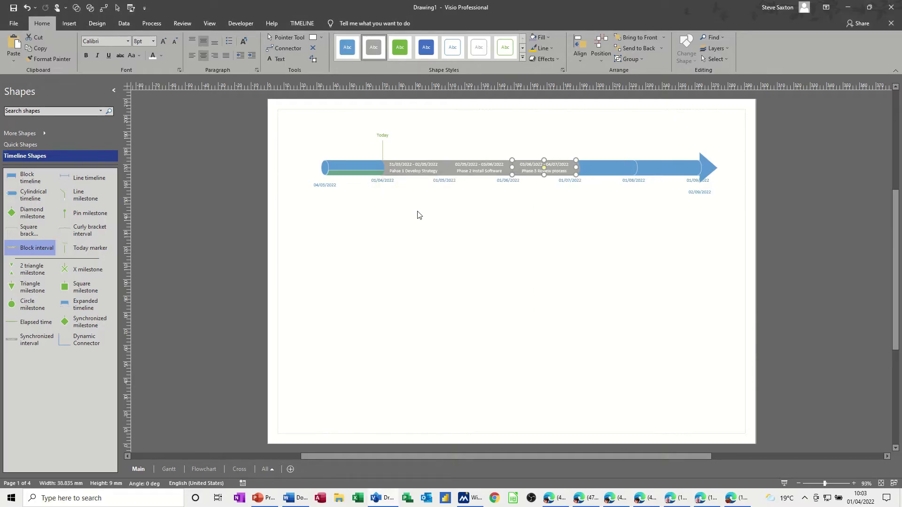
left_click(168, 469)
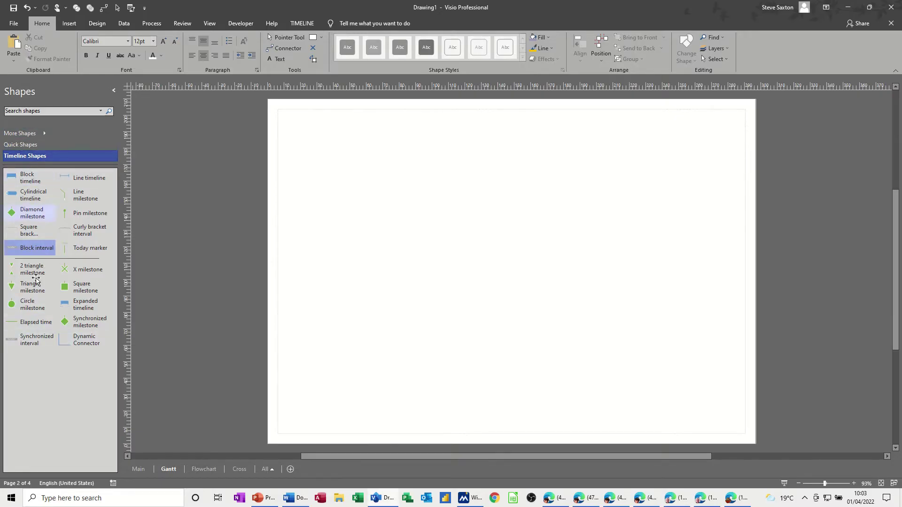
- Load the Schedule > Gantt Chart Shapes stencil
left_click(46, 133)
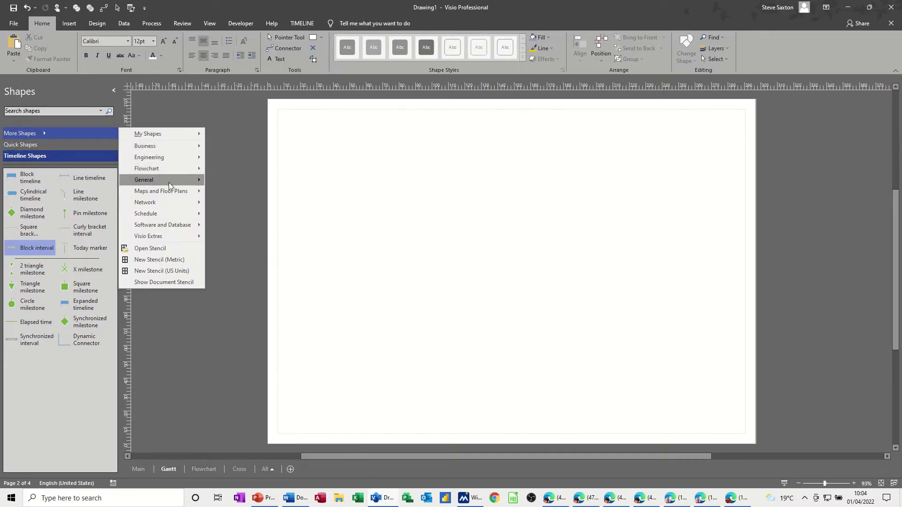
mouse_move(177, 215)
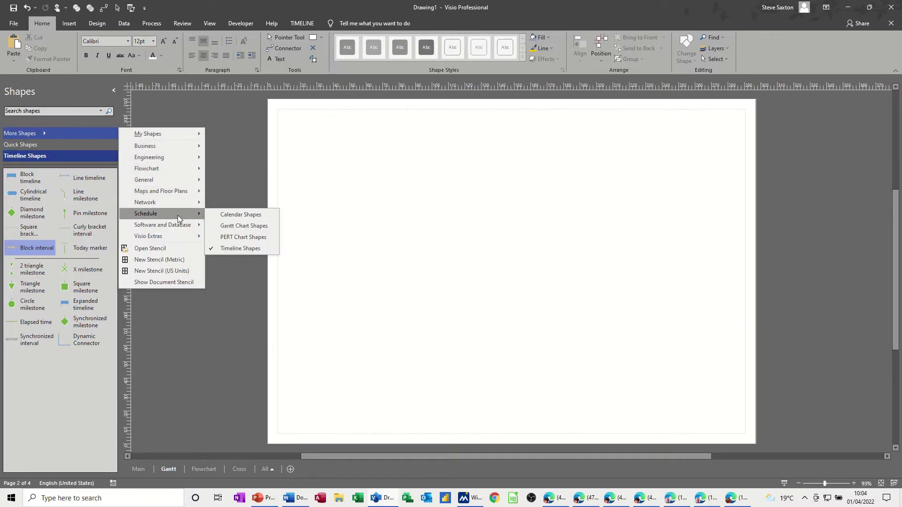
left_click(236, 226)
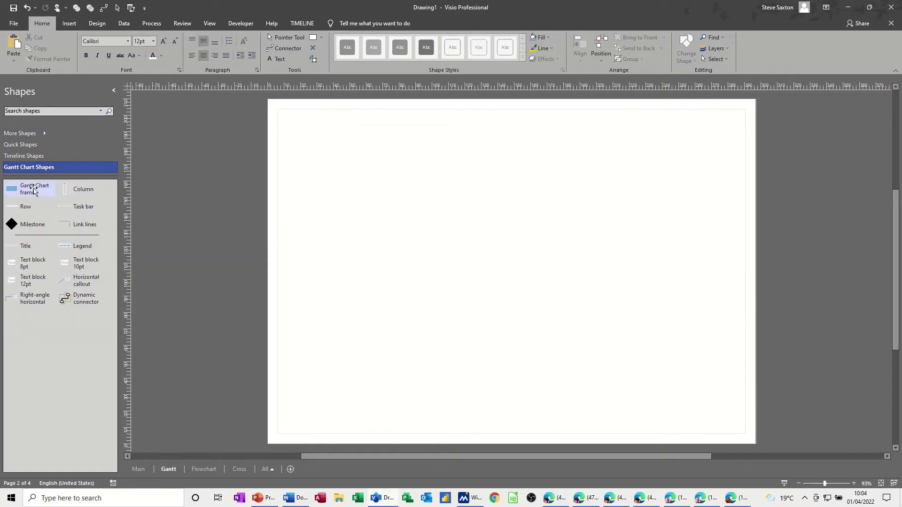
- Drop a Gantt chart frame with five tasks from 01/04/2022 and select the first task name
left_click_drag(35, 189, 334, 144)
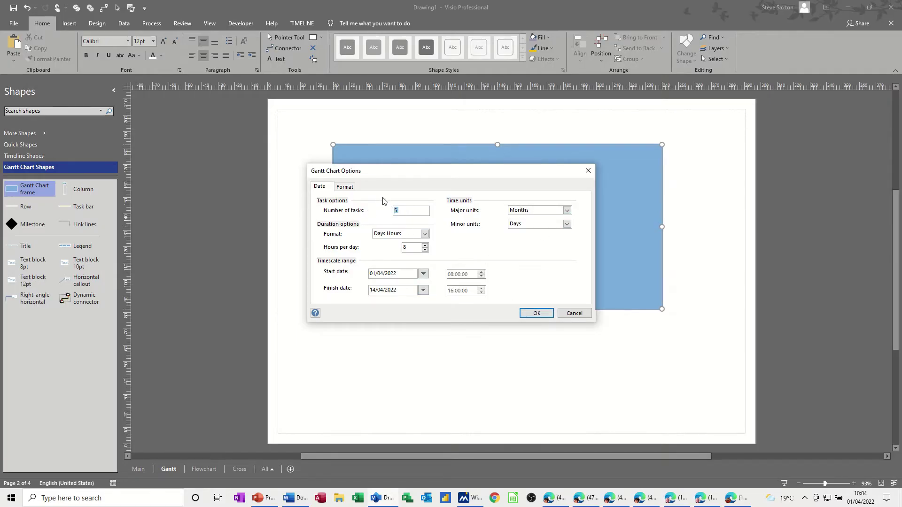
left_click(534, 313)
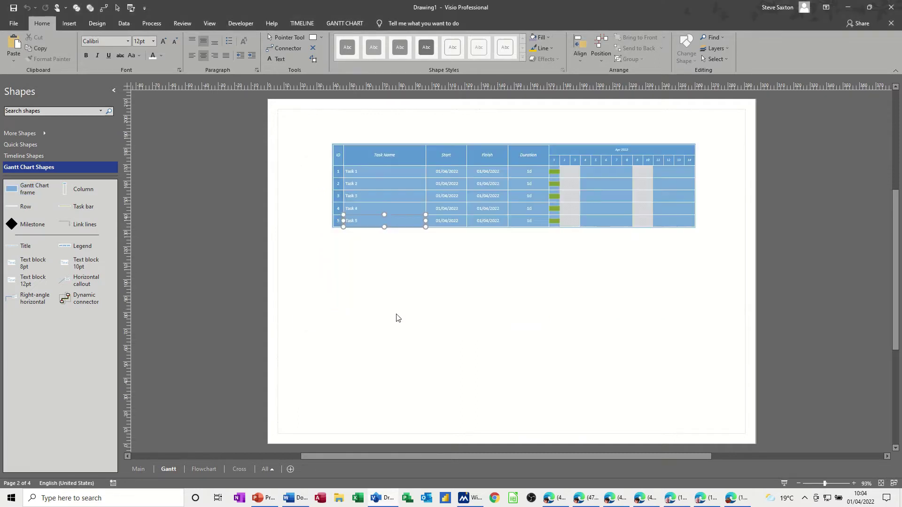
left_click(372, 173)
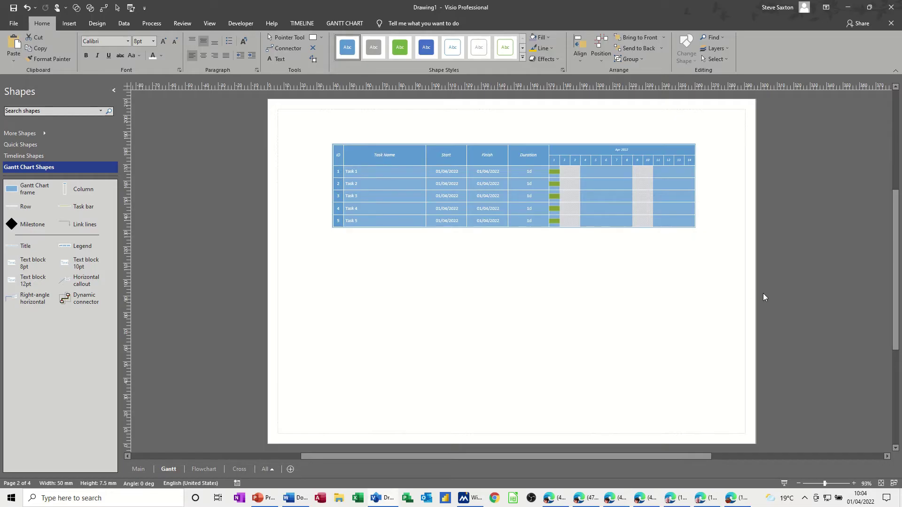
- Rename the first three tasks Develop Strategy, Coord Teams and Design Product
type("Devlop")
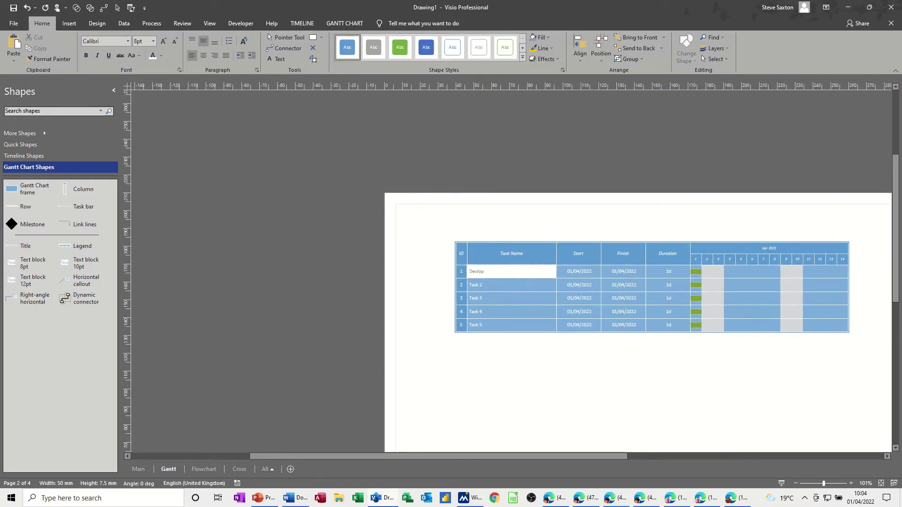
key("BackSpace")
key("BackSpace")
key("BackSpace")
type("elop Strategy")
left_click(479, 287)
type("Coord Team")
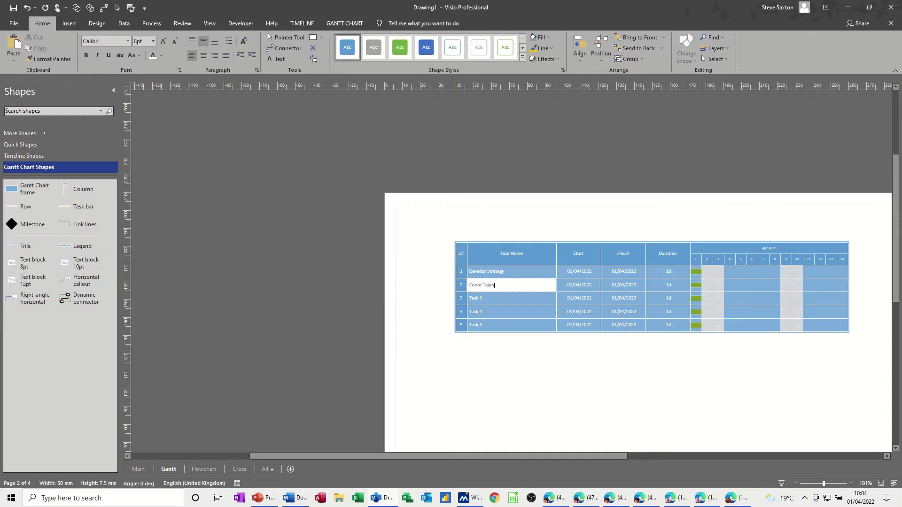
type("s")
key("Return")
type("Design Produ")
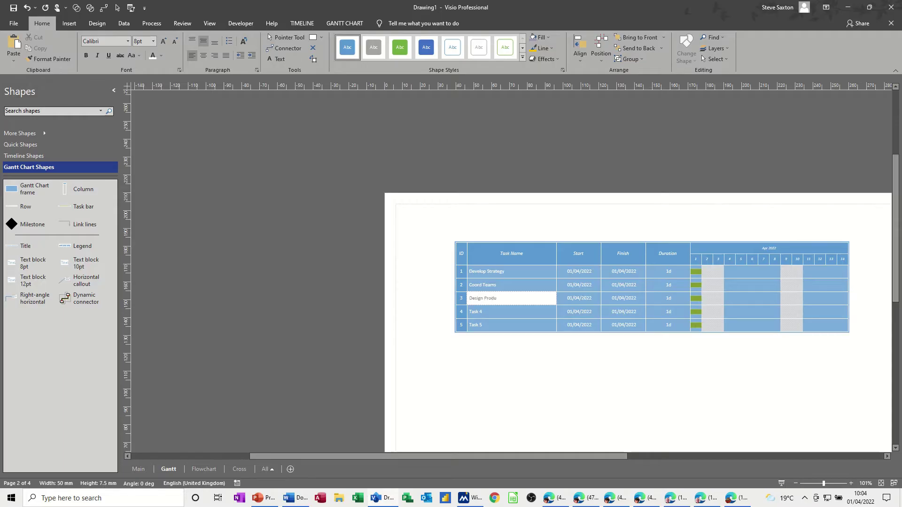
type("ct")
key("Return")
- Rename the last two tasks Test product and Sell Product
type("Test")
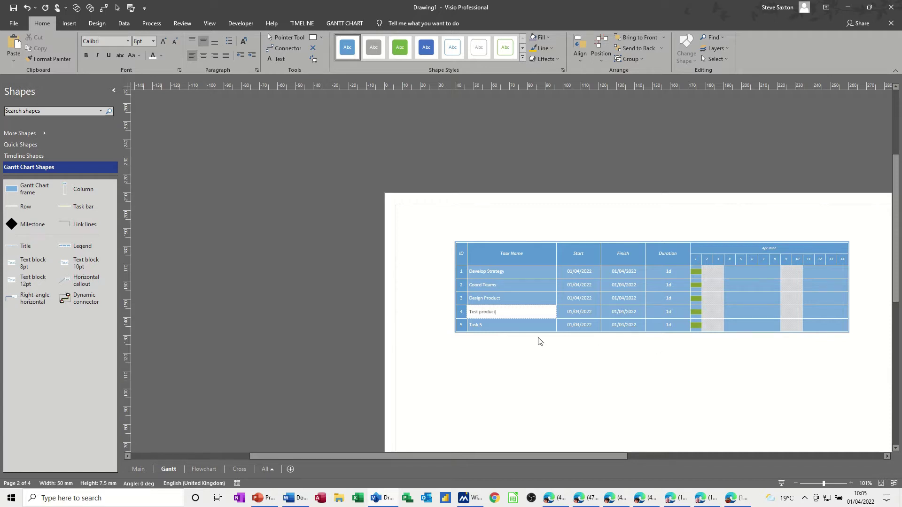
left_click(482, 325)
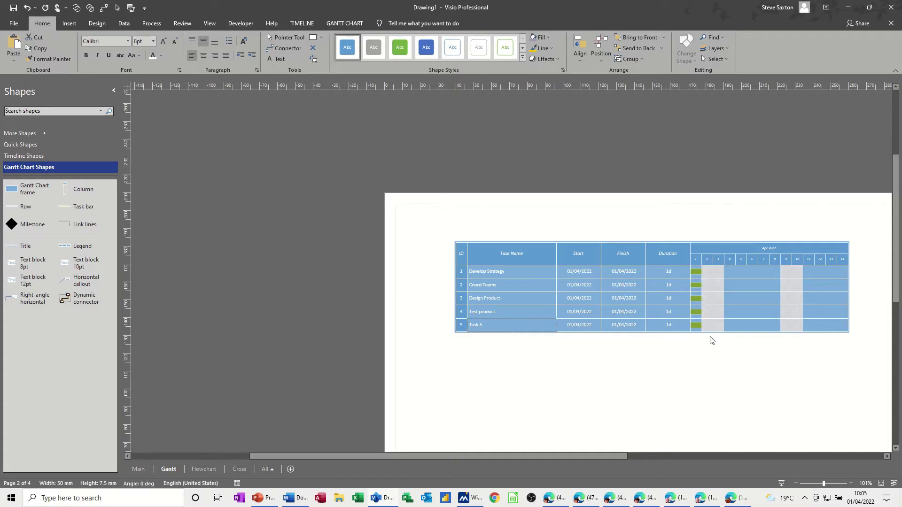
type("Sell Product")
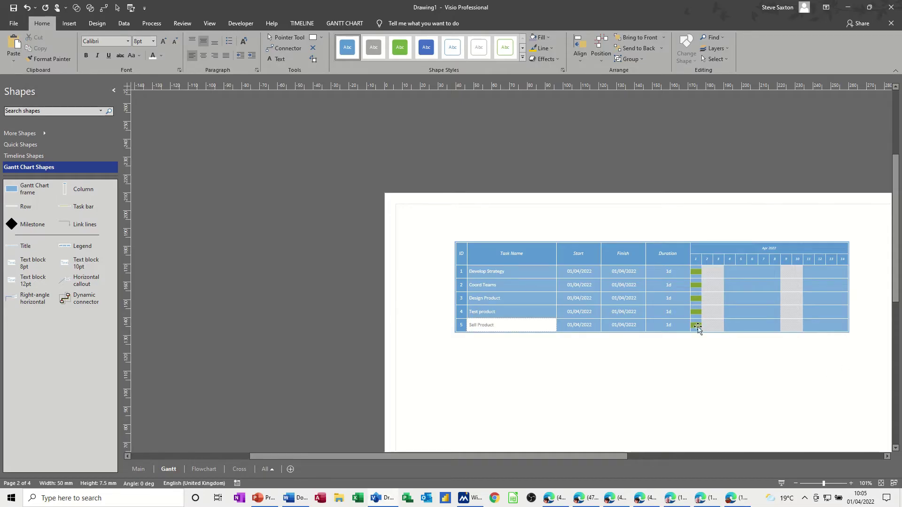
left_click(556, 351)
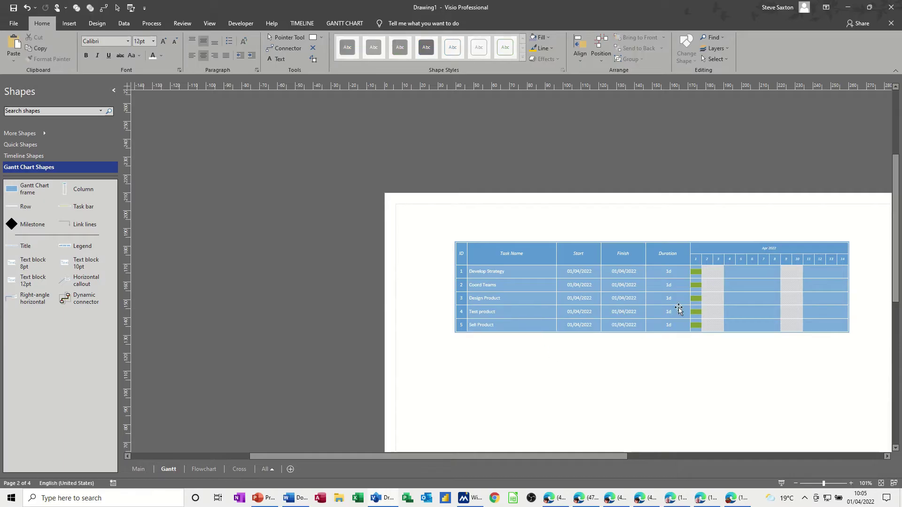
- Set durations of 2, 3, 2 and 5 days for Coord Teams through Sell Product
left_click(659, 285)
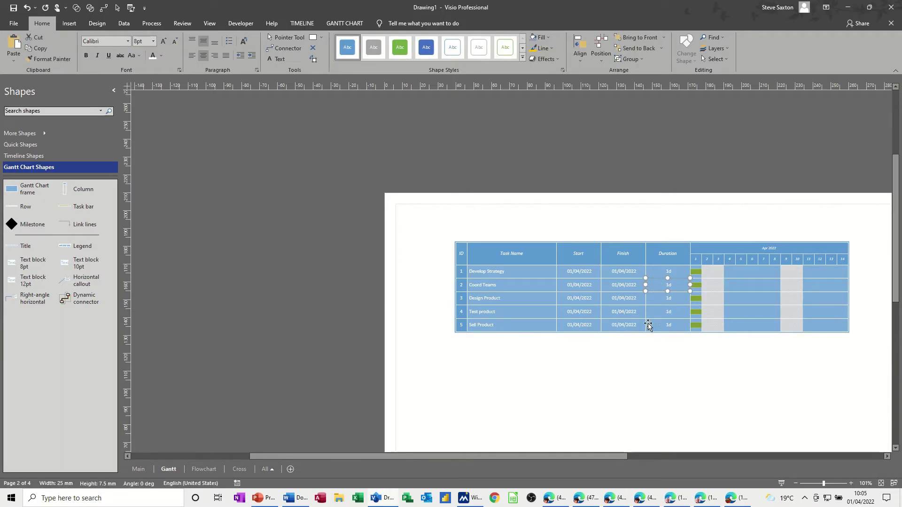
type("2")
left_click(656, 303)
type("3")
left_click(657, 312)
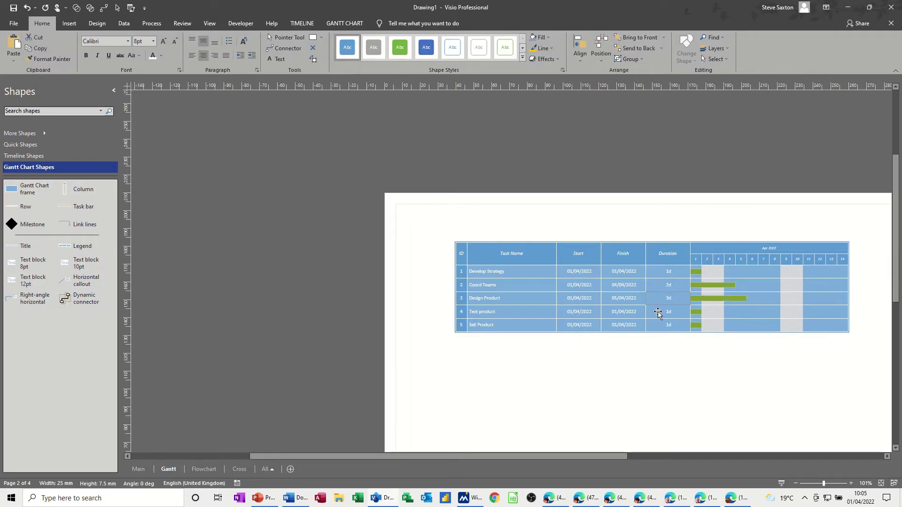
type("2")
left_click(665, 325)
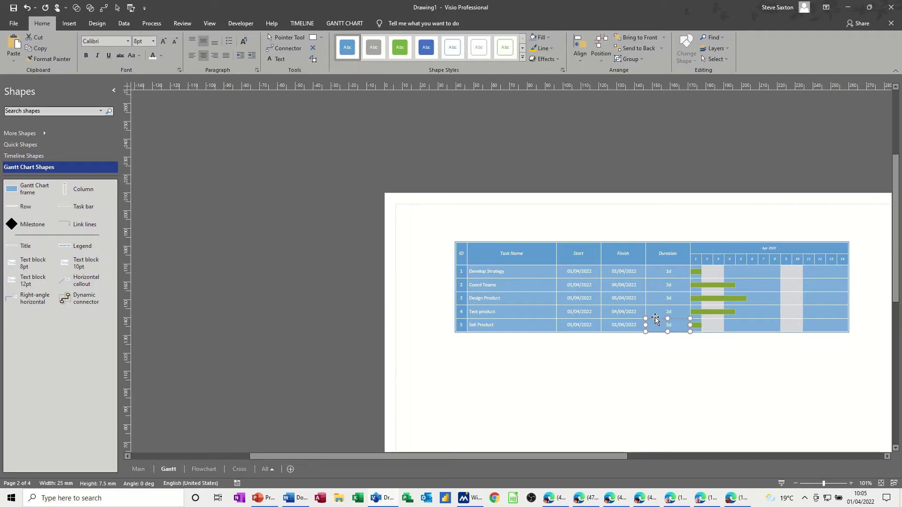
type("5")
left_click(654, 359)
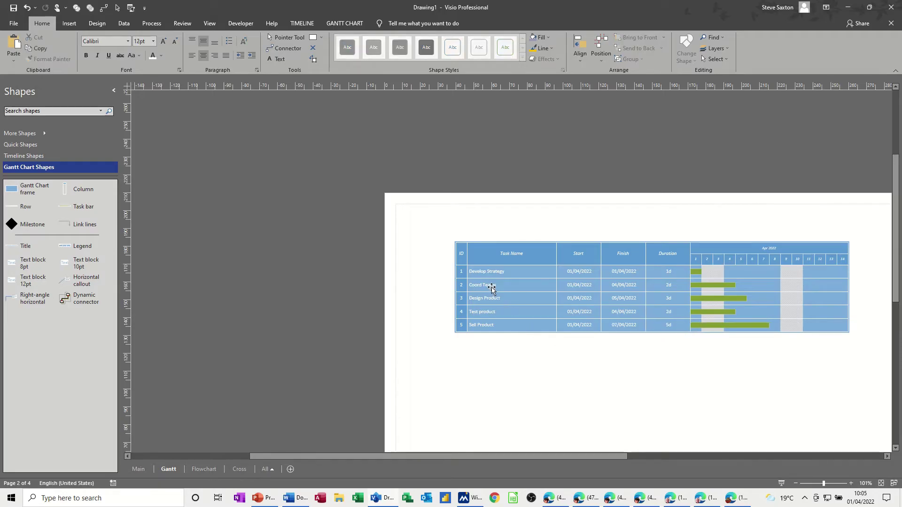
- Select all five task names and link them so they run one after another
left_click_drag(491, 287, 501, 327)
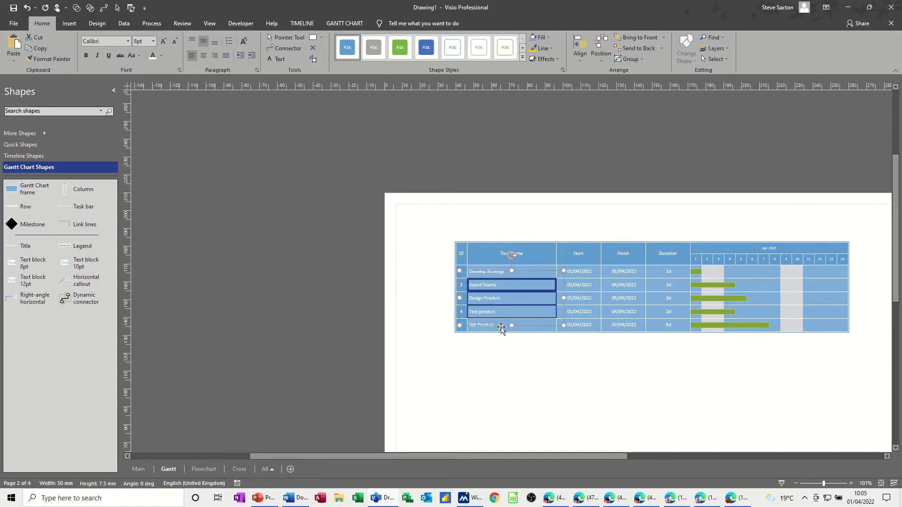
left_click_drag(501, 328, 501, 329)
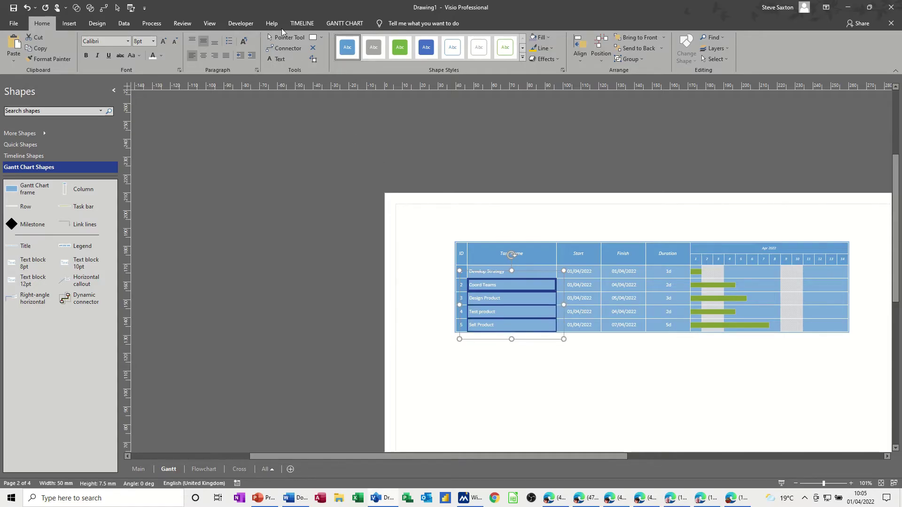
left_click(344, 26)
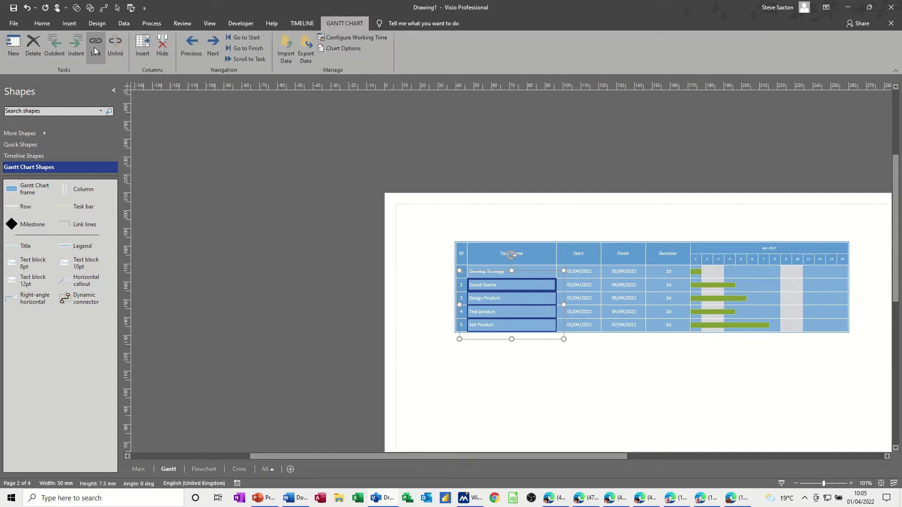
left_click(370, 306)
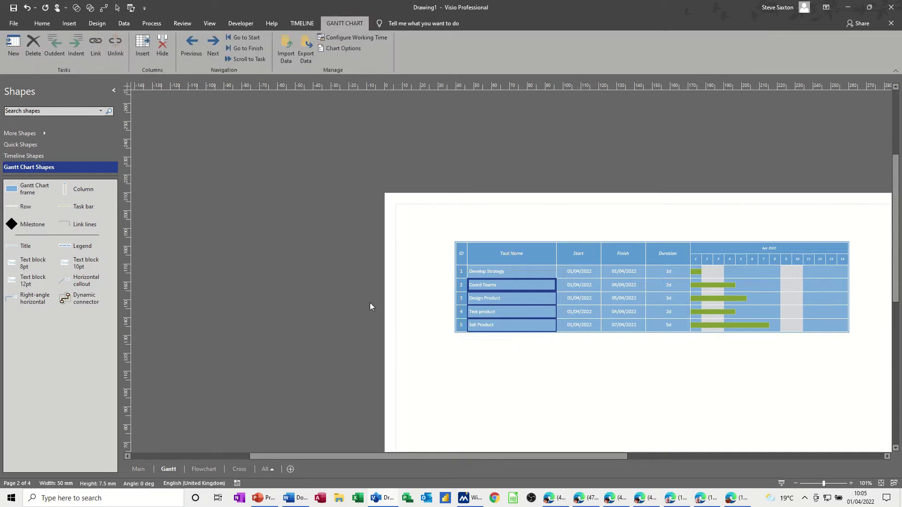
left_click(484, 272)
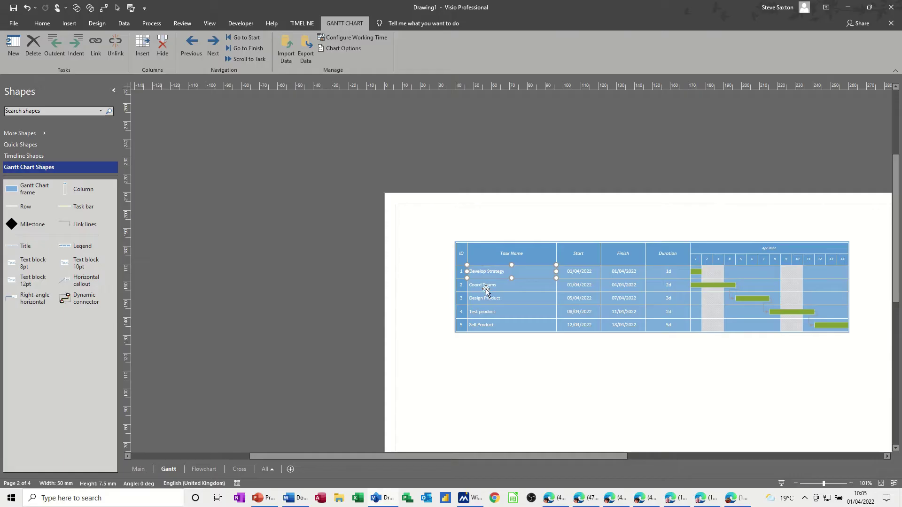
left_click(488, 286, "shift")
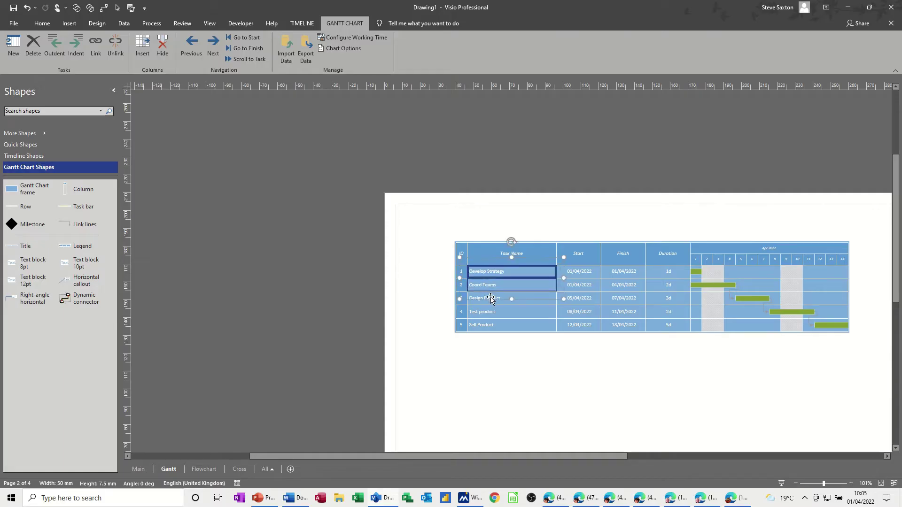
left_click(492, 299, "shift")
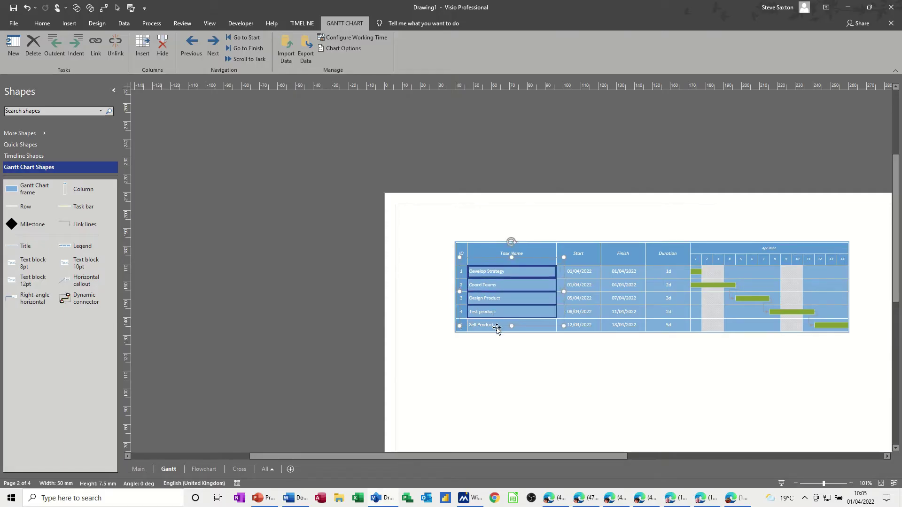
left_click(497, 327, "shift")
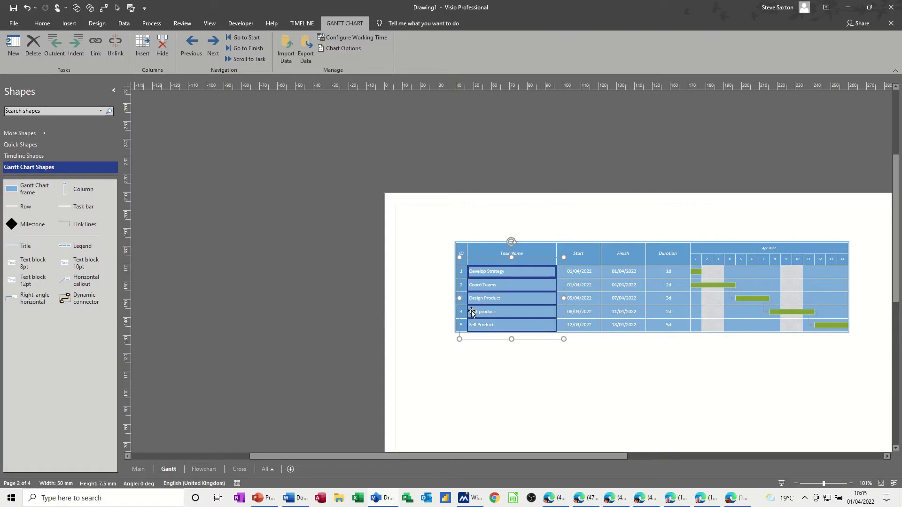
left_click(101, 50)
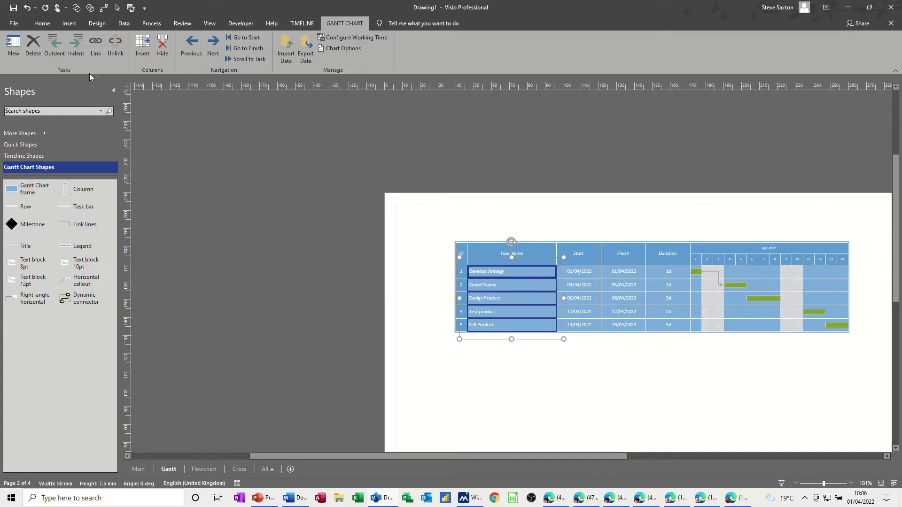
- Indent Coord Teams to Sell Product under Develop Strategy, link them in sequence, then open the Flowchart page
left_click(76, 45)
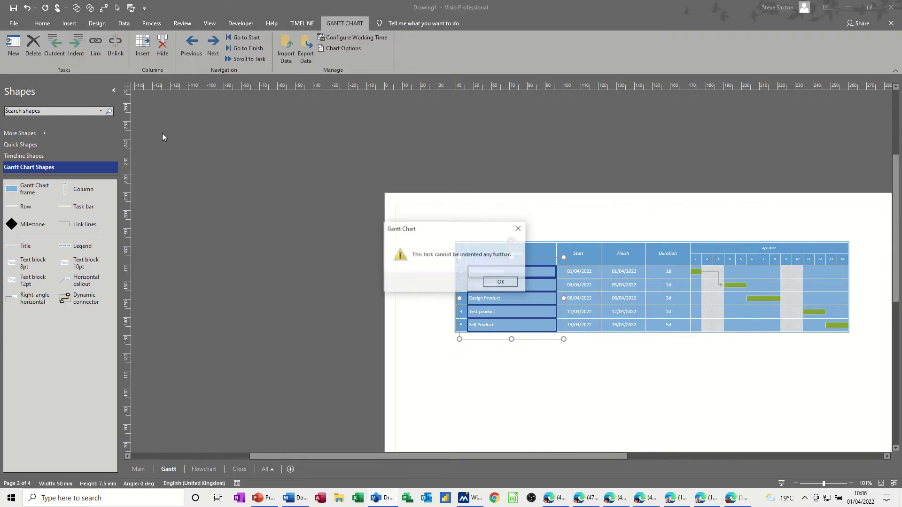
left_click(491, 284)
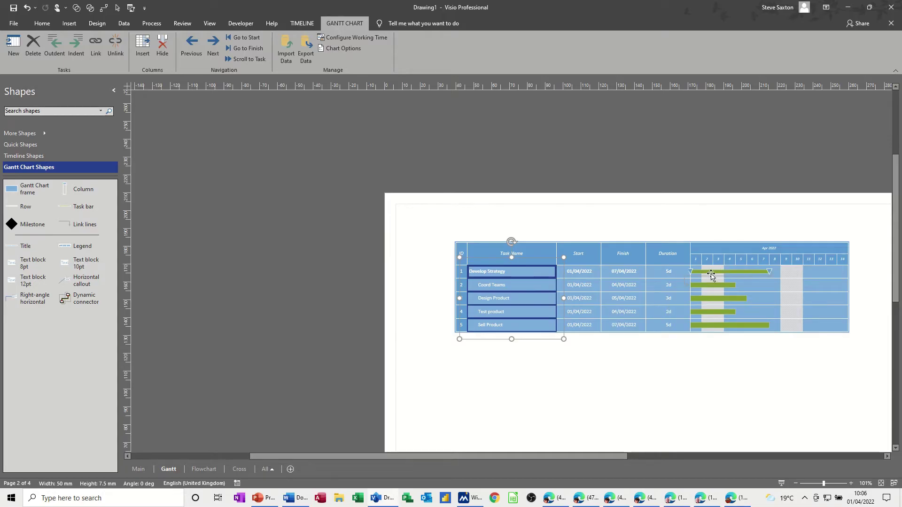
left_click(514, 284)
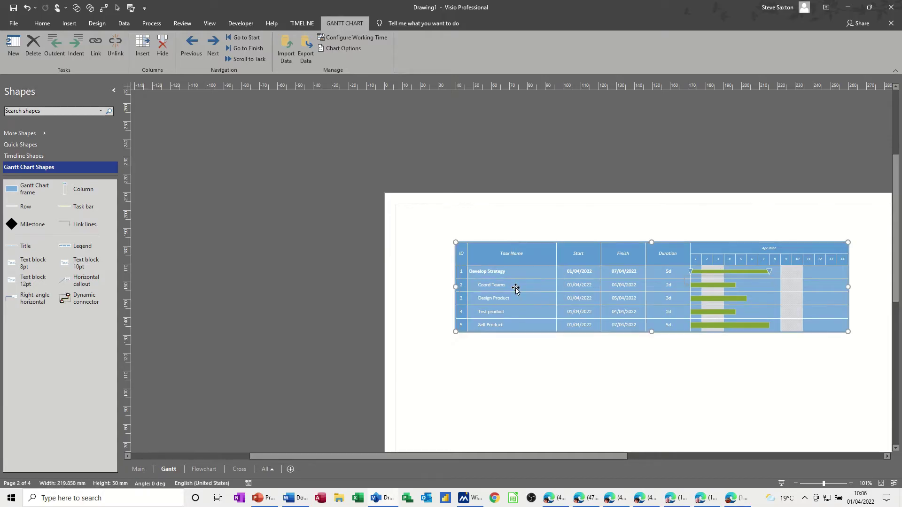
left_click(514, 285)
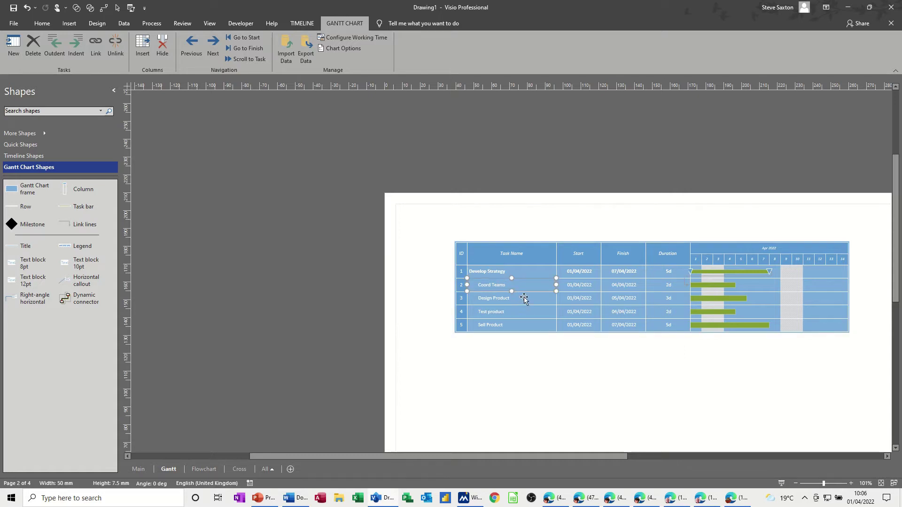
left_click(520, 299, "shift")
left_click(528, 314, "shift")
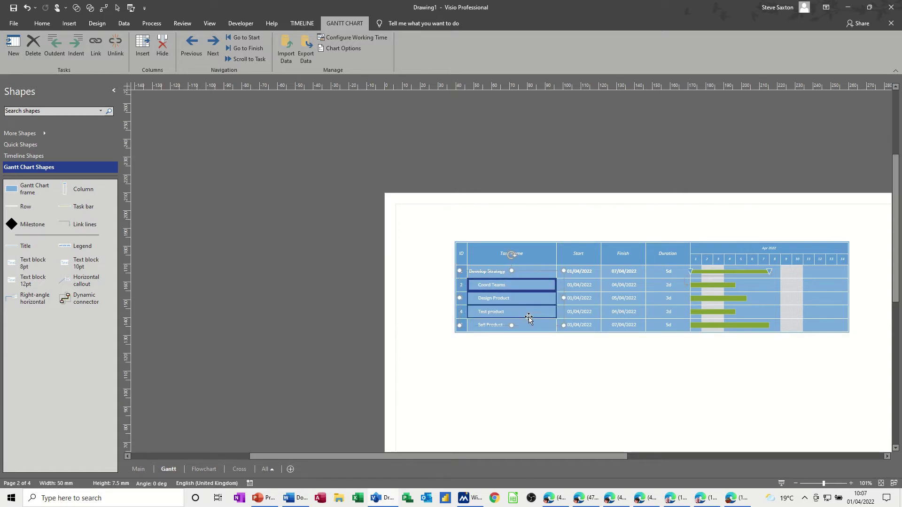
left_click(530, 325, "shift")
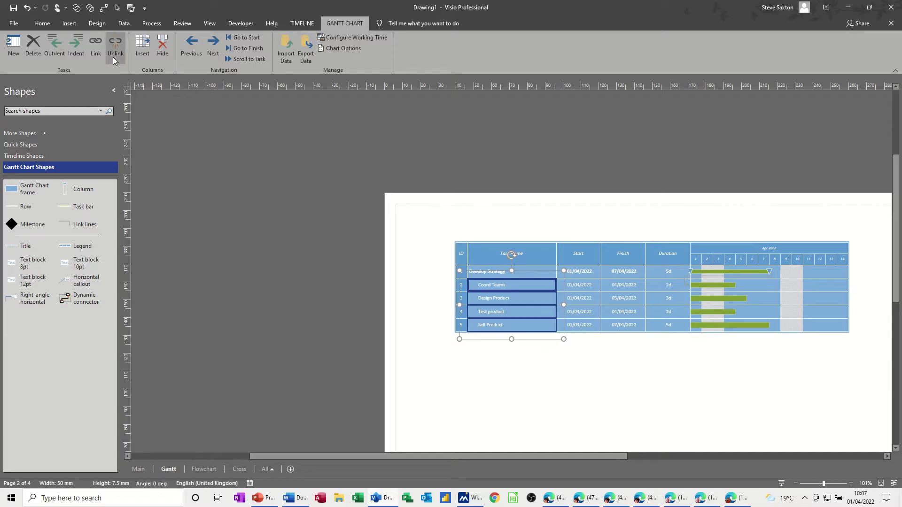
left_click(96, 47)
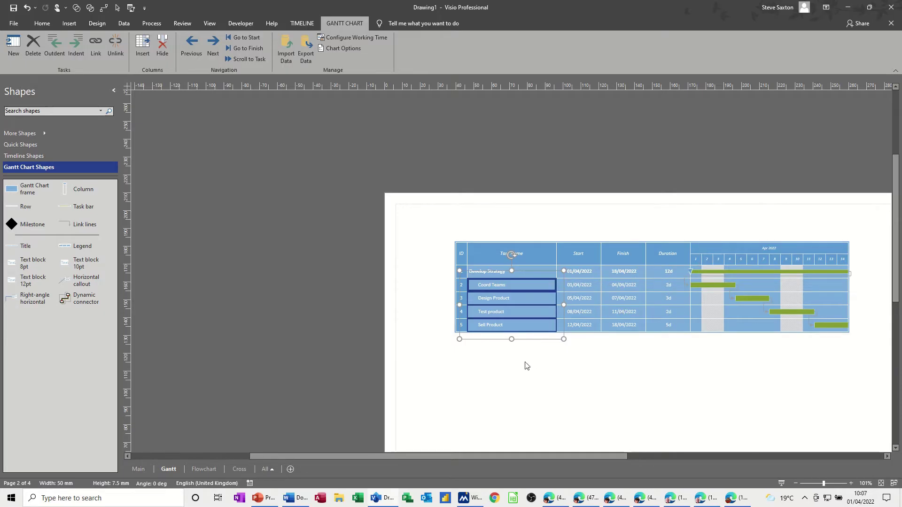
left_click(197, 469)
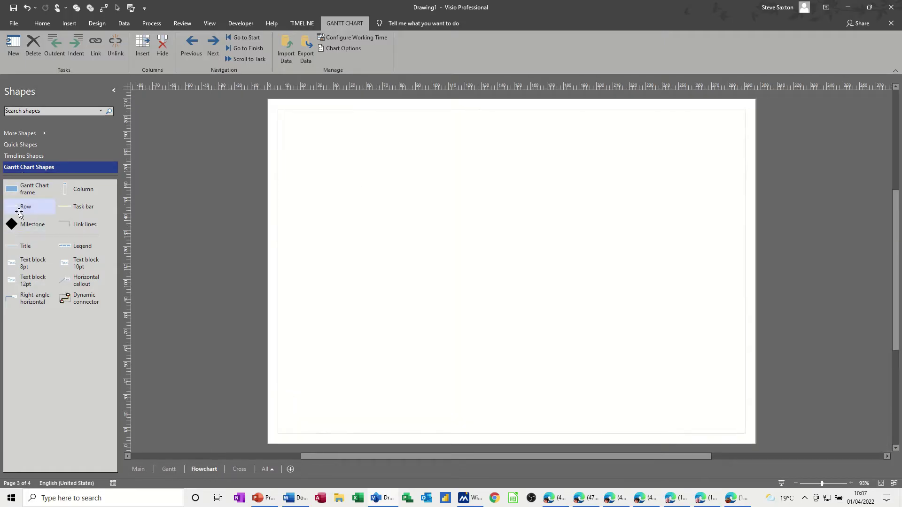
- Load Basic Flowchart Shapes via More Shapes > Flowchart
left_click(44, 134)
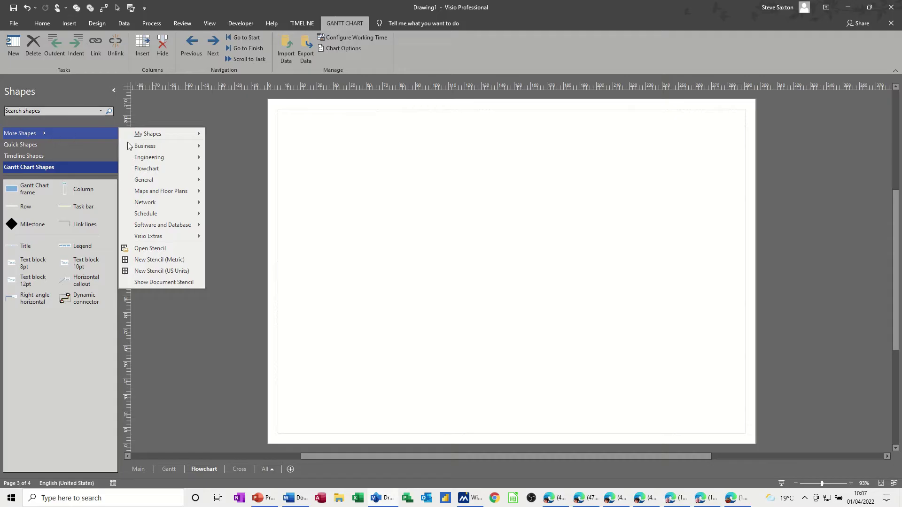
mouse_move(157, 174)
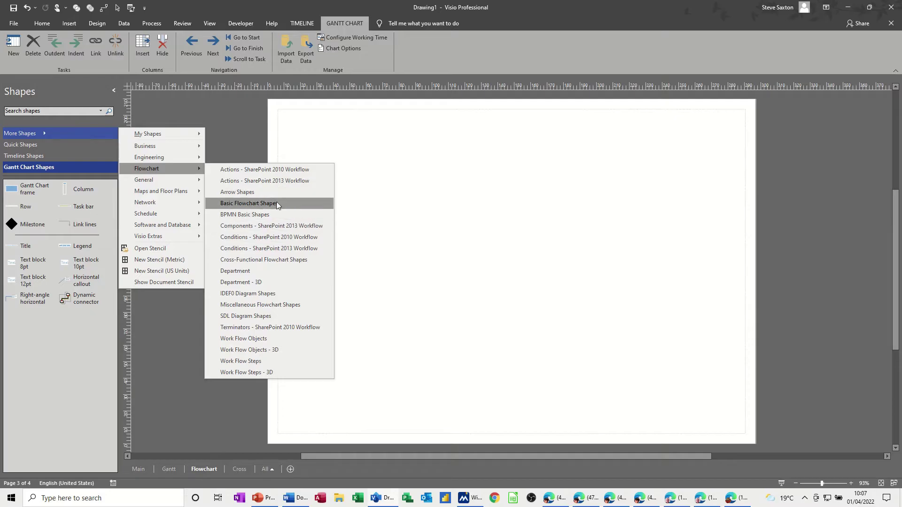
left_click(246, 206)
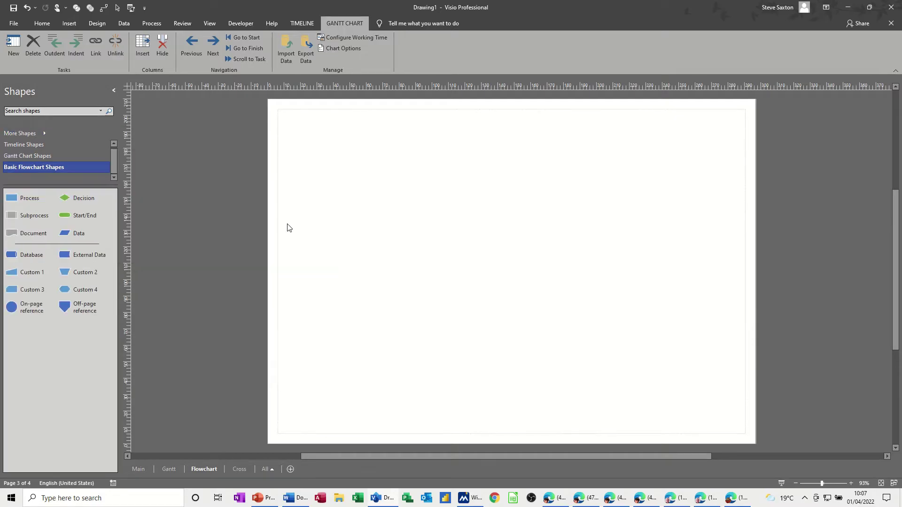
left_click(42, 23)
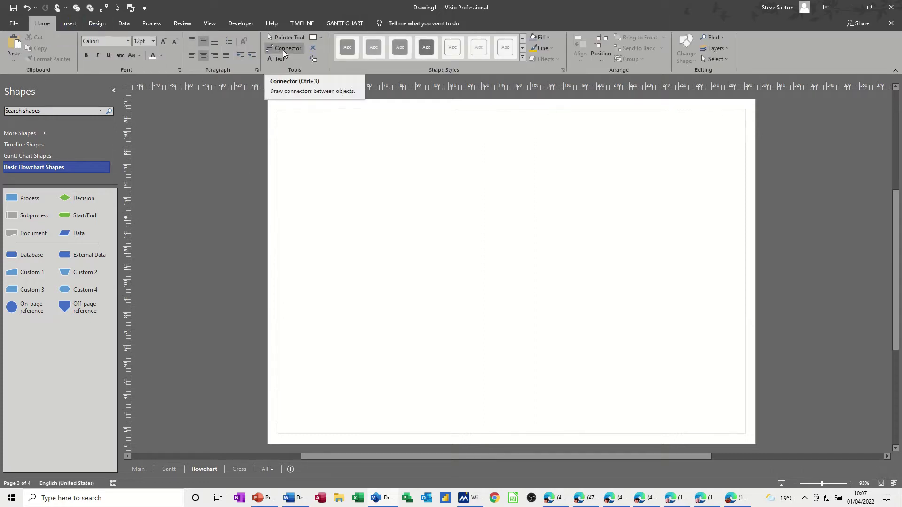
- With the Connector tool on, drop a Start/End oval, three Process boxes and an end oval in a column
left_click(283, 50)
left_click_drag(82, 219, 488, 136)
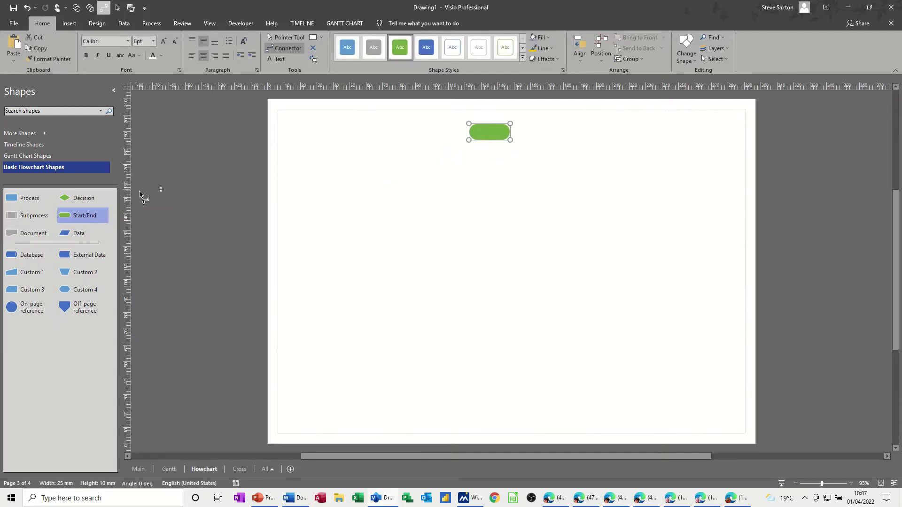
left_click_drag(29, 201, 493, 175)
left_click_drag(24, 202, 489, 221)
left_click_drag(15, 199, 490, 266)
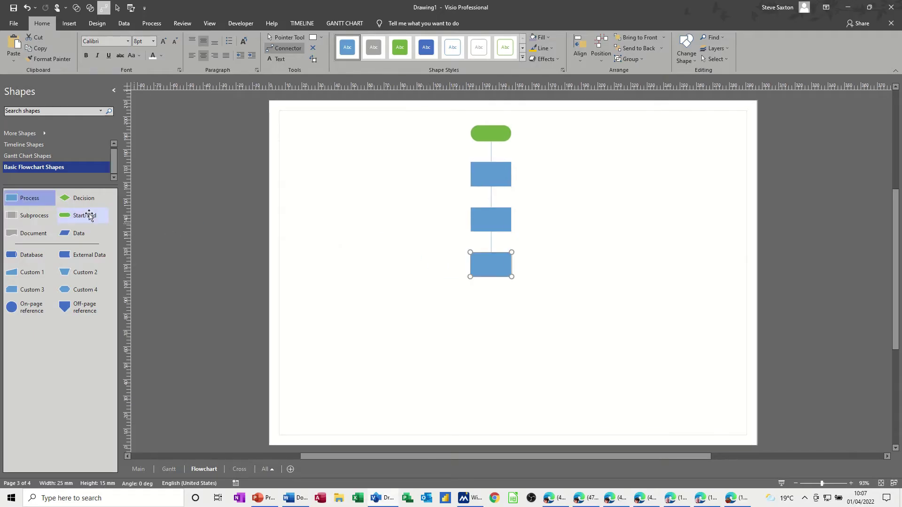
left_click_drag(136, 231, 493, 313)
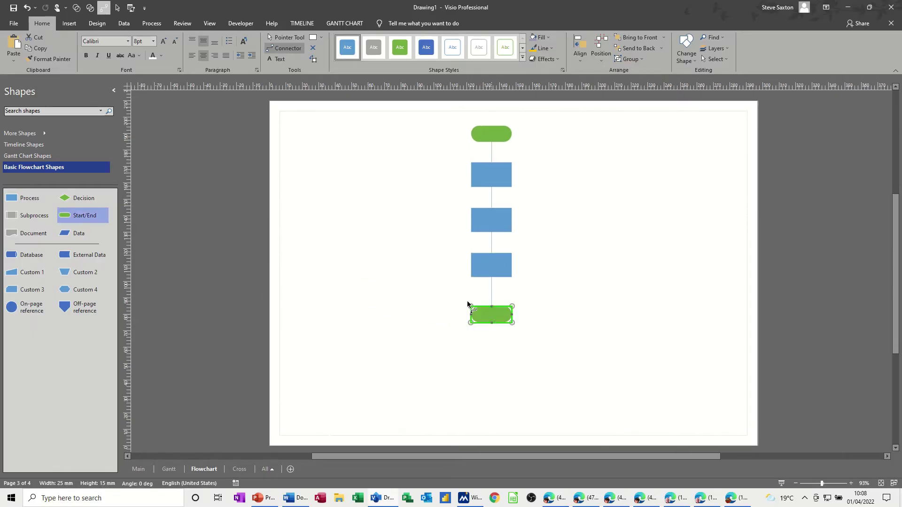
- Label the top oval Install Software and the first two process boxes Install Room1 and Test Room 1
left_click(276, 37)
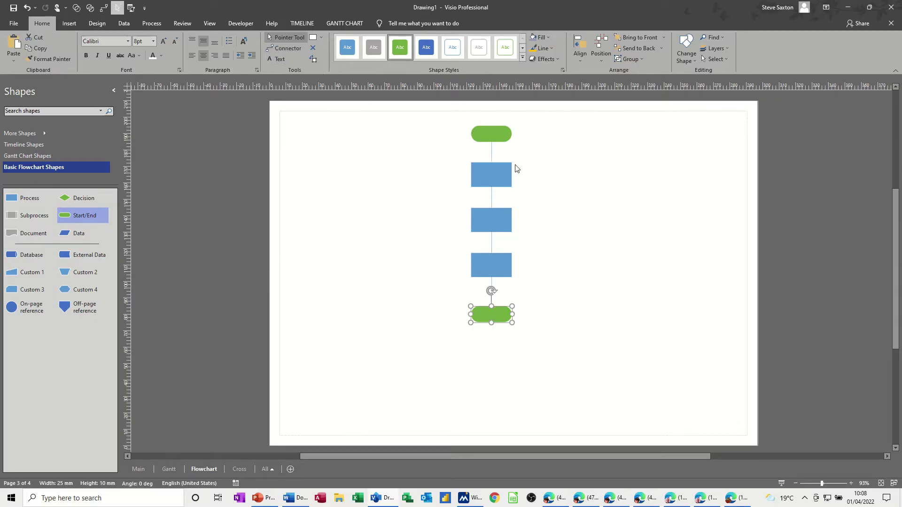
left_click(487, 136)
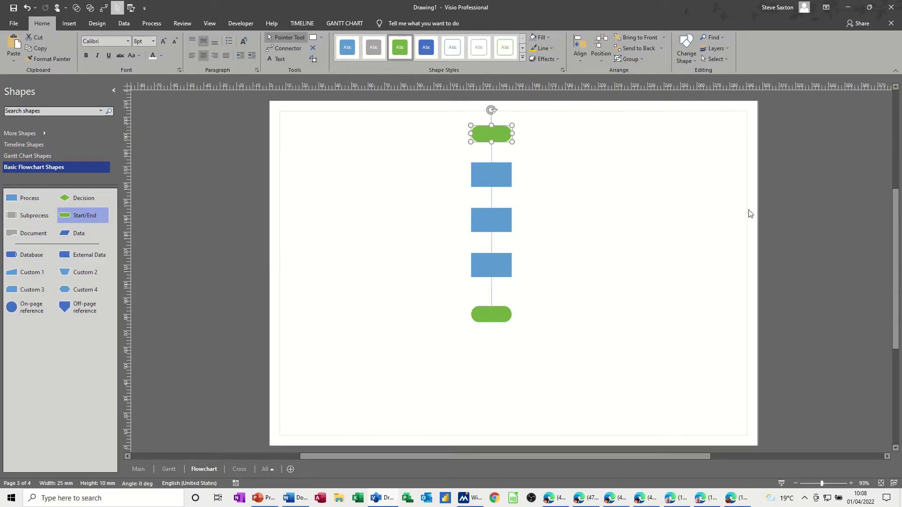
type("Inst")
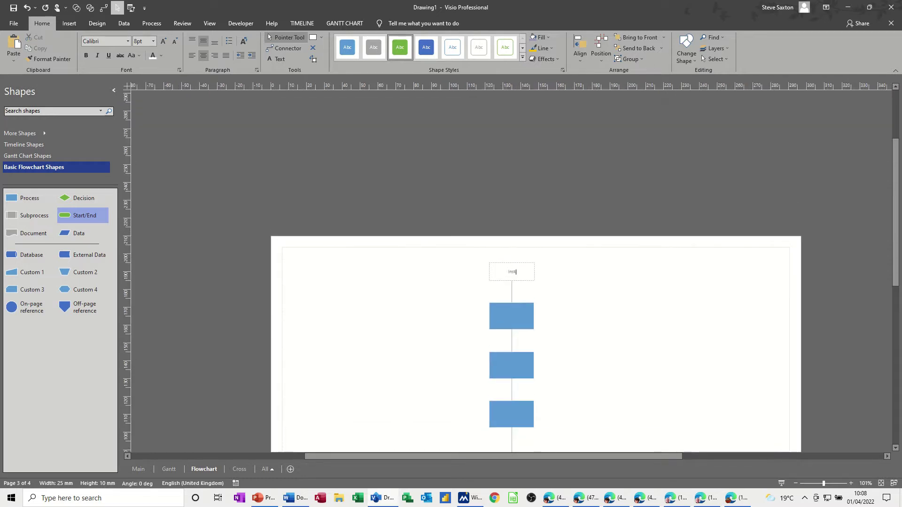
type("all Software")
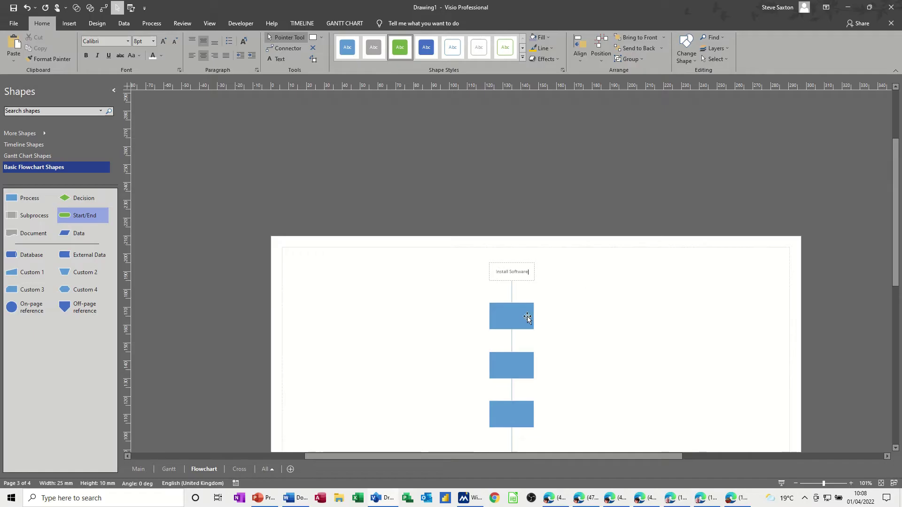
left_click(508, 317)
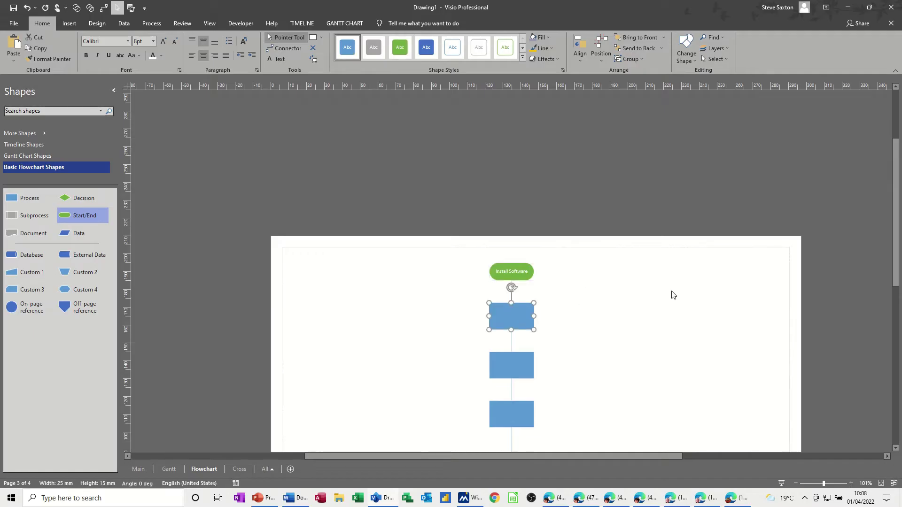
type("Ins")
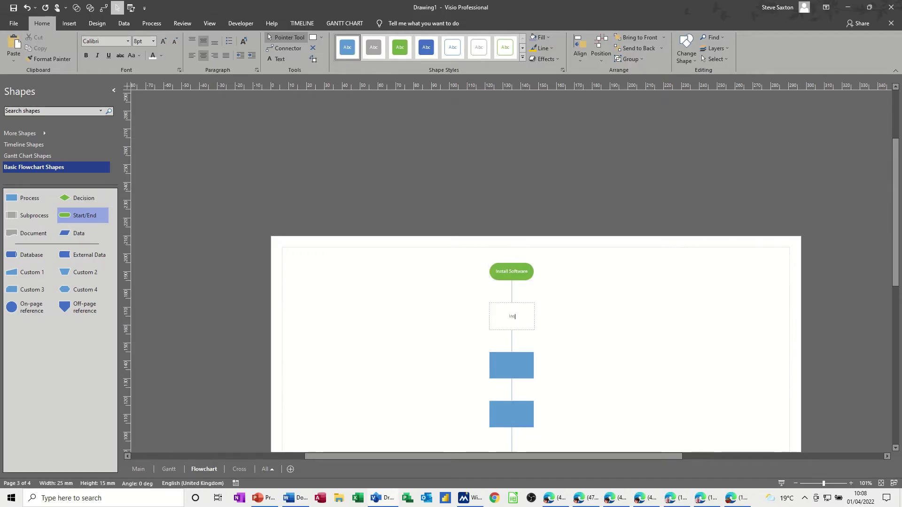
type("tall Room1")
left_click(527, 360)
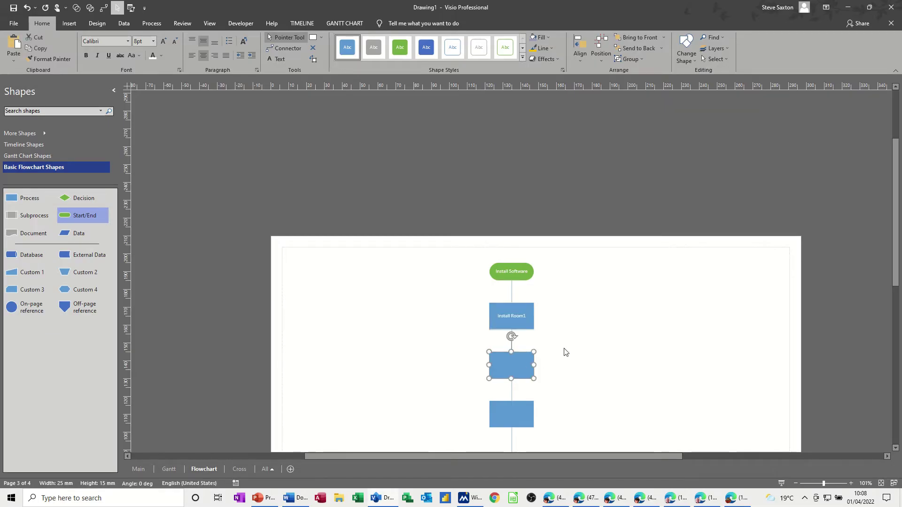
type("Test")
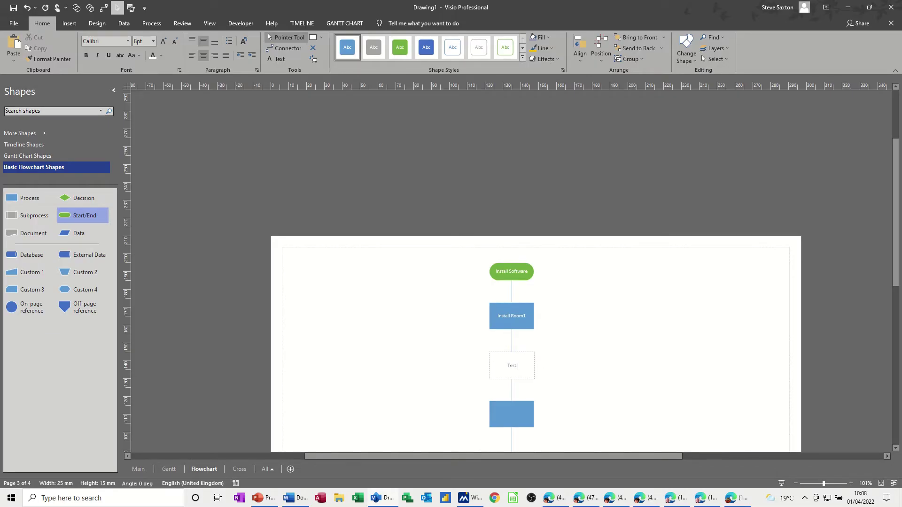
type(" Room 1")
- Label the last process box Train Room 1 and the end oval Room 1 Complete, then go to the Cross page
left_click(512, 413)
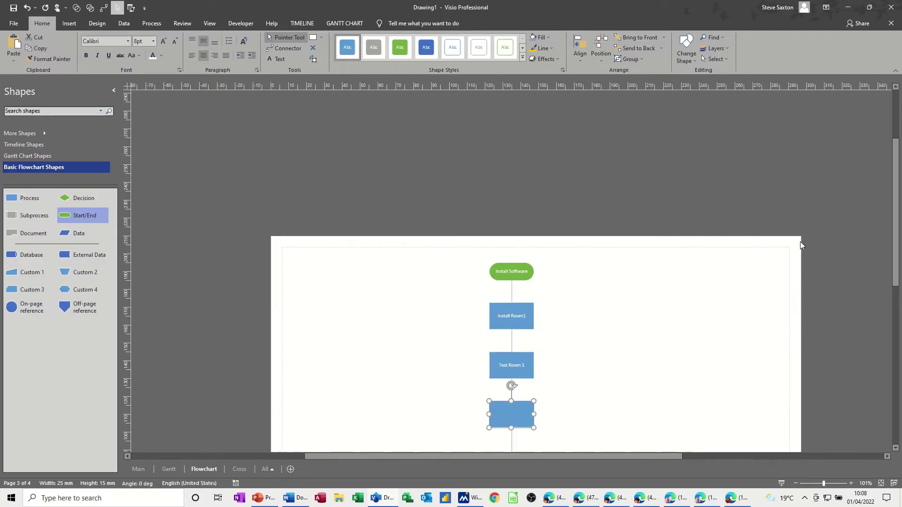
type("Irain ")
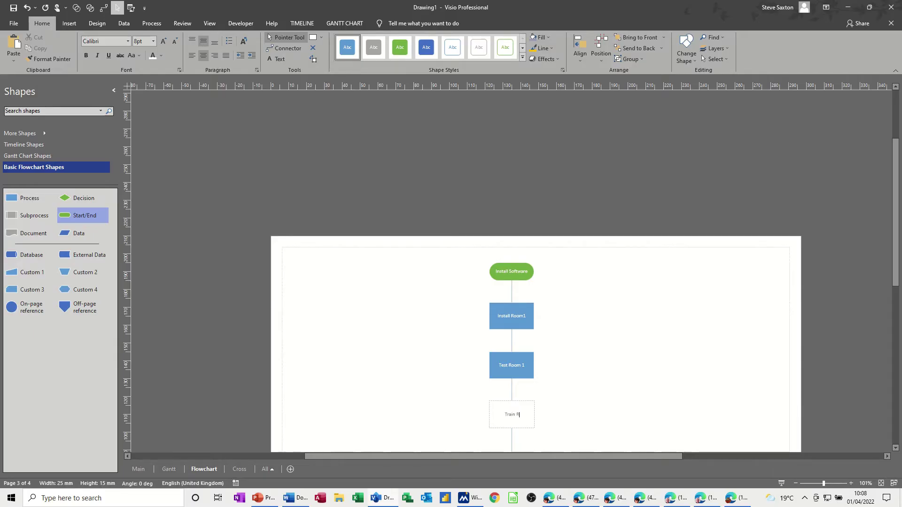
type("Room 1")
left_click(633, 337)
scroll(632, 342, "down", 3)
left_click(511, 348)
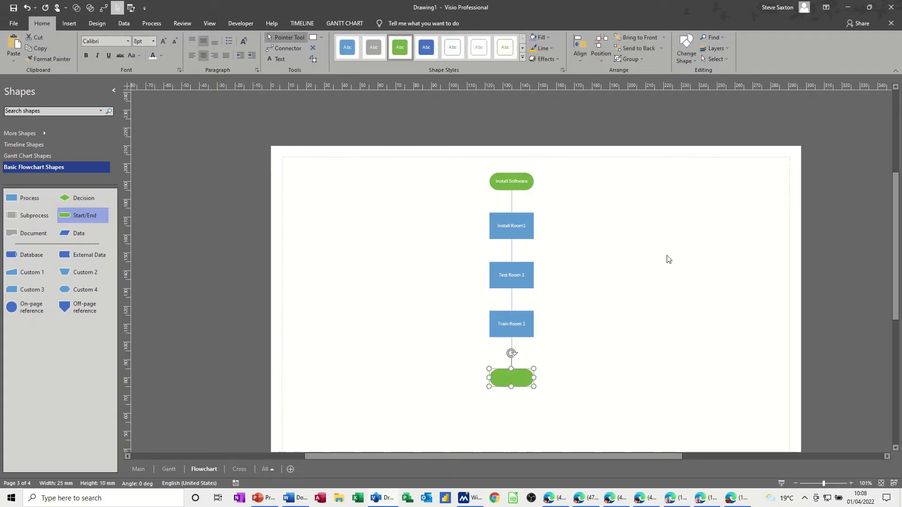
type("Room 1")
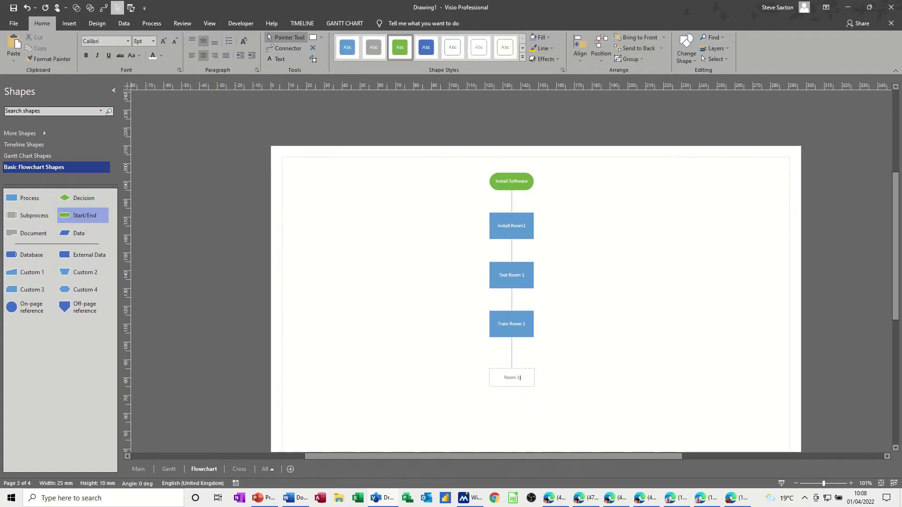
type(" Complete")
left_click(499, 444)
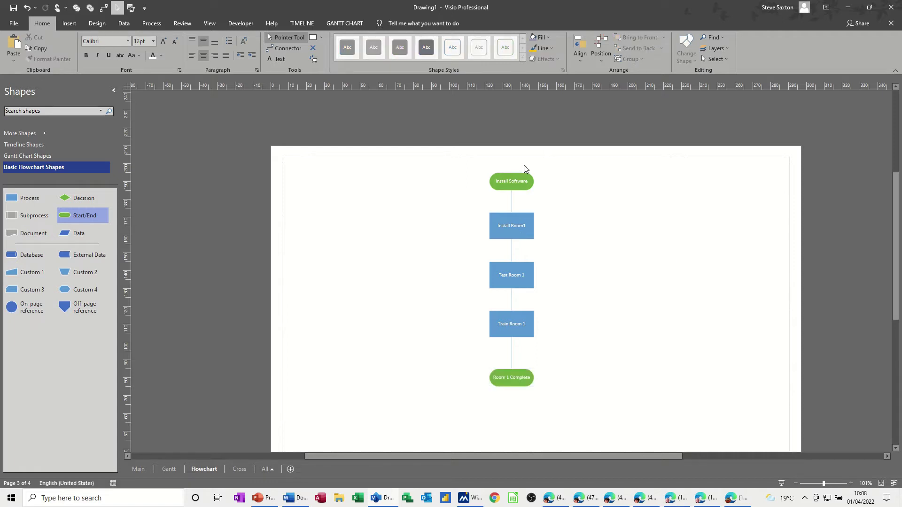
left_click(239, 469)
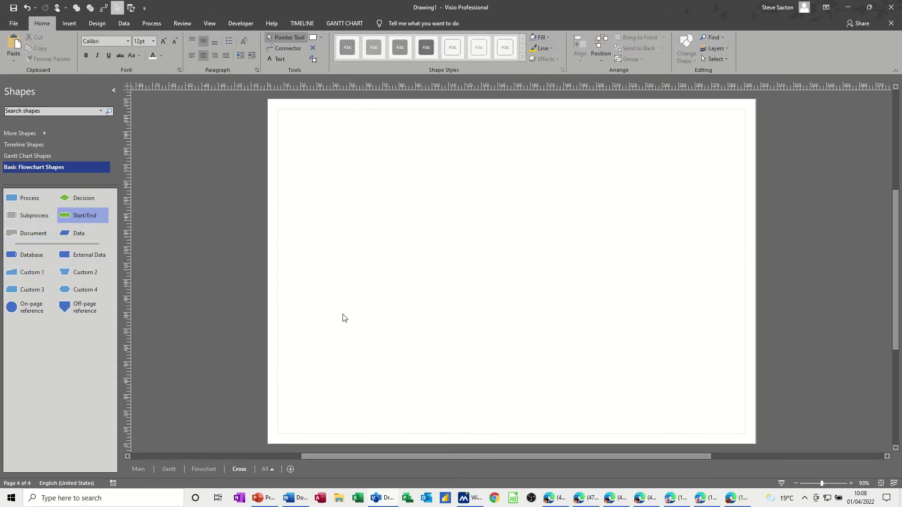
- Check the Main timeline, return to Cross, and load the Cross-Functional Flowchart Shapes stencil via More Shapes > Flowchart
left_click(139, 469)
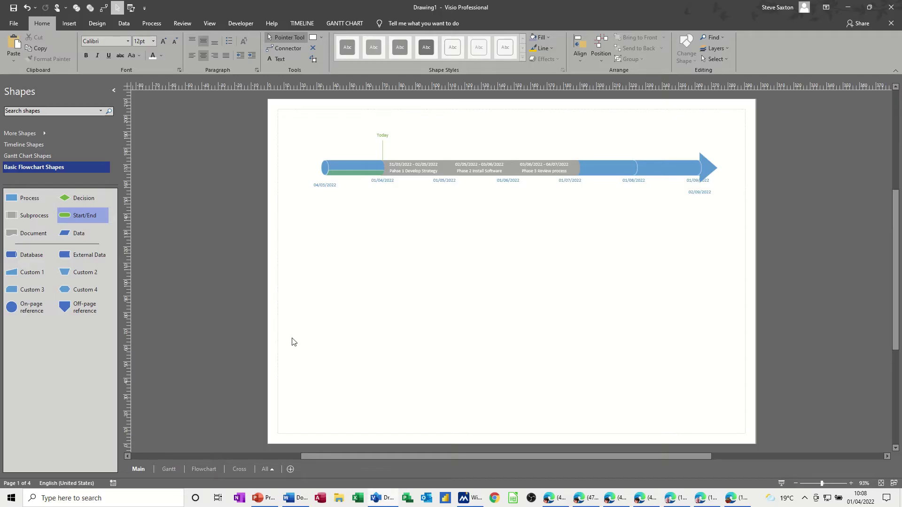
left_click(239, 469)
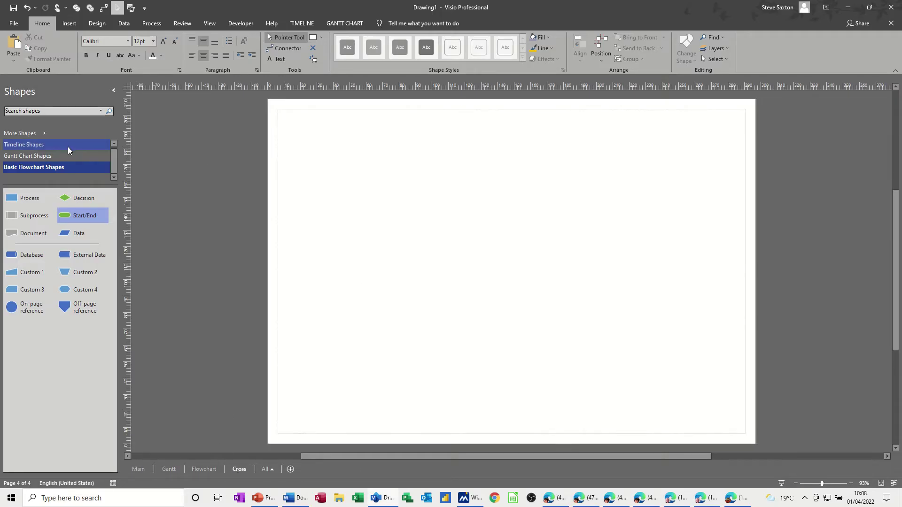
left_click(64, 135)
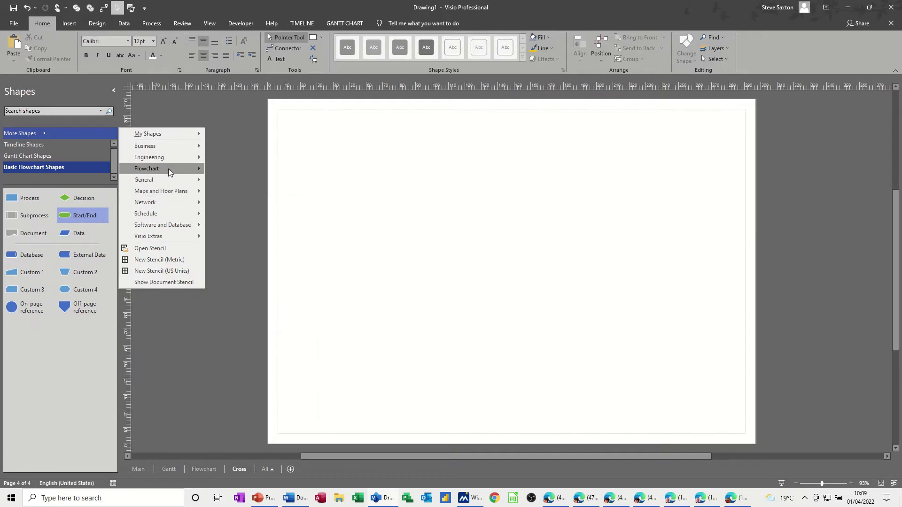
mouse_move(169, 169)
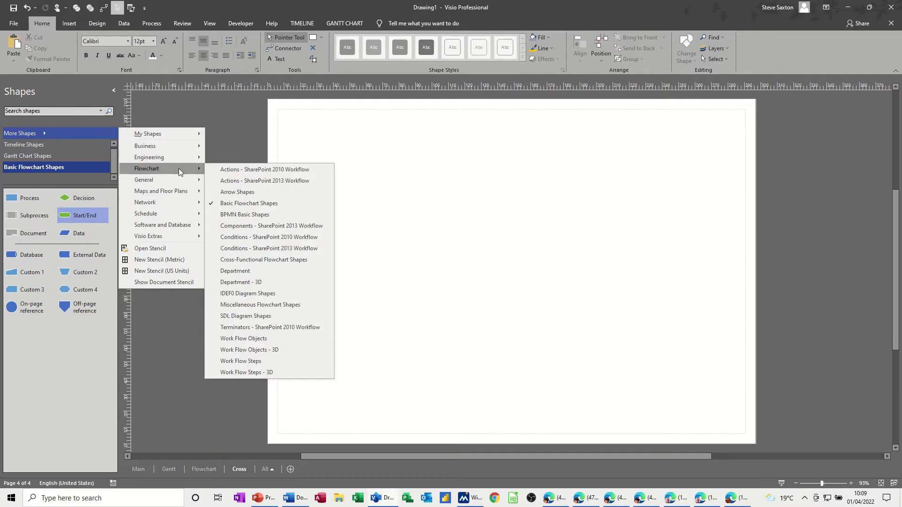
left_click(246, 259)
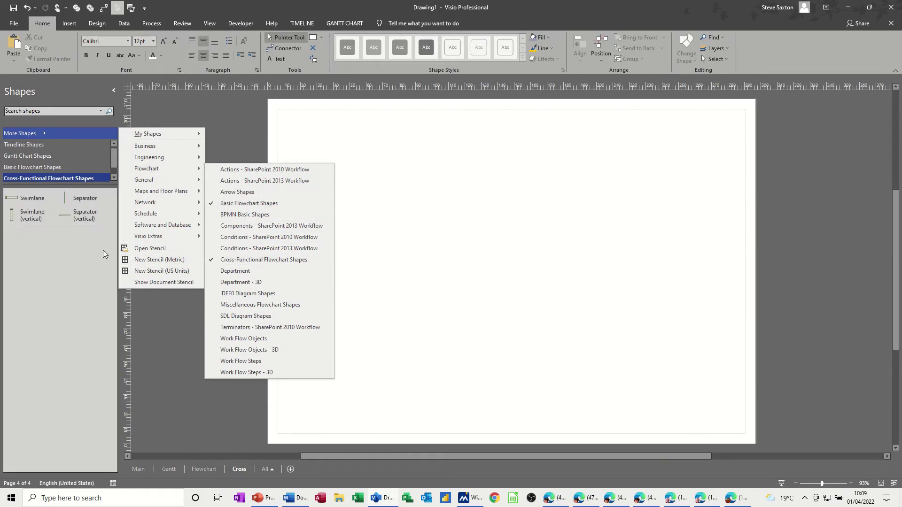
left_click(56, 256)
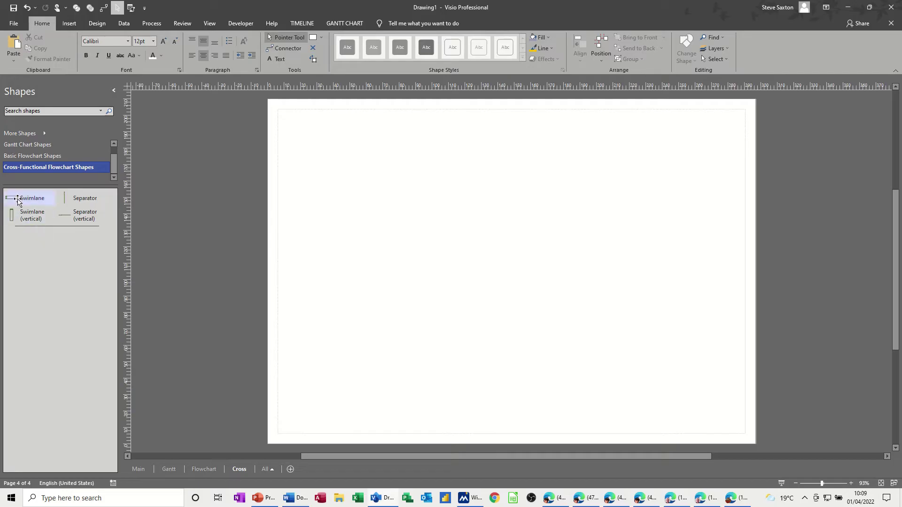
- Place three stacked swimlanes on the Cross page, shifting the block slightly left
left_click_drag(21, 197, 401, 165)
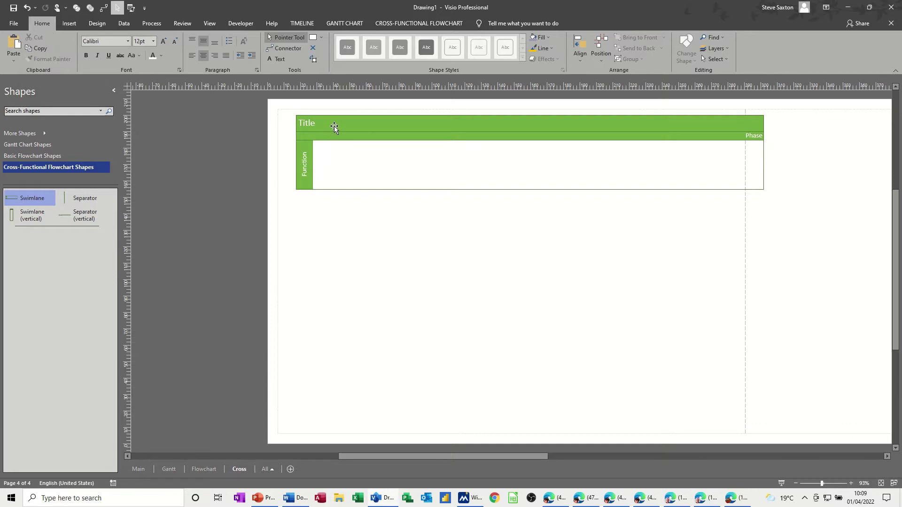
left_click_drag(331, 126, 315, 125)
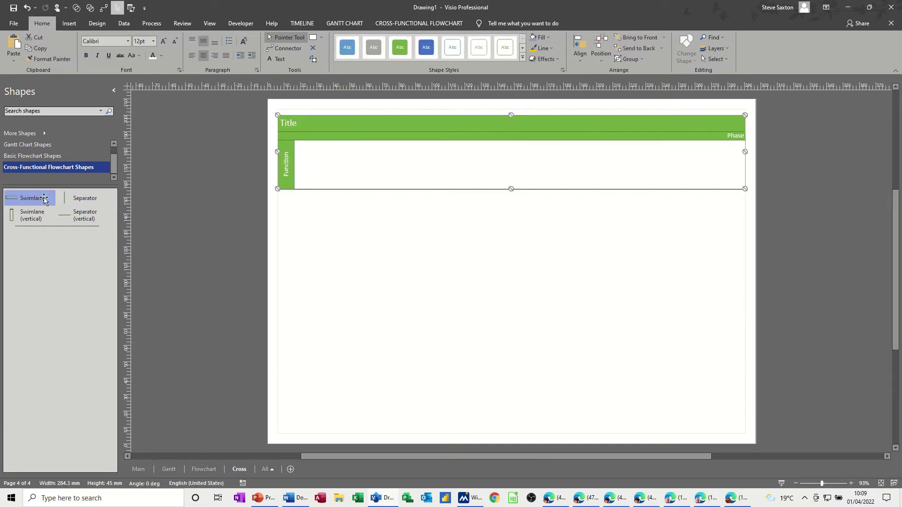
left_click_drag(33, 198, 378, 213)
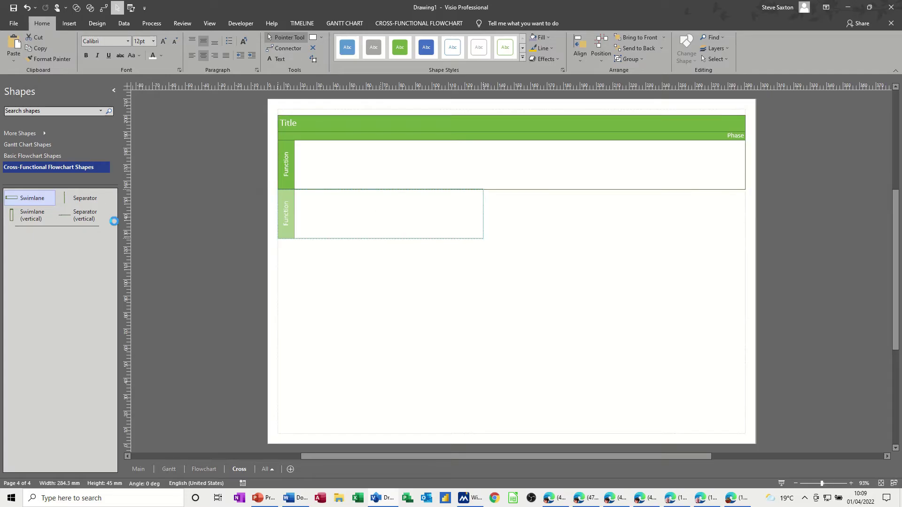
left_click_drag(42, 204, 382, 266)
- Name the three swimlanes MD, Finance and Production
left_click(288, 165)
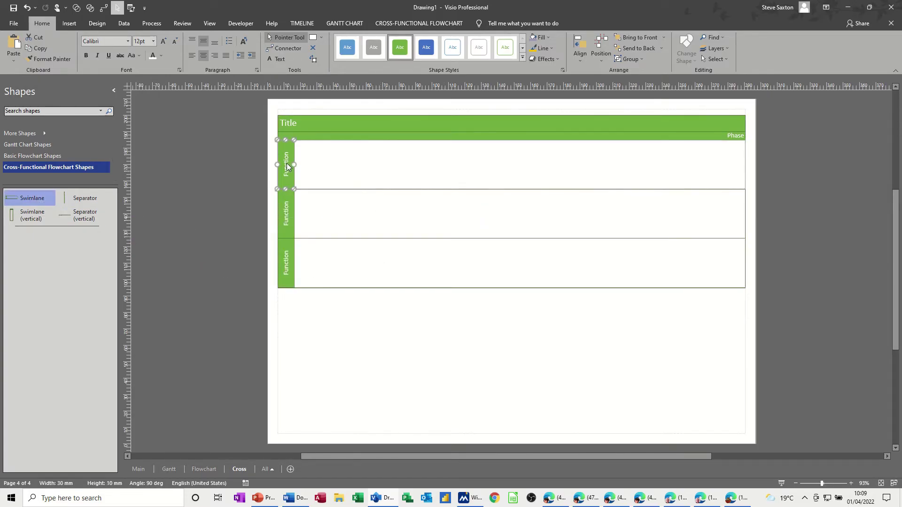
type("MD")
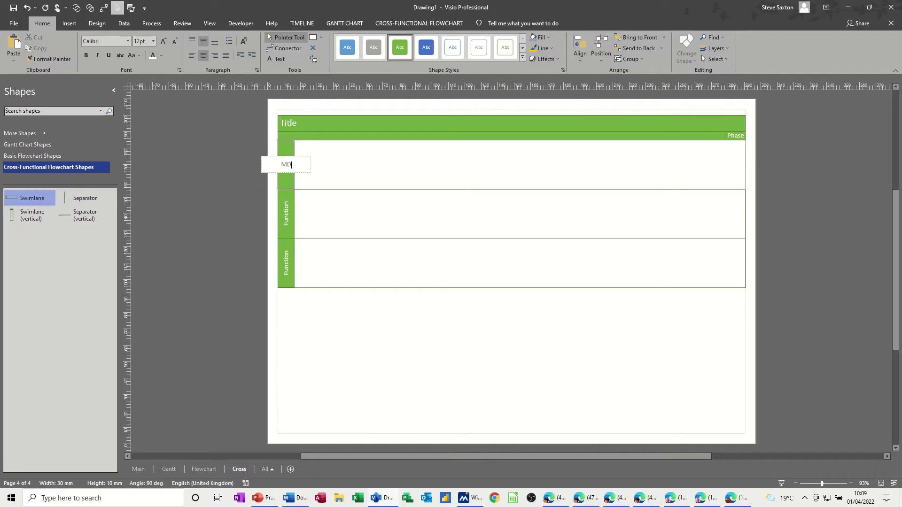
left_click(283, 217)
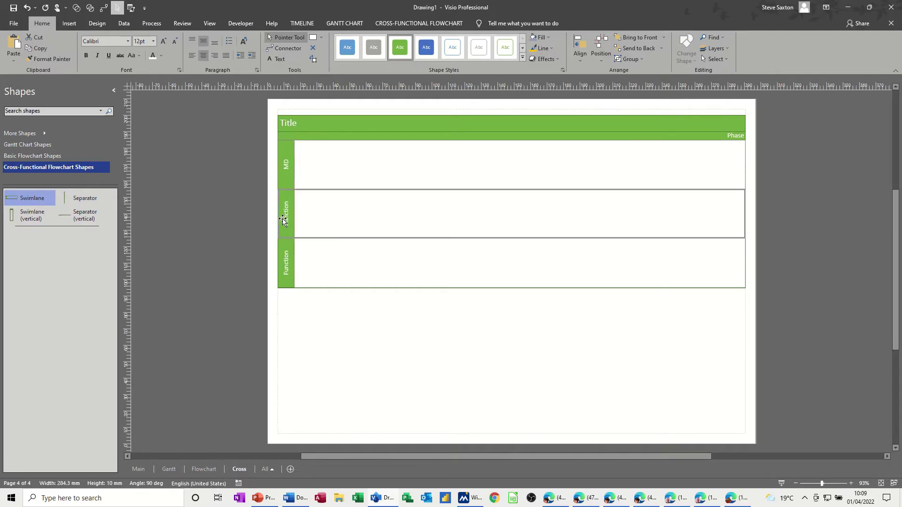
double_click(284, 217)
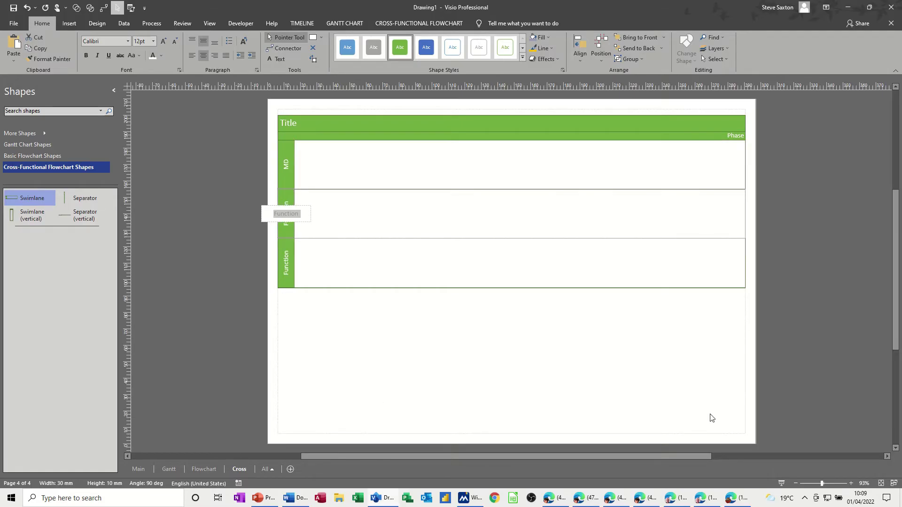
type("F")
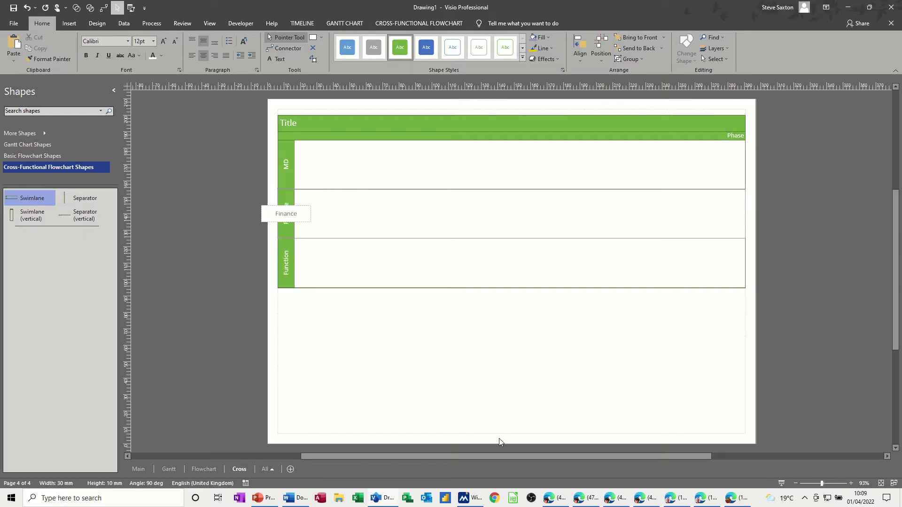
type("inance")
left_click(285, 266)
double_click(285, 266)
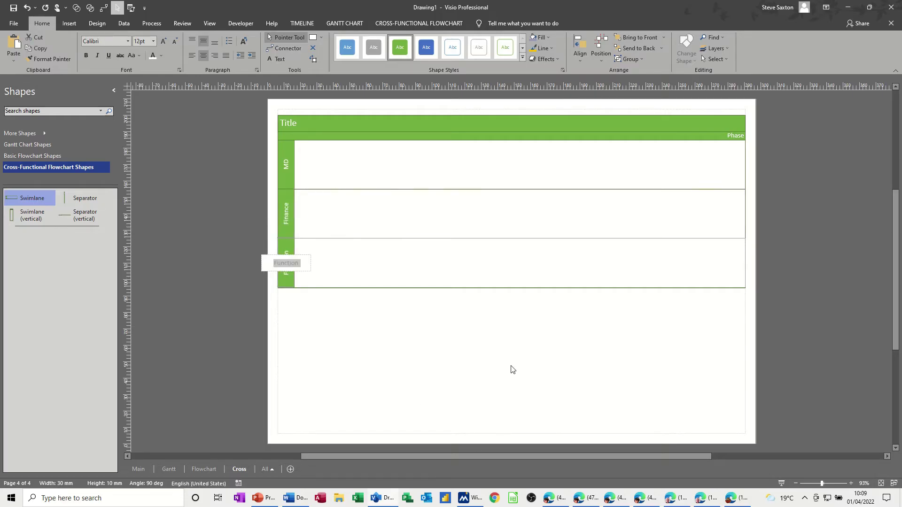
type("Production")
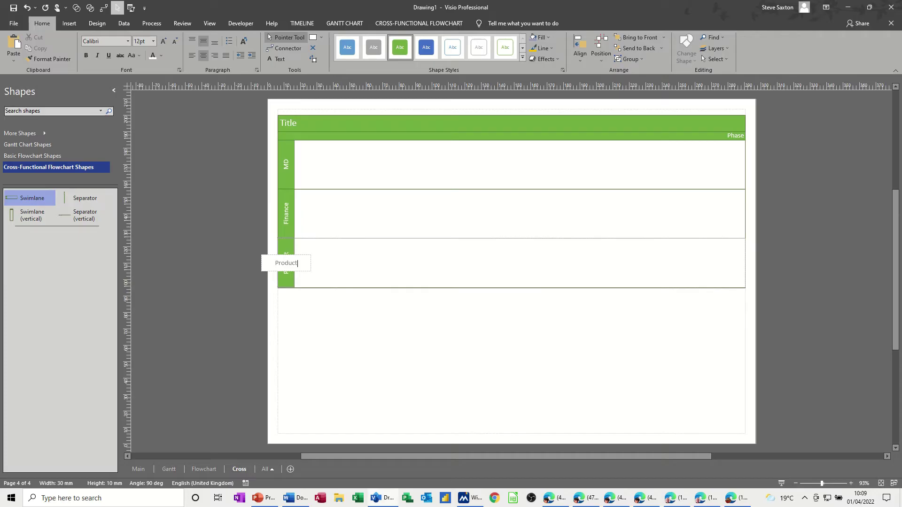
left_click(365, 320)
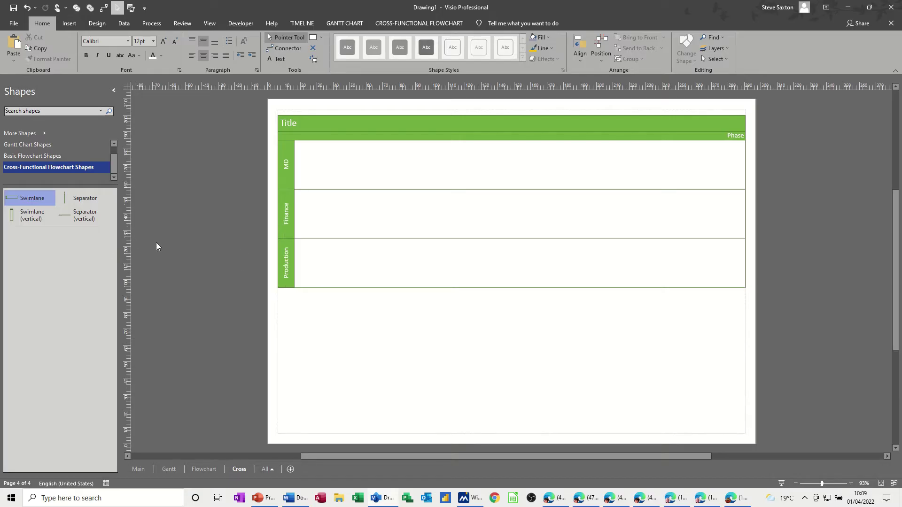
- Put a Start/End shape in the MD lane and a connected process box stretched down through Production
left_click(47, 157)
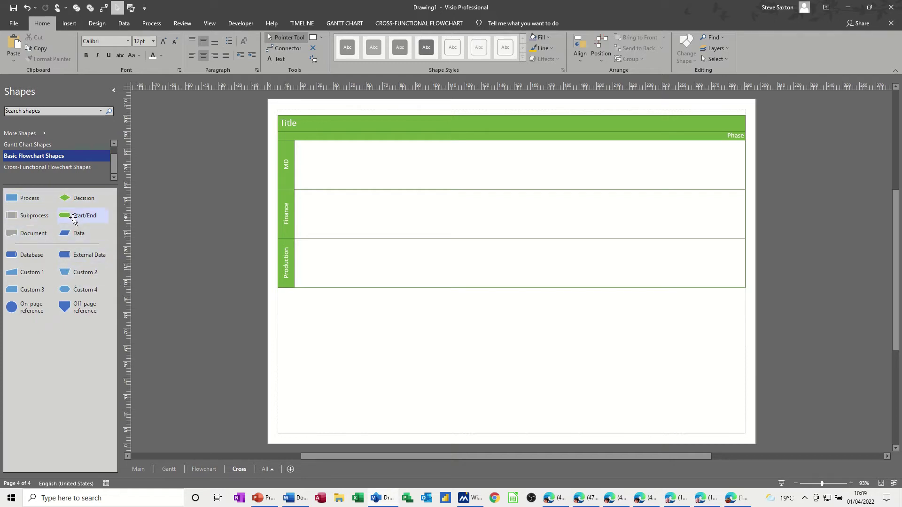
left_click_drag(76, 216, 327, 164)
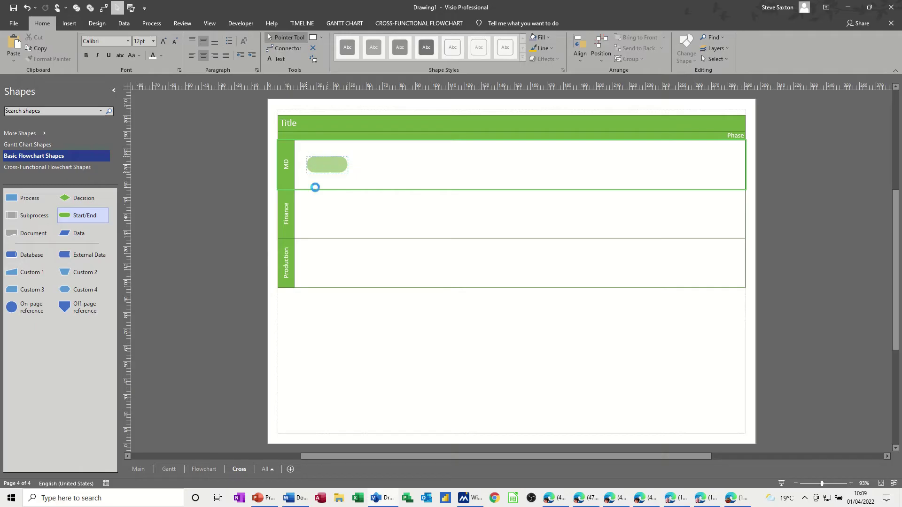
left_click(295, 48)
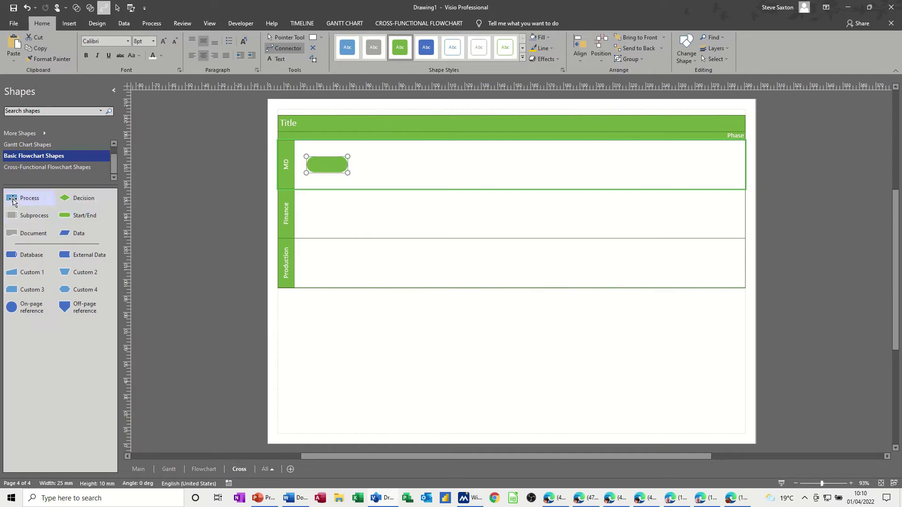
left_click_drag(25, 198, 400, 172)
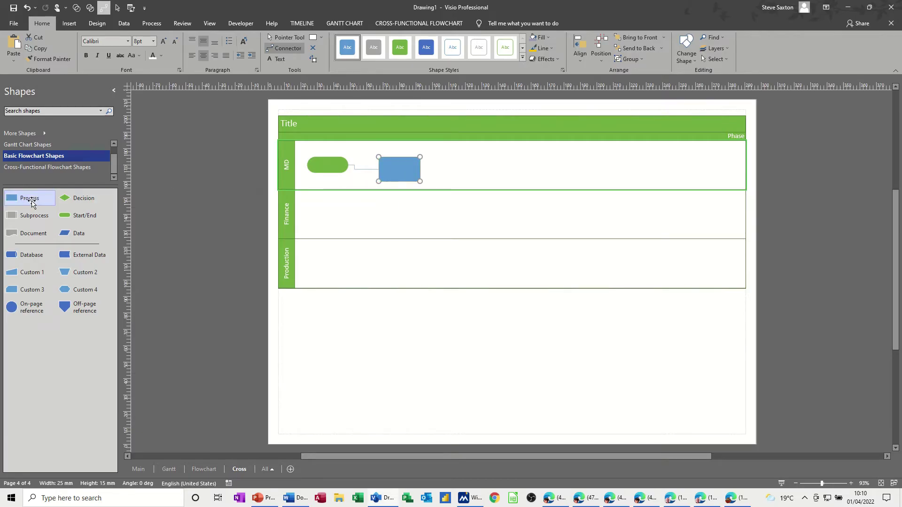
left_click_drag(33, 202, 309, 210)
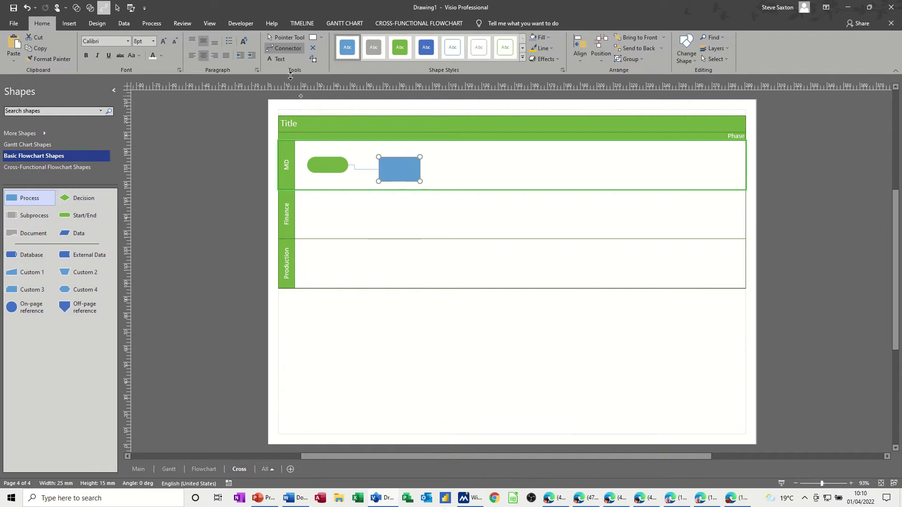
key("ctrl+1")
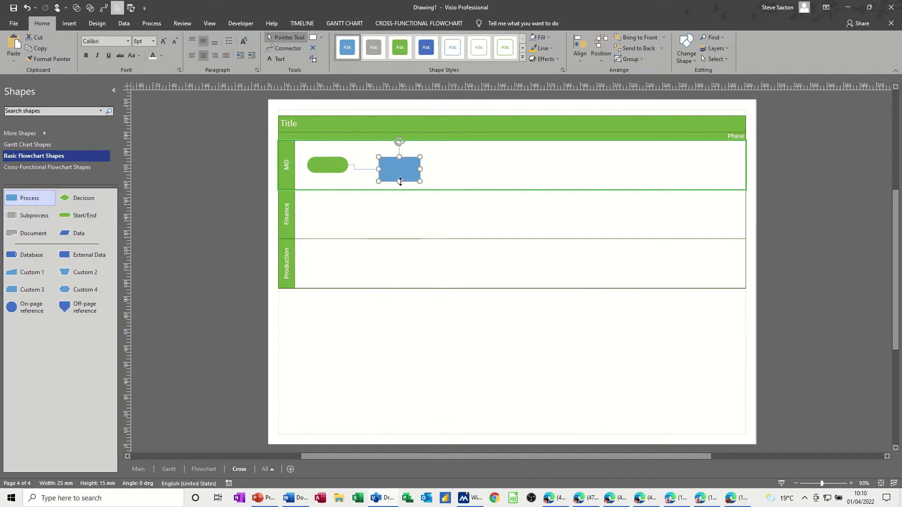
left_click_drag(400, 182, 398, 222)
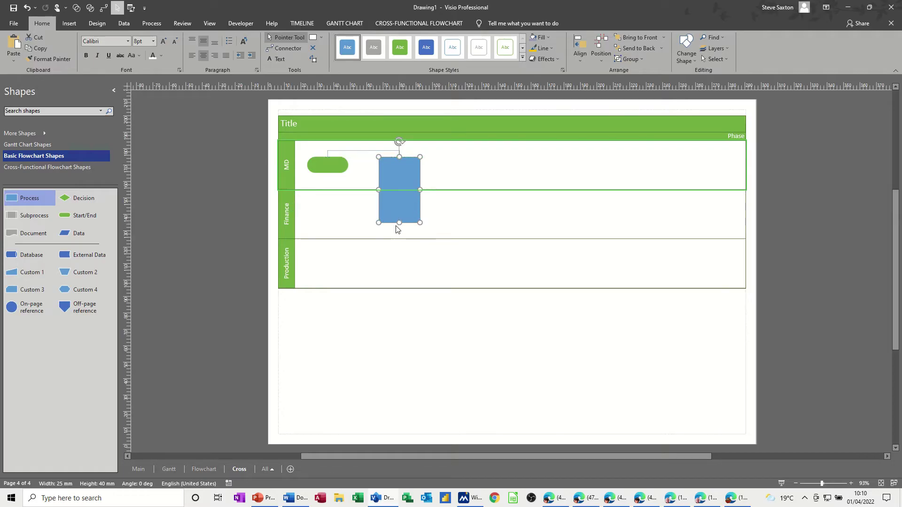
left_click_drag(400, 224, 399, 273)
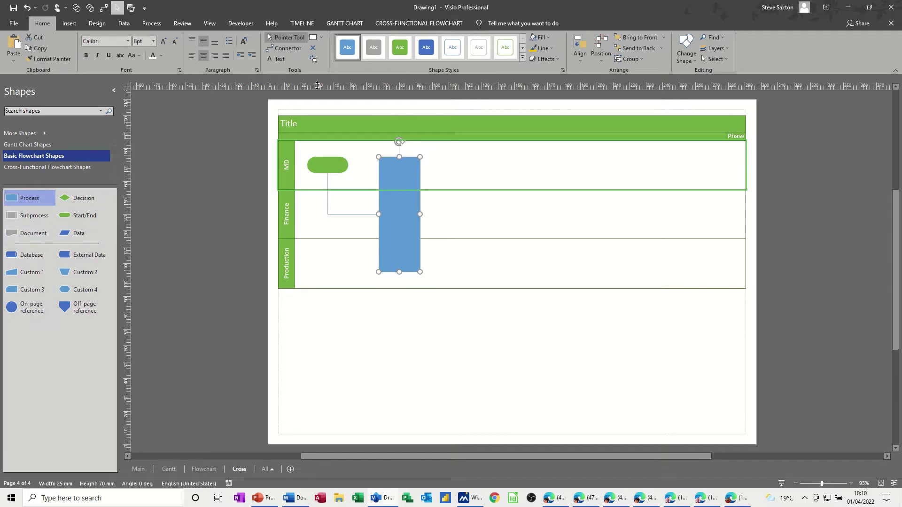
- Add a second connected process box spanning all three lanes and label the first 'Gantt Process Review'
left_click(286, 48)
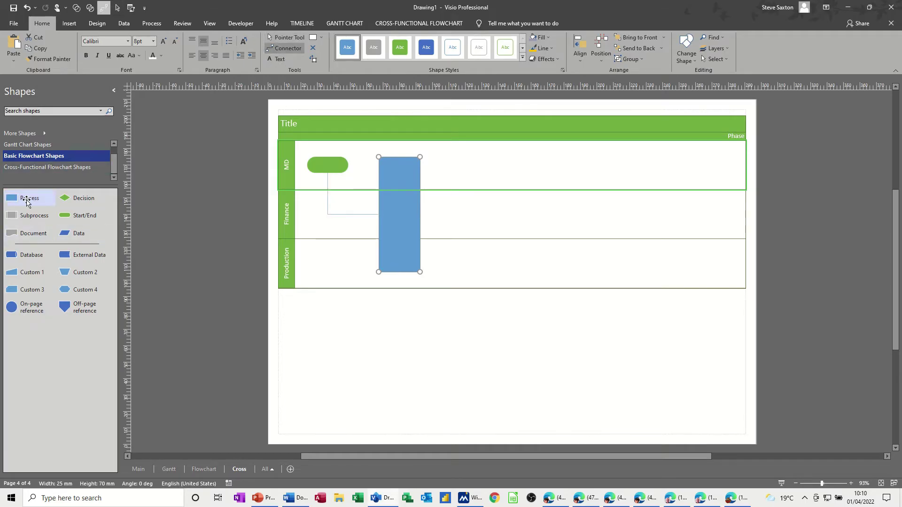
left_click_drag(29, 199, 487, 188)
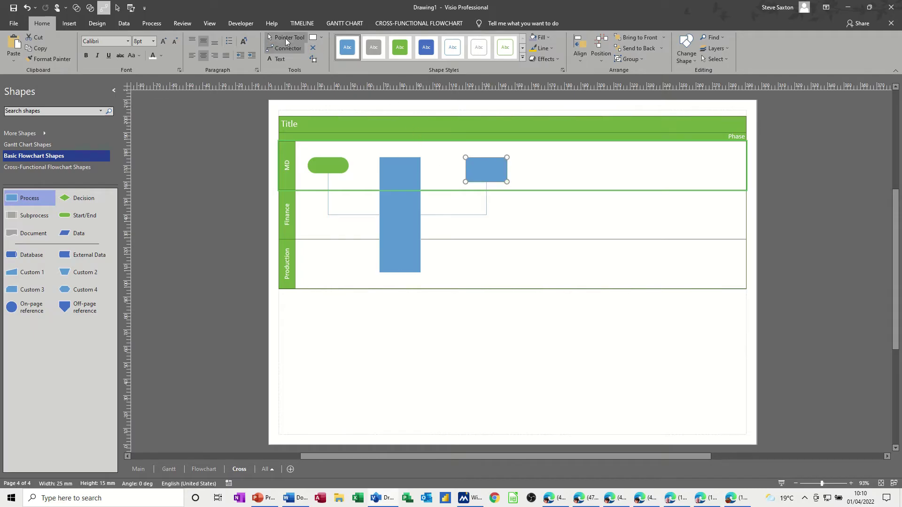
left_click(281, 40)
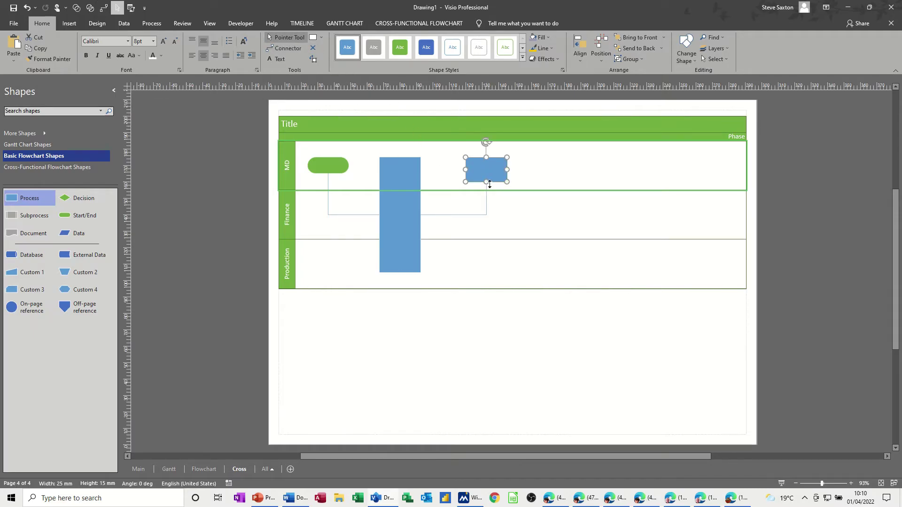
left_click_drag(488, 184, 486, 272)
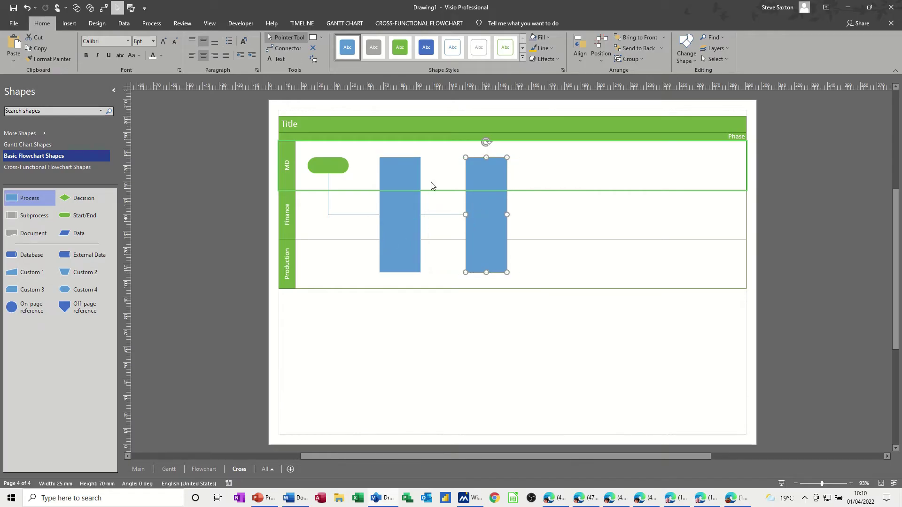
left_click(394, 206)
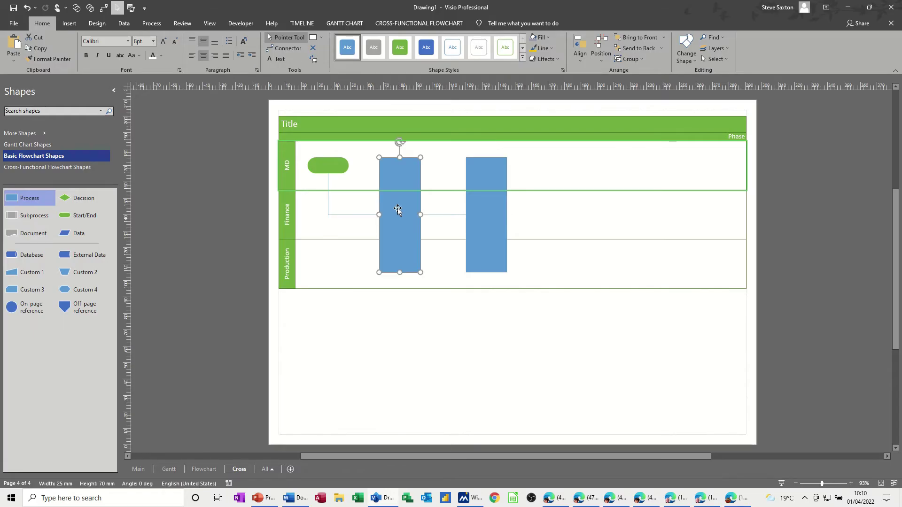
type("Gantt ")
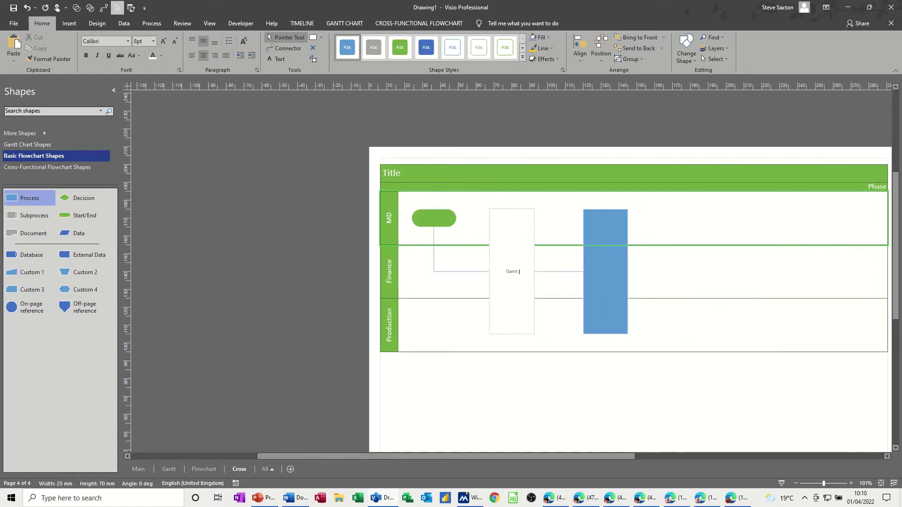
type("Process Review")
- Label the right tall process box 'Flowchart Process Review', deleting the duplicated word 'process'
left_click(601, 274)
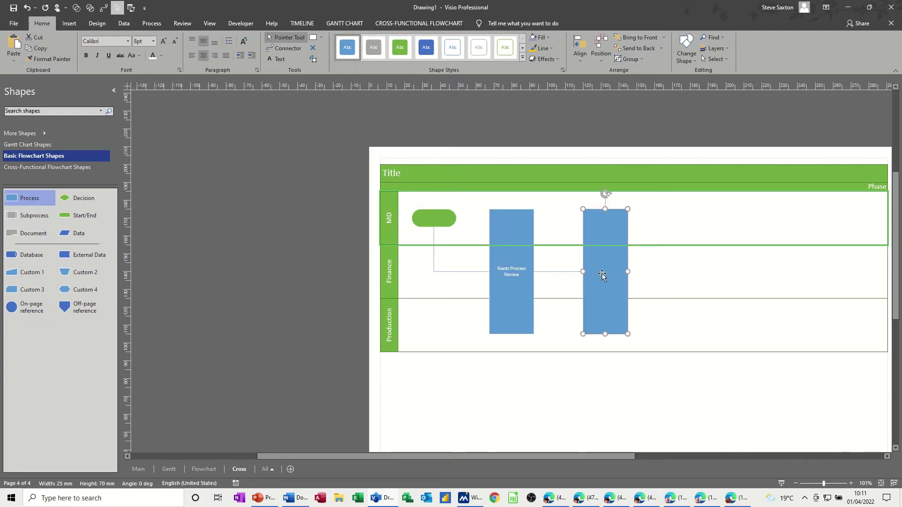
type("Flowcha")
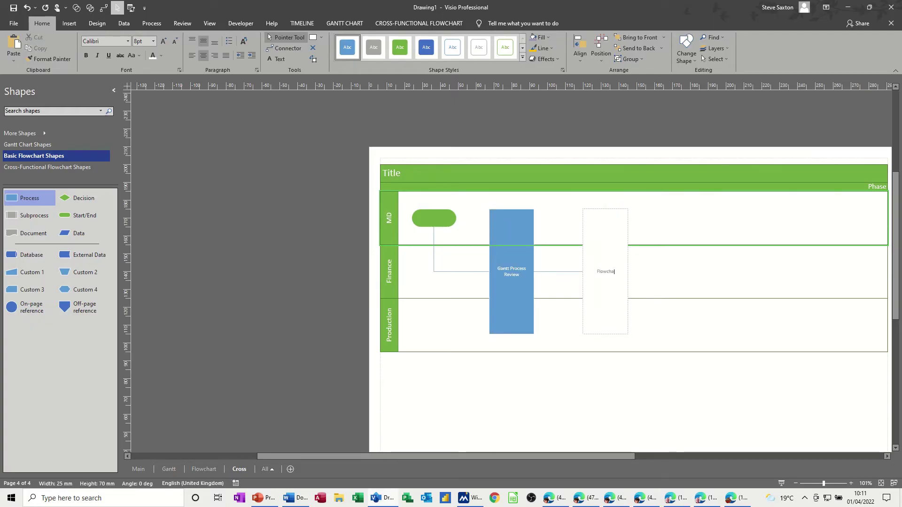
type("rt process")
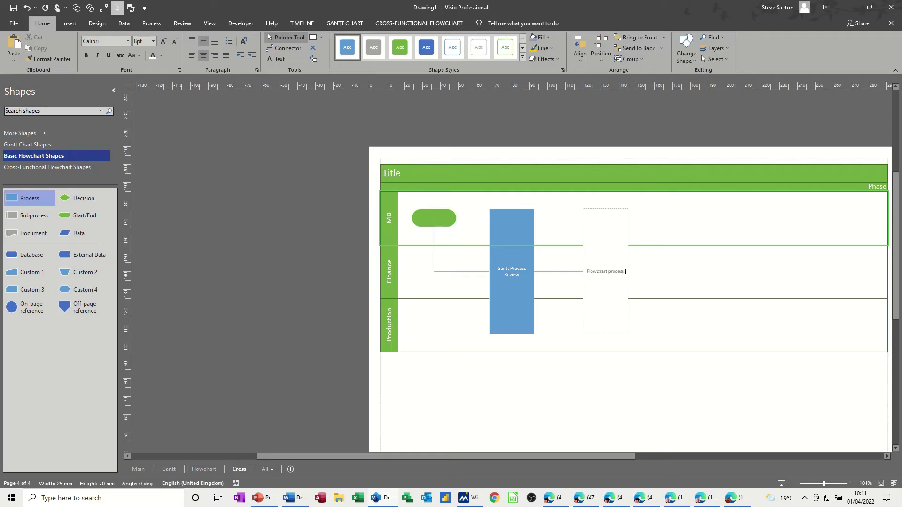
type(" Process Review")
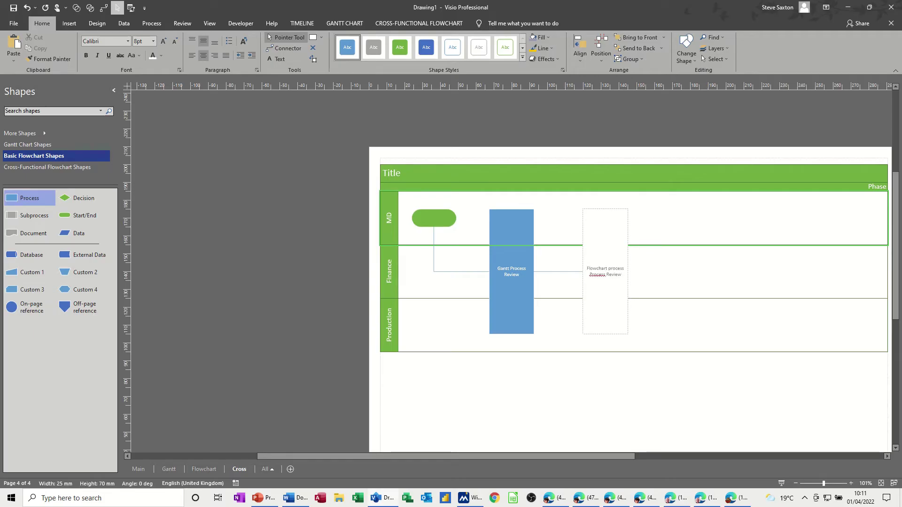
right_click(596, 274)
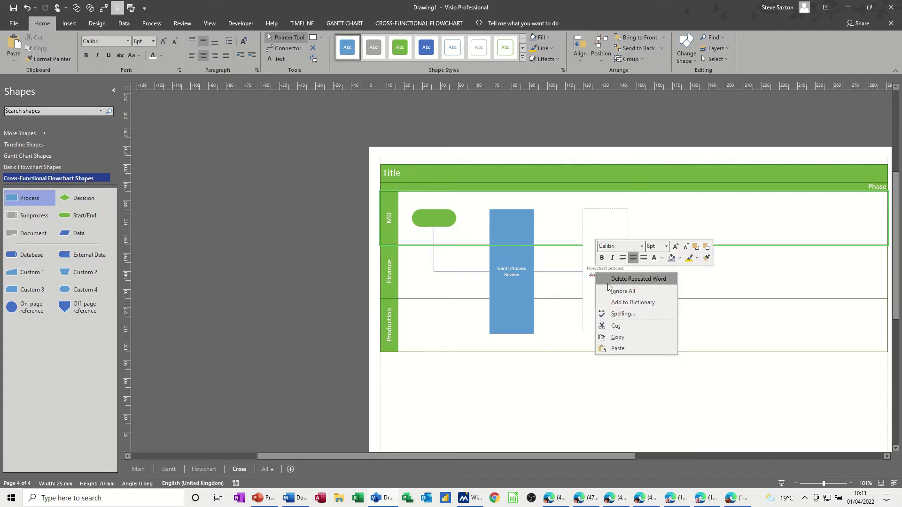
left_click(594, 279)
double_click(595, 275)
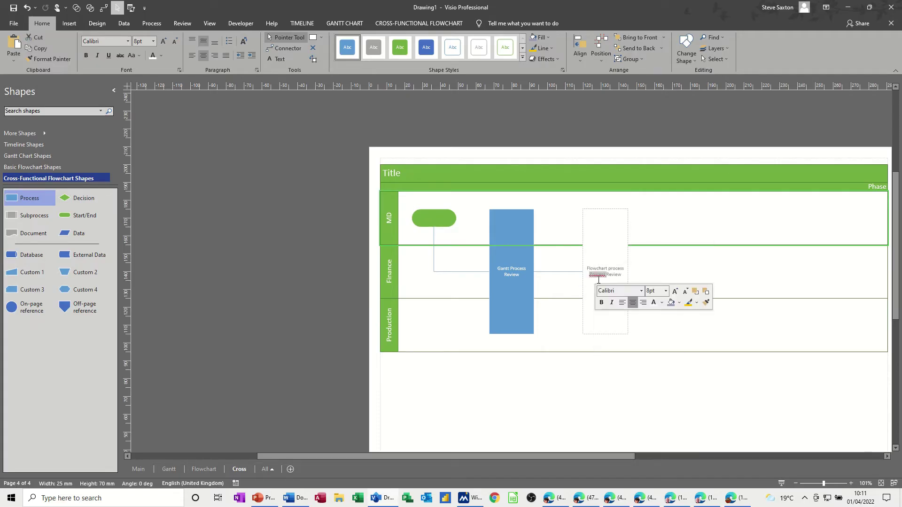
double_click(611, 268)
key("Delete")
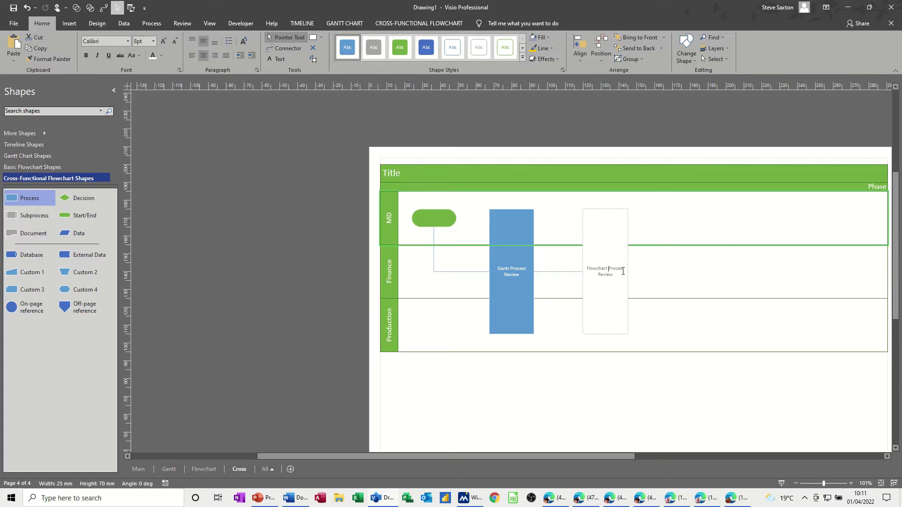
left_click(655, 281)
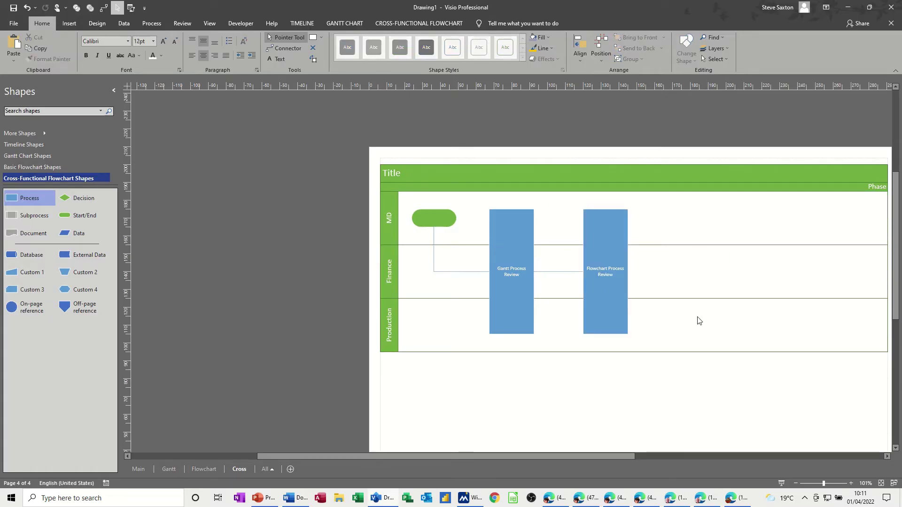
- Rename the swimlane diagram's title to Review and delete its Phase label
double_click(395, 174)
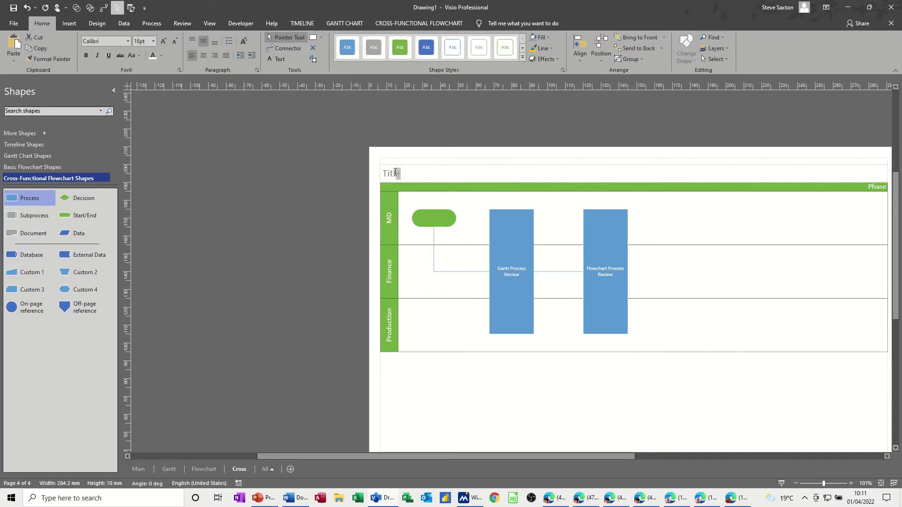
double_click(397, 174)
type("Re")
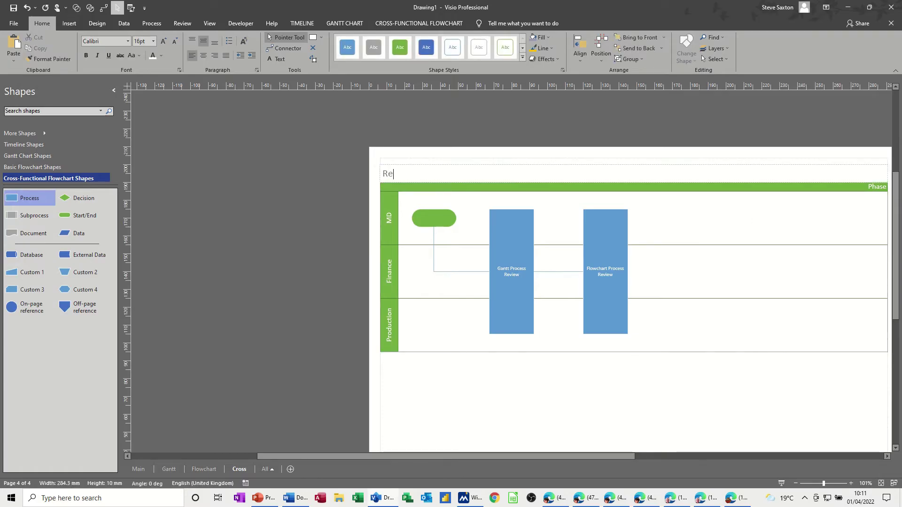
type("view")
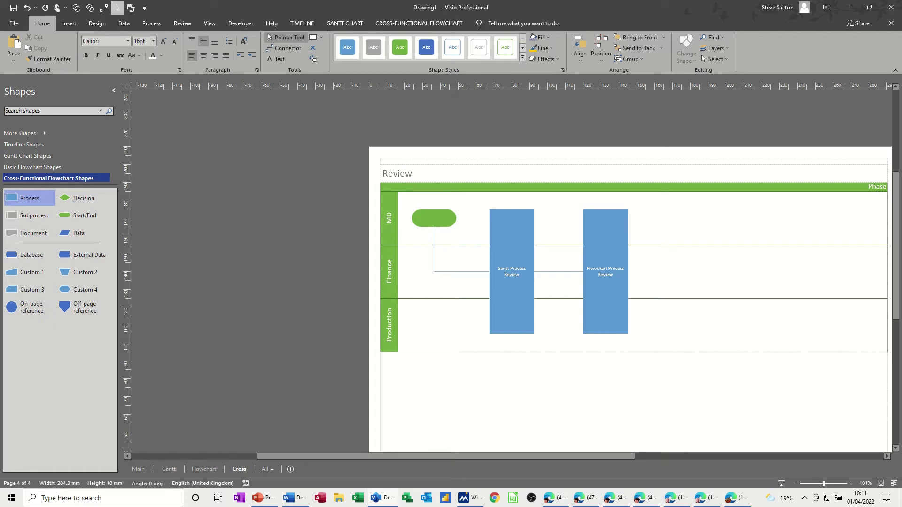
left_click(595, 385)
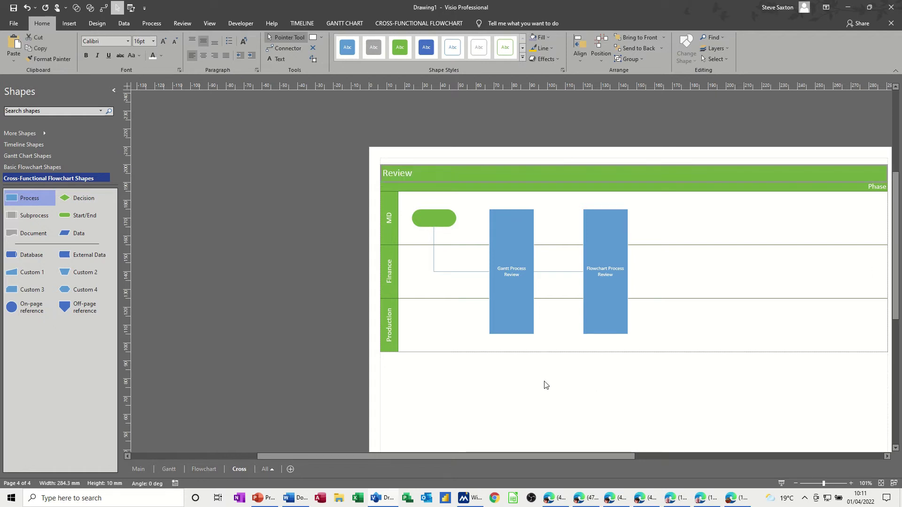
left_click(877, 187)
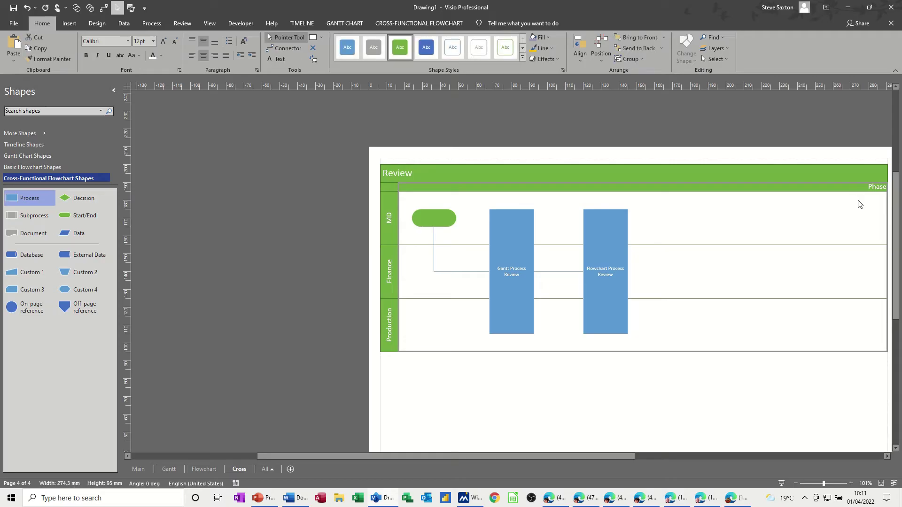
left_click(879, 188)
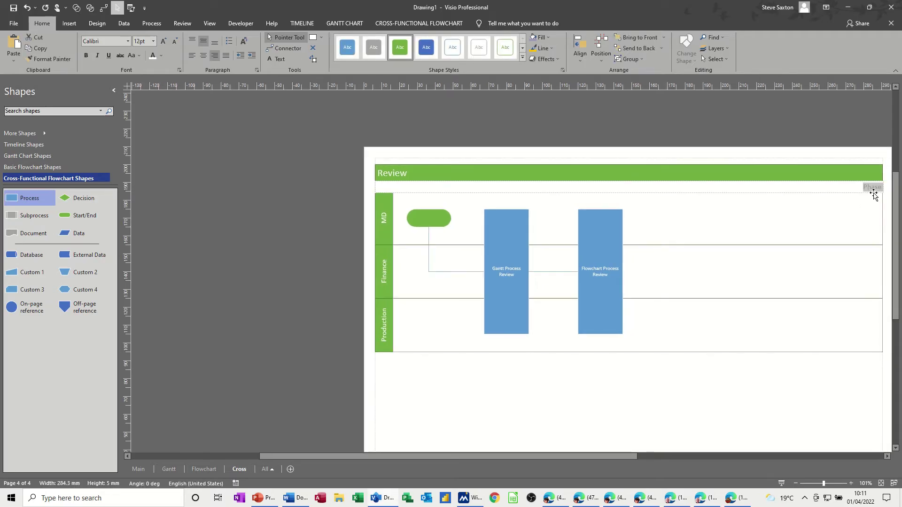
key("Delete")
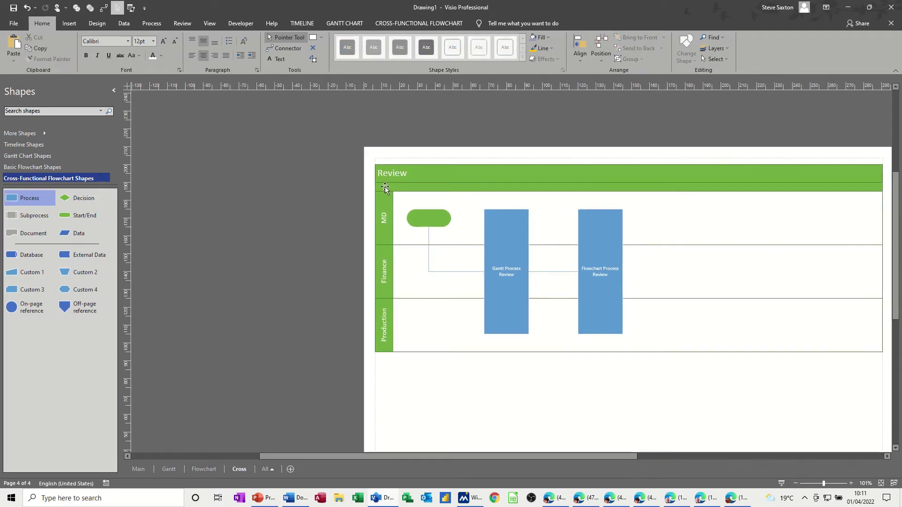
- Name the green start shape in the MD lane 'Start Review'
double_click(428, 218)
type("Start Review")
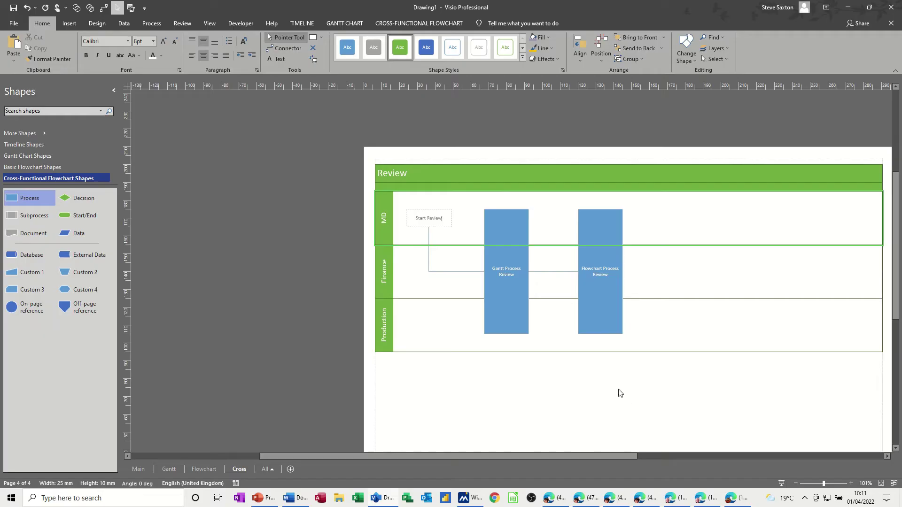
left_click(618, 393)
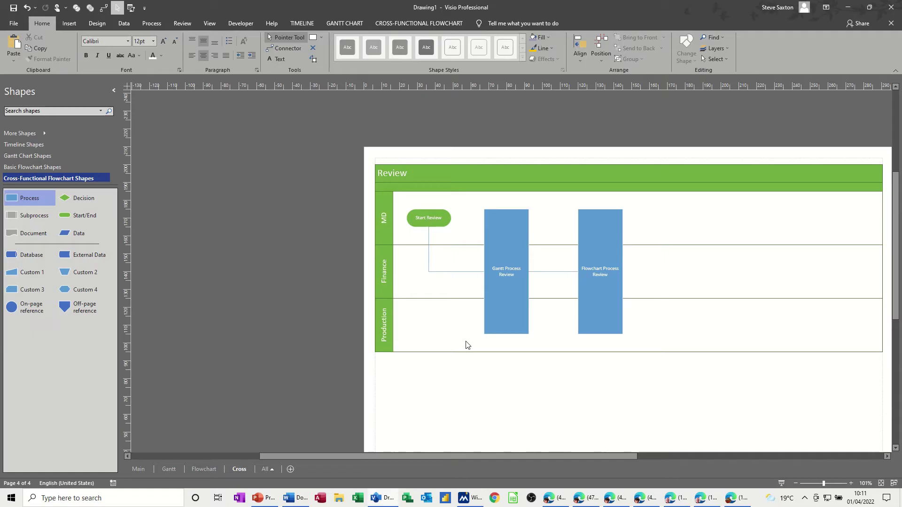
- On the Main page, check the Phase 1–3 intervals, then drop an Off-page reference at the top left
left_click(141, 469)
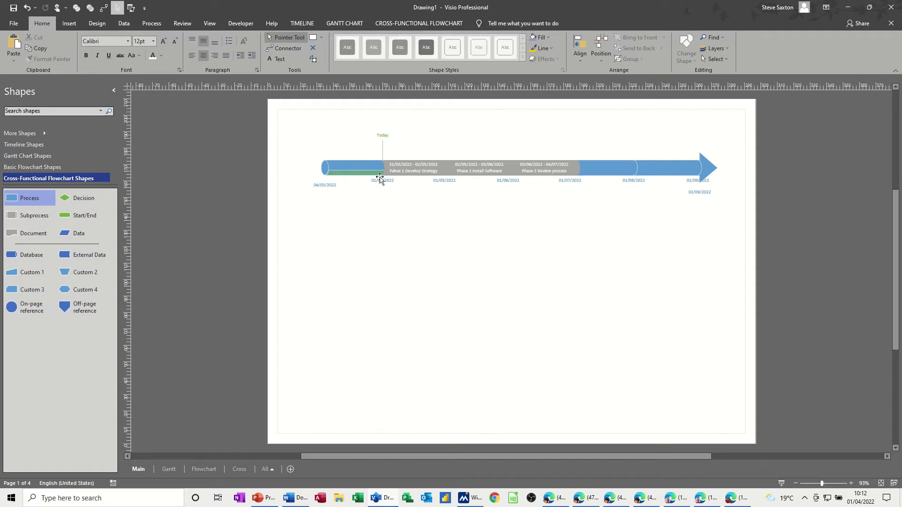
left_click(407, 170)
left_click(475, 168)
left_click(533, 168)
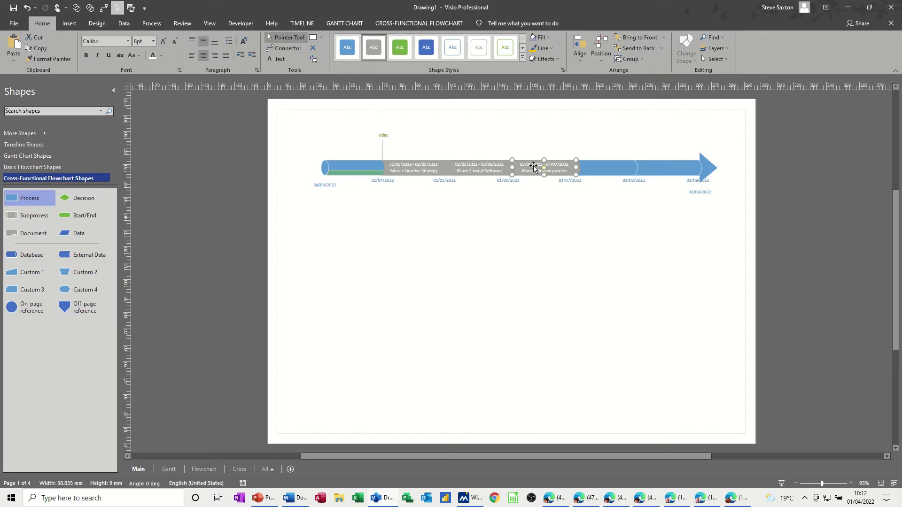
left_click(295, 149)
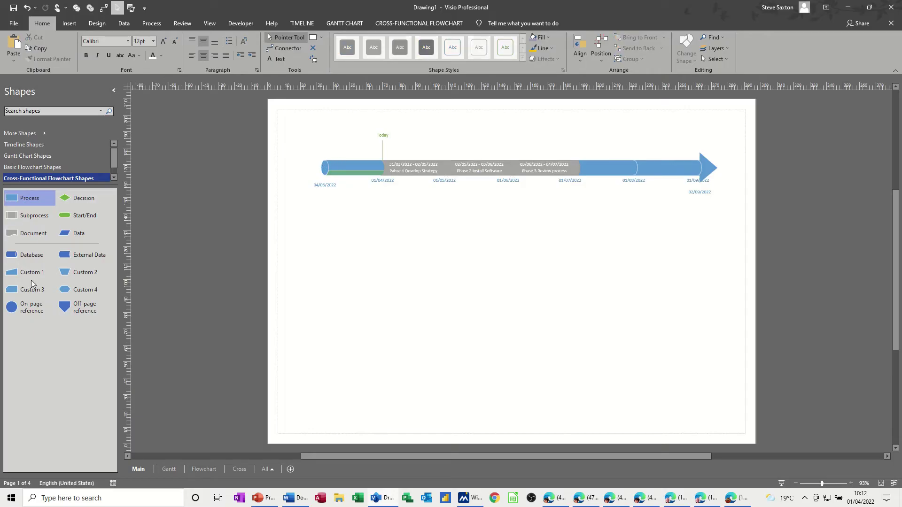
left_click(76, 307)
scroll(52, 180, "down", 1)
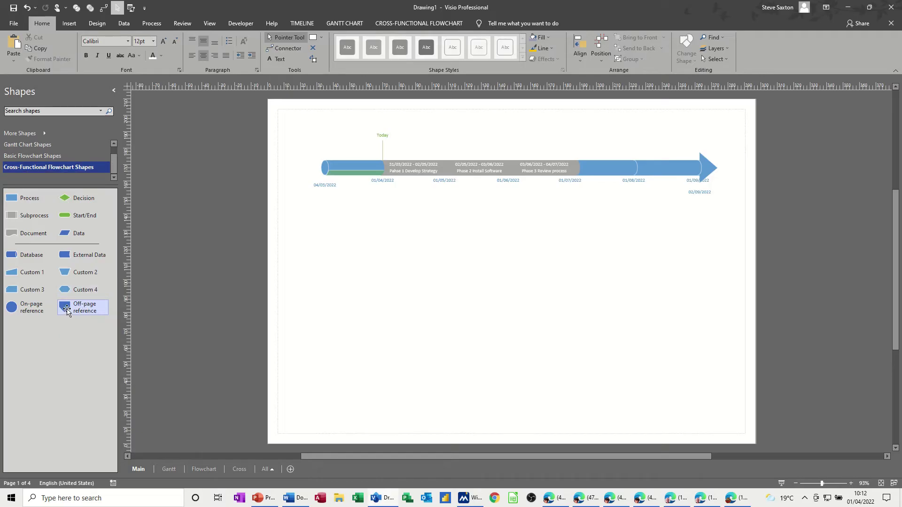
left_click_drag(66, 310, 299, 140)
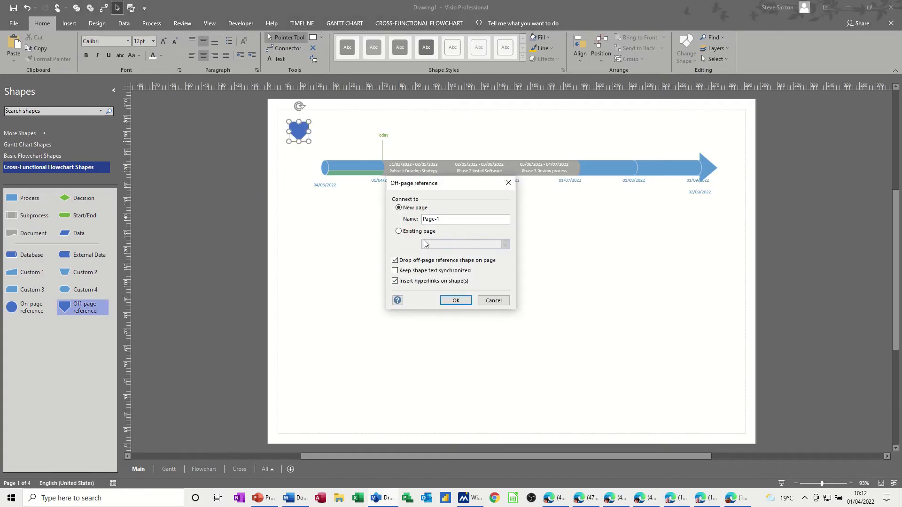
- Link the Main page's off-page reference to the existing Gantt page and test the link both ways
left_click(405, 235)
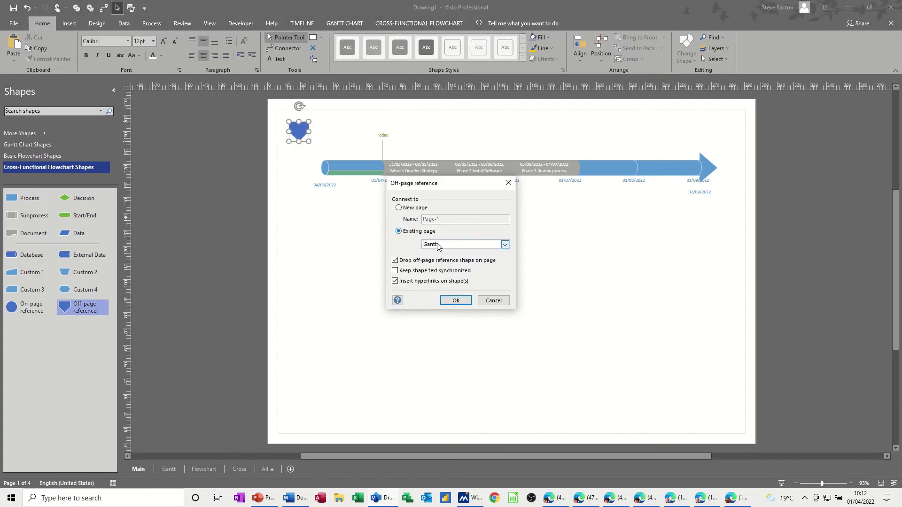
left_click(504, 244)
left_click(505, 246)
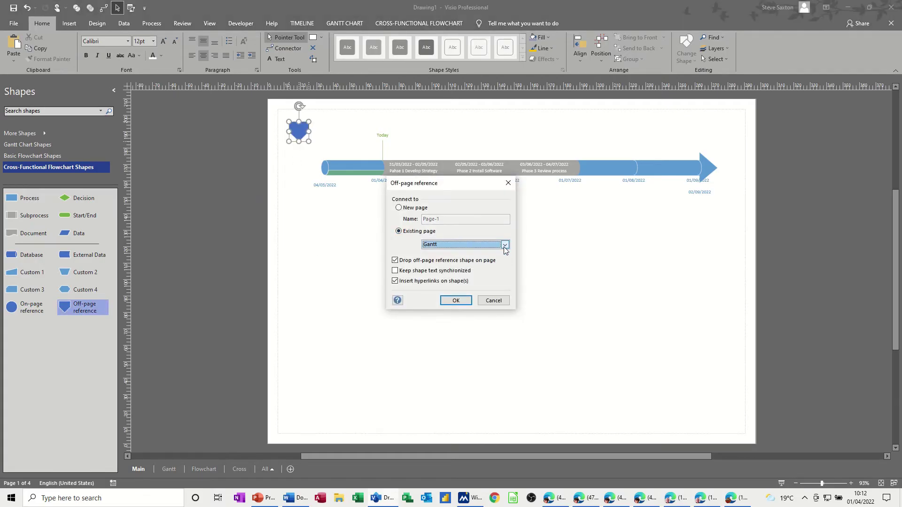
left_click(456, 301)
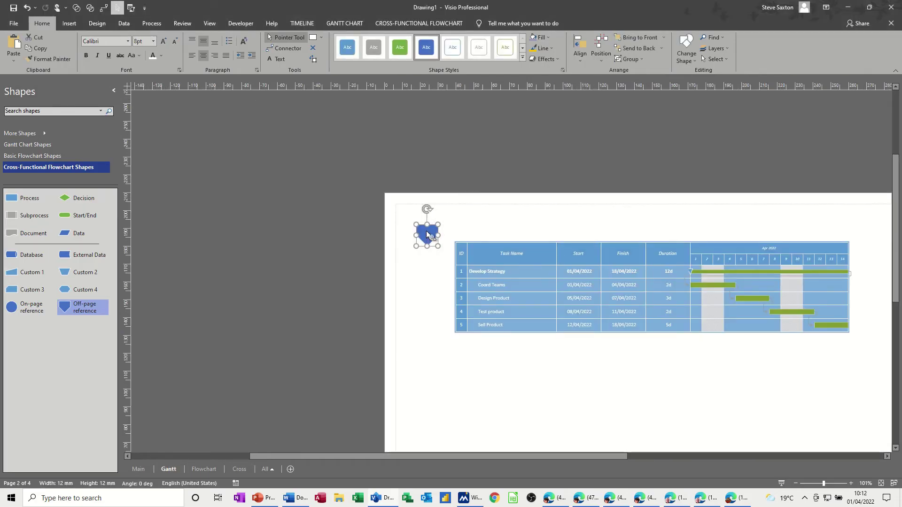
double_click(426, 232)
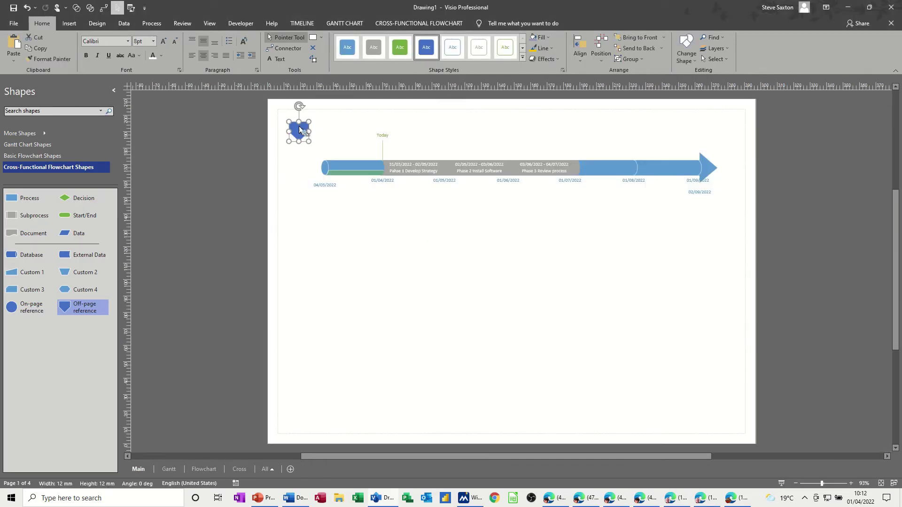
double_click(299, 127)
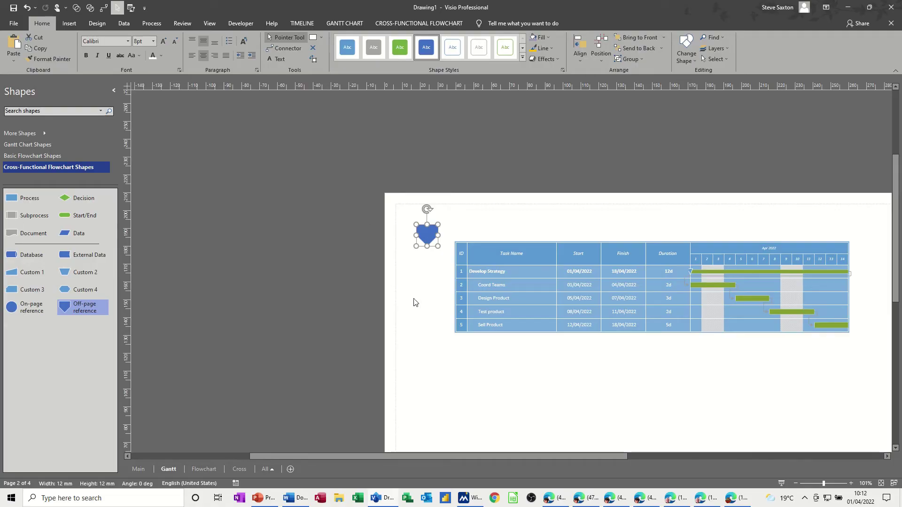
- Add an off-page reference at the Gantt page's bottom right linked to Flowchart, and test it
scroll(444, 368, "down", 5)
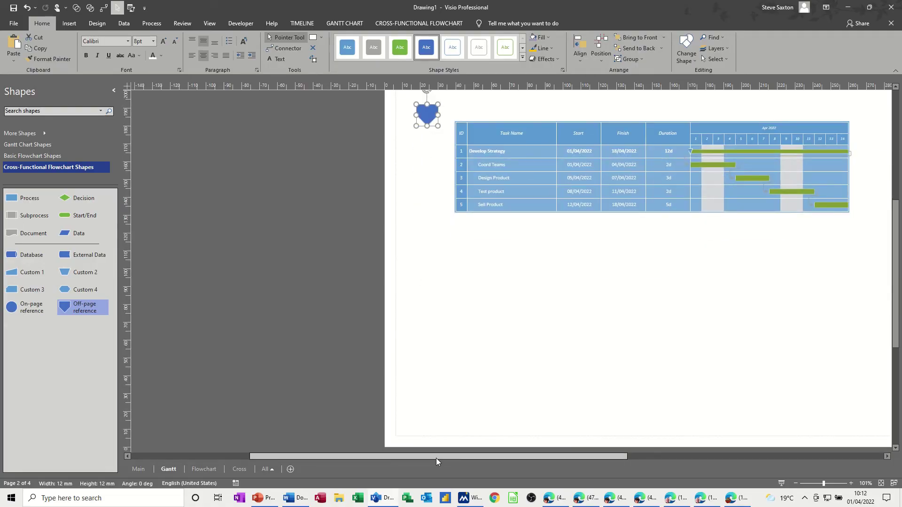
left_click_drag(436, 458, 506, 458)
scroll(459, 332, "down", 1)
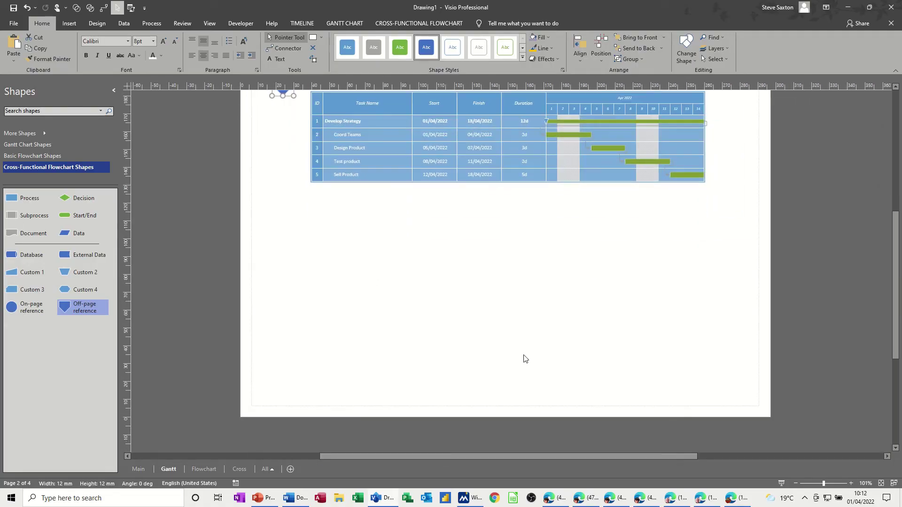
left_click(711, 395)
left_click_drag(66, 307, 723, 386)
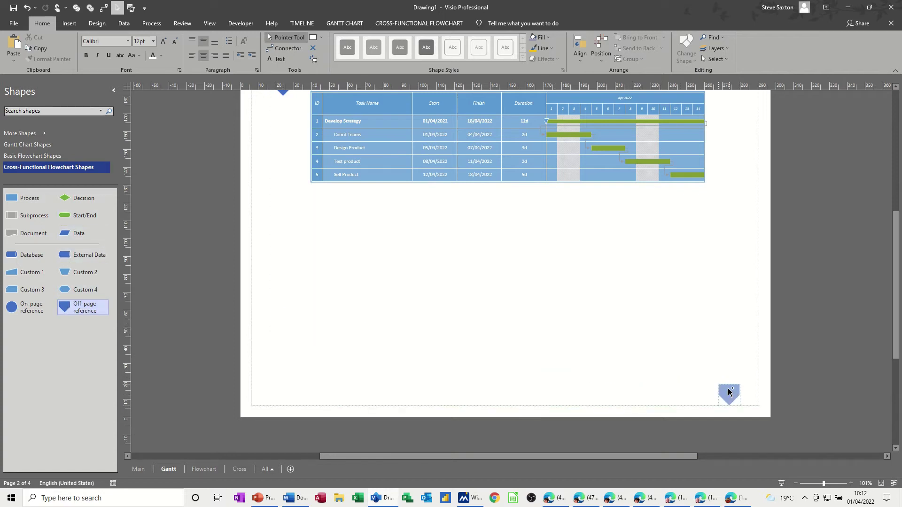
left_click(402, 229)
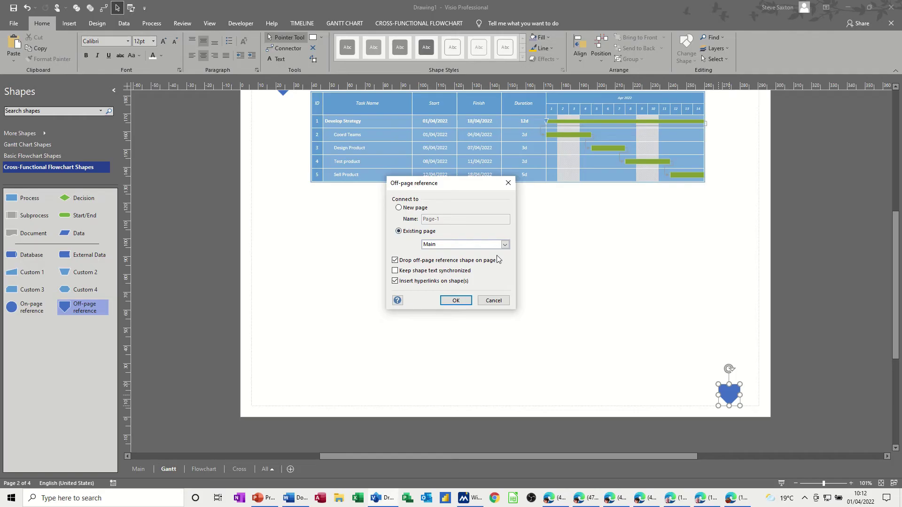
left_click(504, 245)
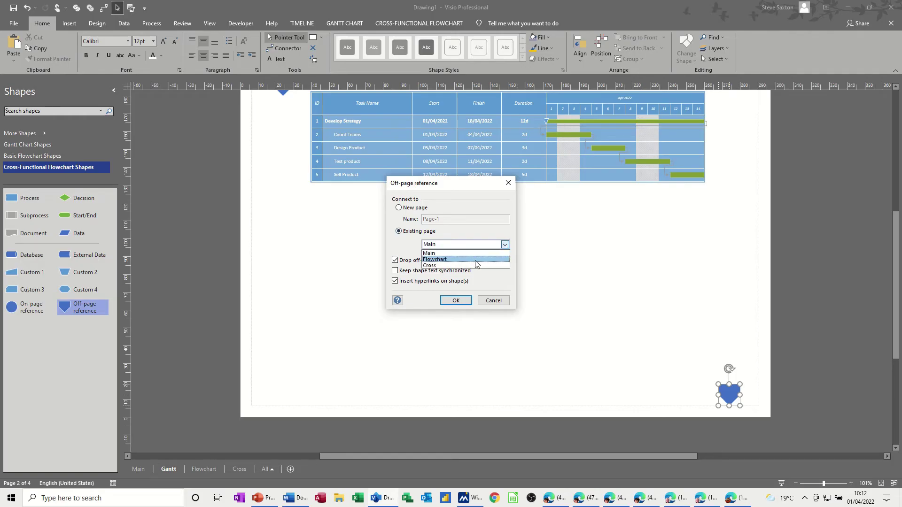
left_click(475, 260)
left_click(456, 301)
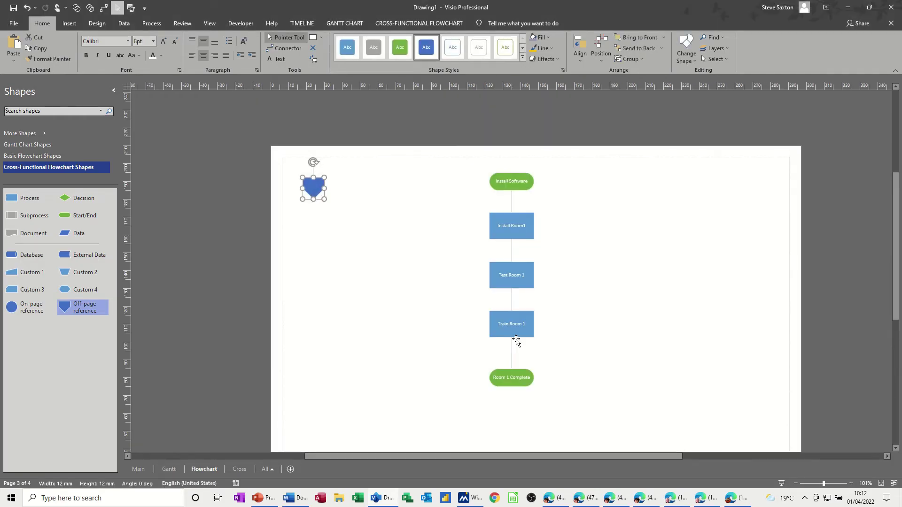
double_click(314, 189)
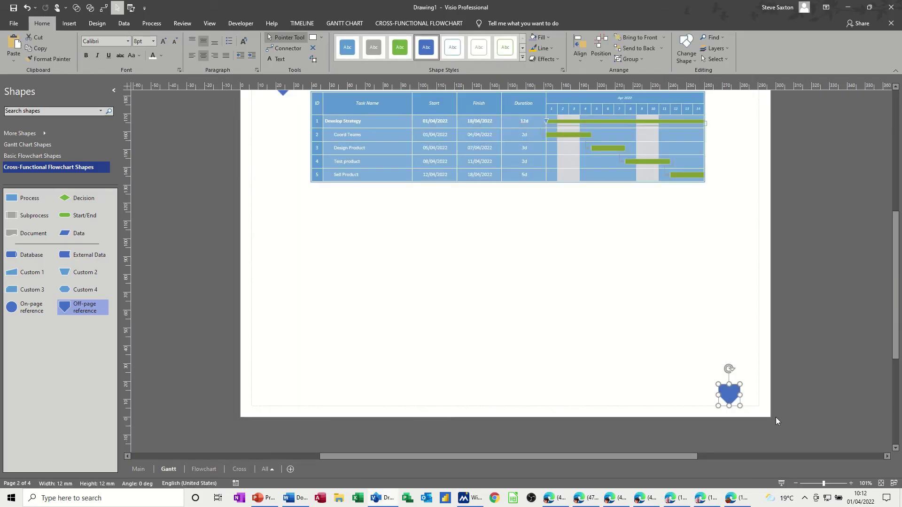
double_click(729, 396)
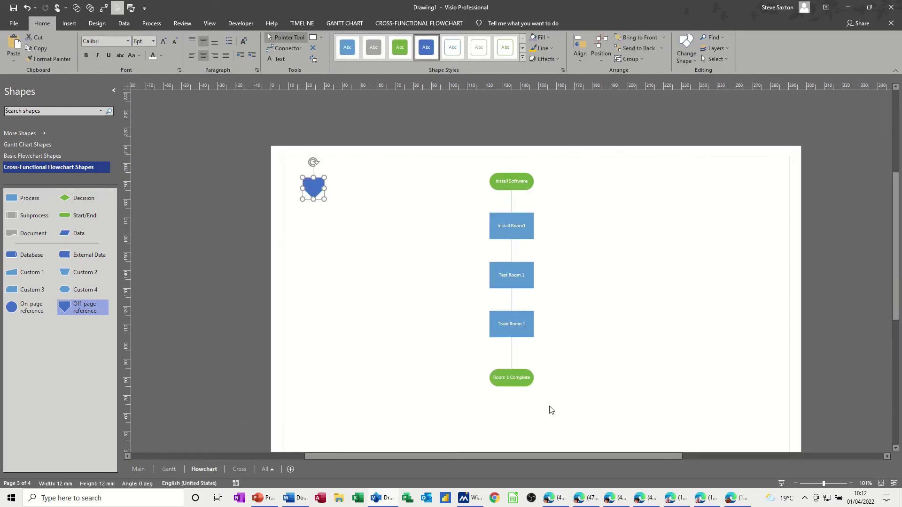
- Link a Flowchart page reference to Cross, place its partner below the swimlanes, test, then return to Main
left_click_drag(70, 308, 749, 426)
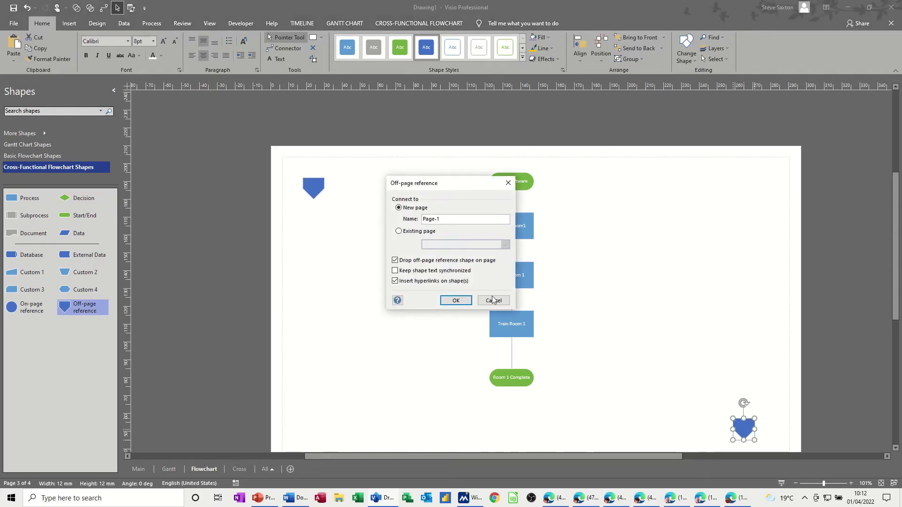
left_click(418, 232)
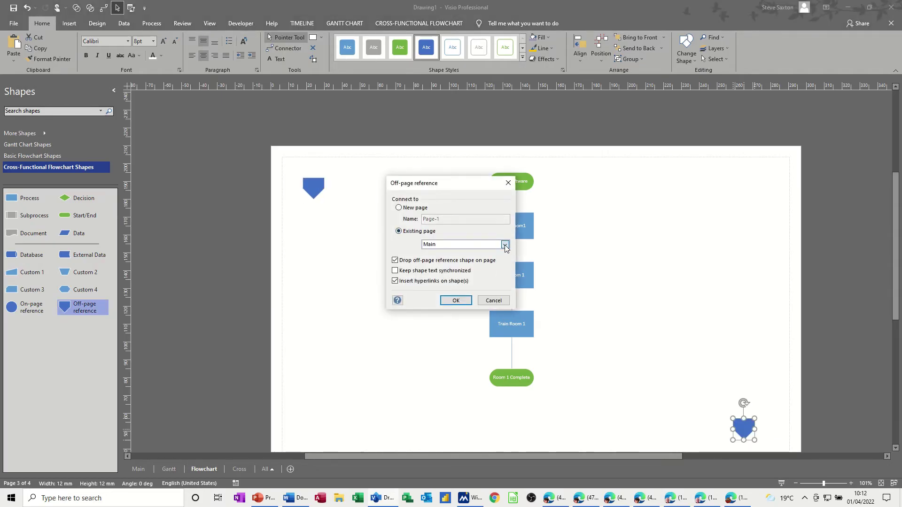
left_click(505, 245)
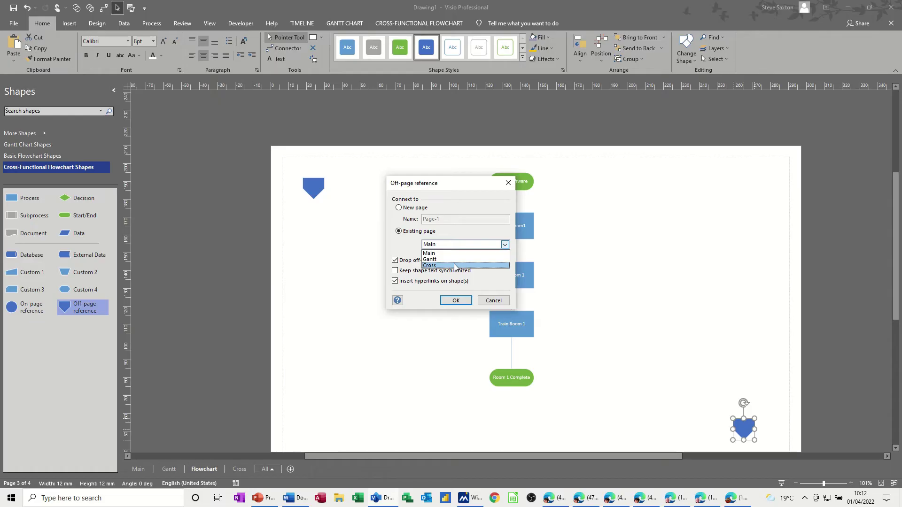
left_click(455, 266)
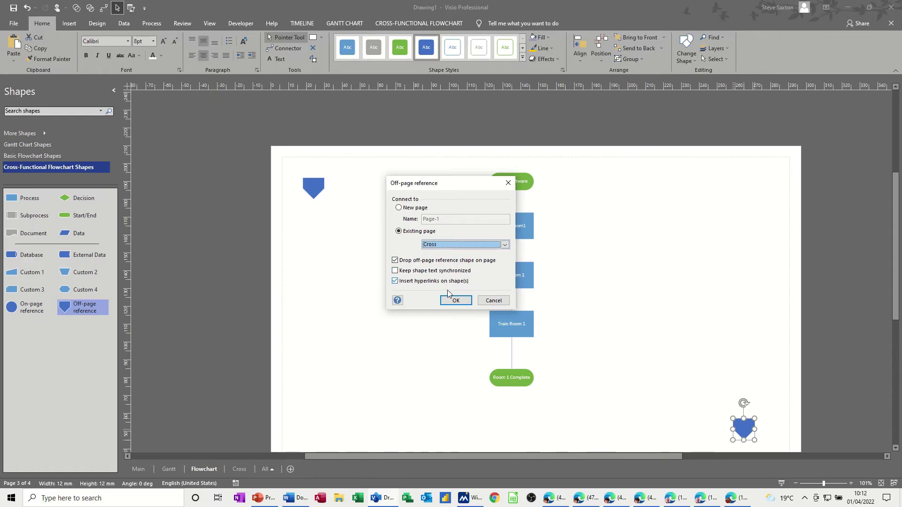
left_click(452, 301)
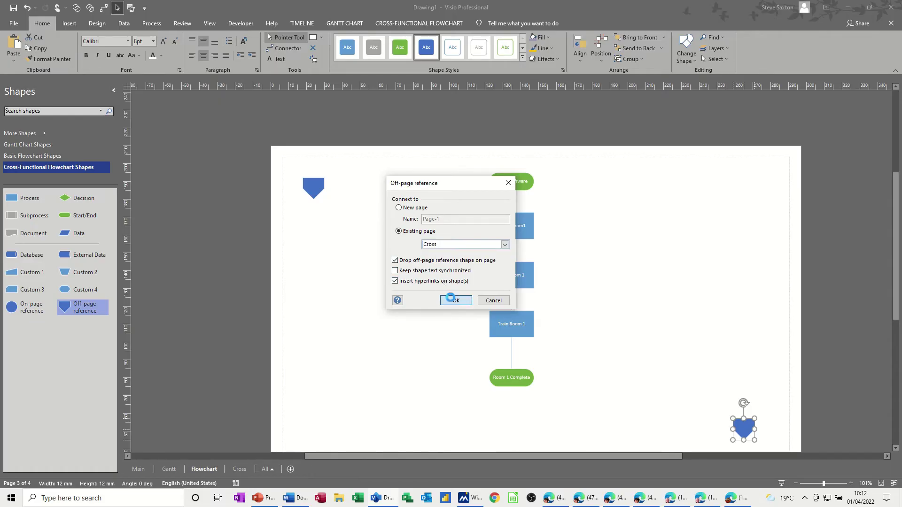
scroll(702, 402, "down", 1)
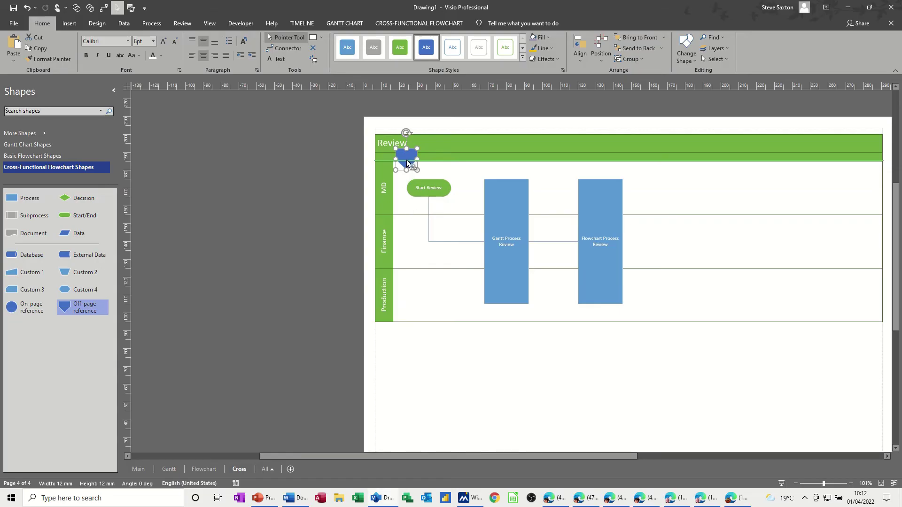
left_click_drag(407, 160, 393, 346)
double_click(393, 342)
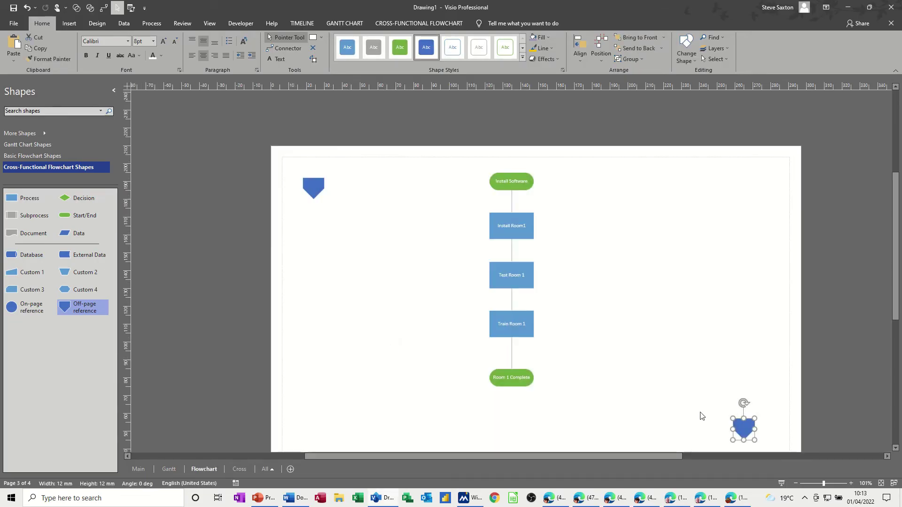
double_click(743, 428)
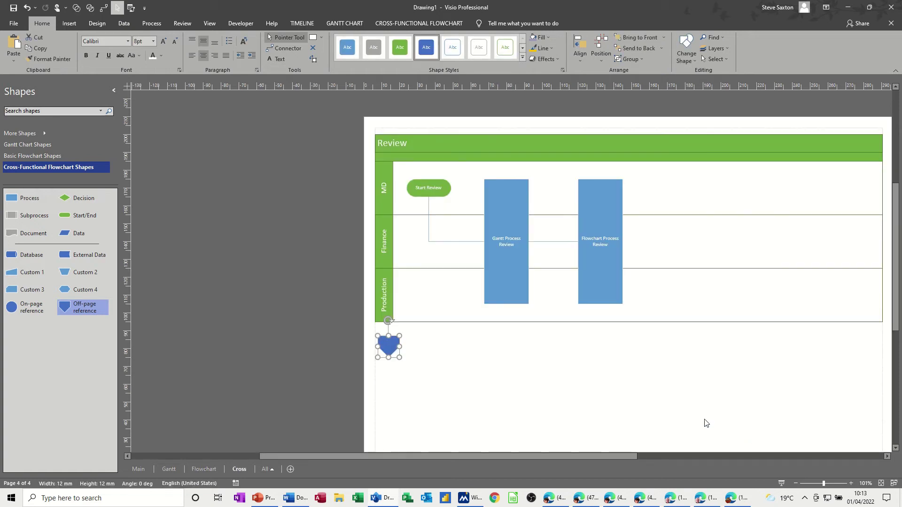
left_click(139, 469)
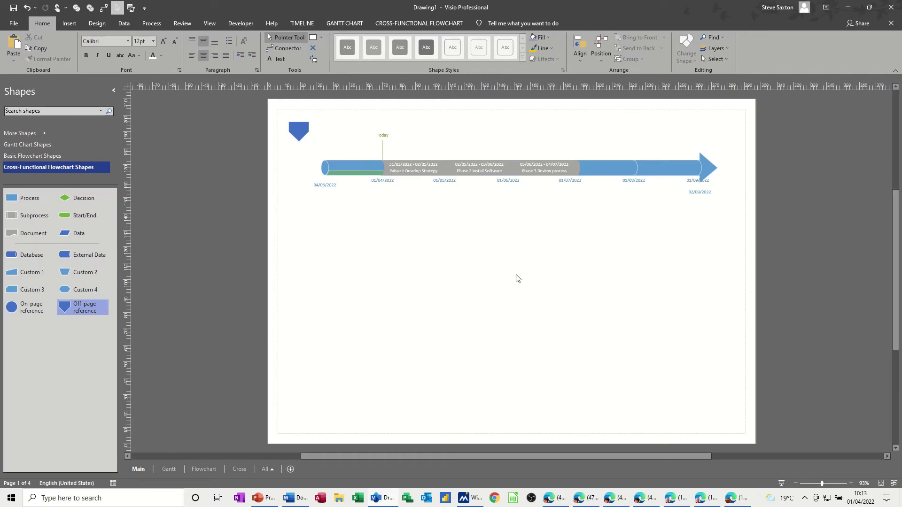
- Select Phase 1, then pick the Develop Strategy cell on the Gantt page and show the Developer tab
left_click(413, 173)
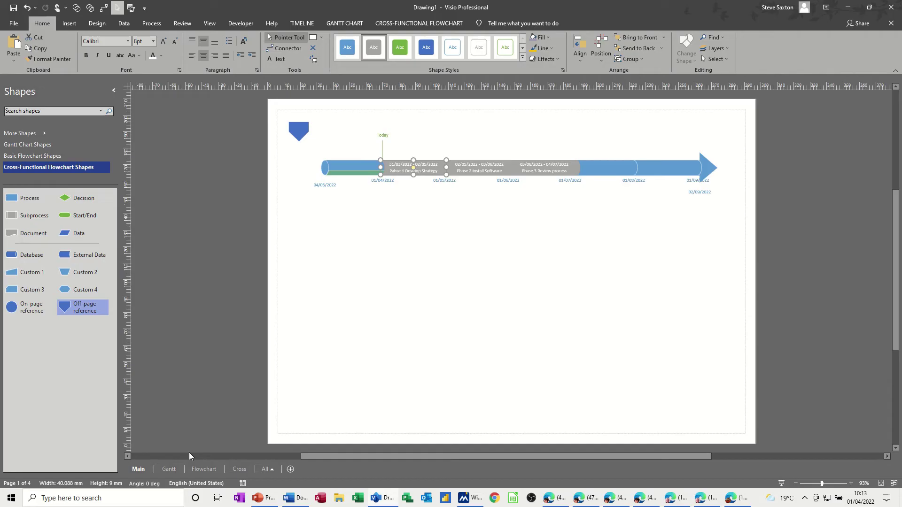
left_click(167, 471)
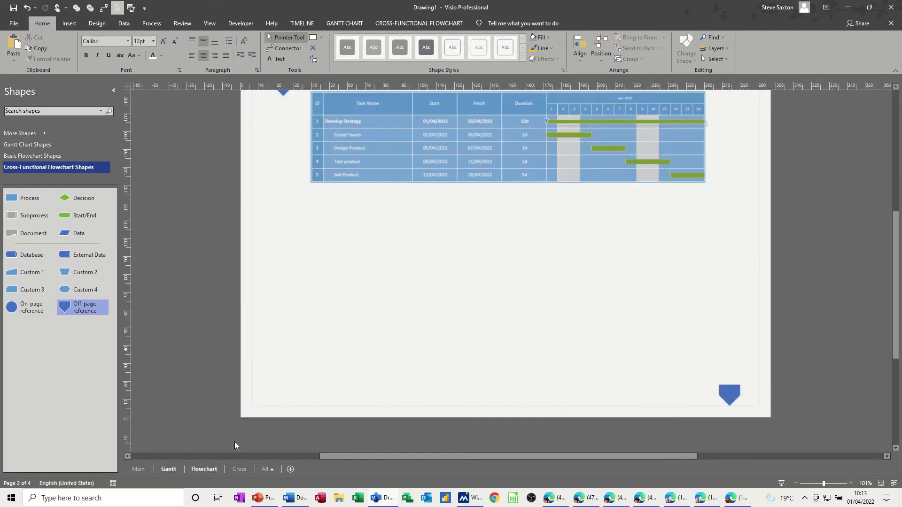
scroll(361, 211, "up", 3)
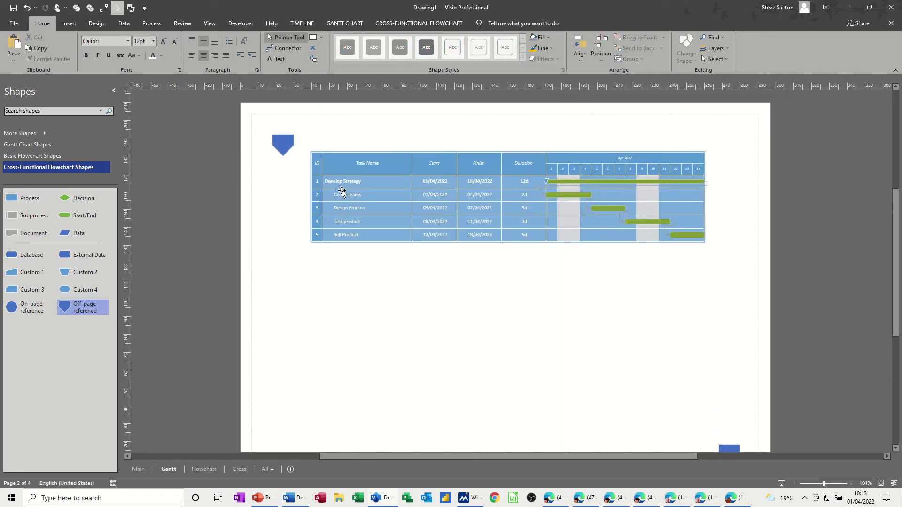
scroll(358, 186, "up", 3)
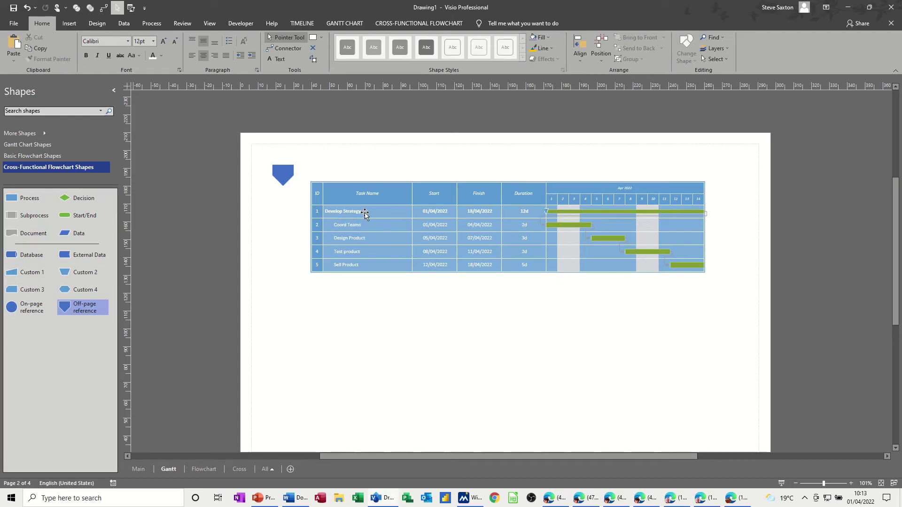
left_click(378, 212)
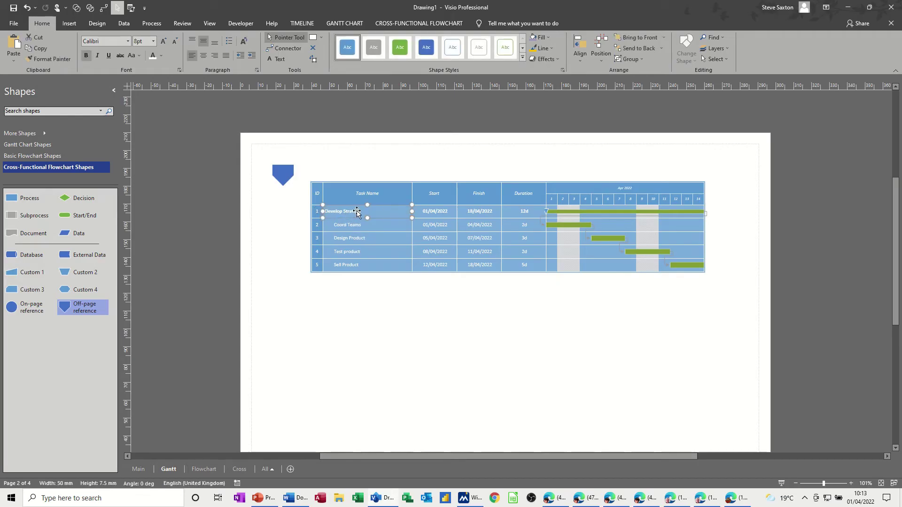
left_click(237, 23)
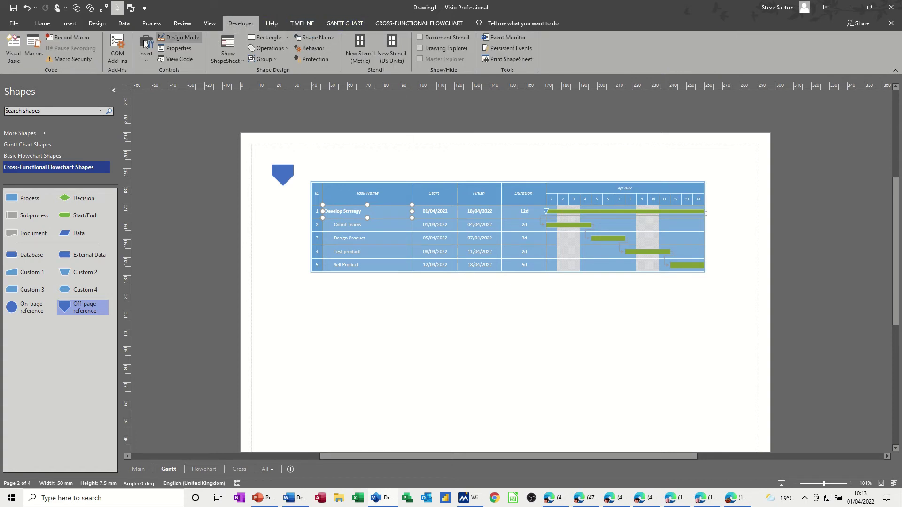
left_click(14, 23)
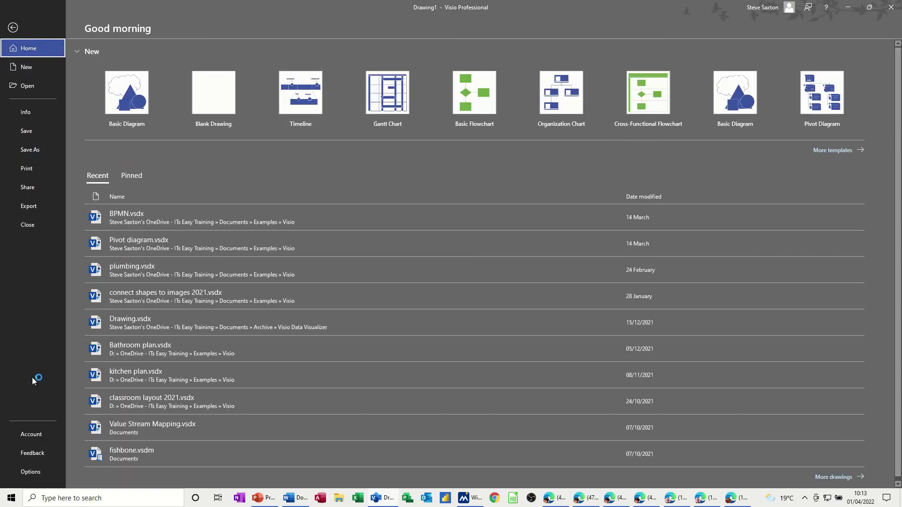
left_click(34, 471)
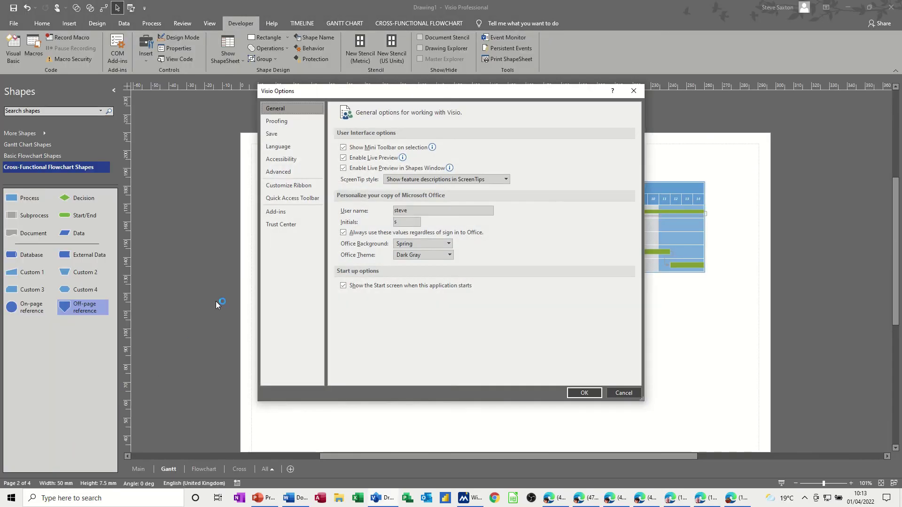
left_click(284, 188)
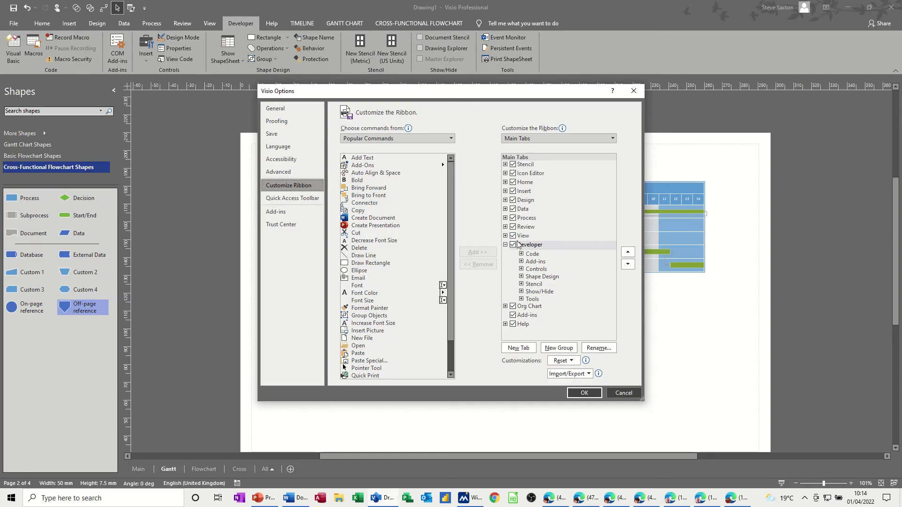
left_click(577, 393)
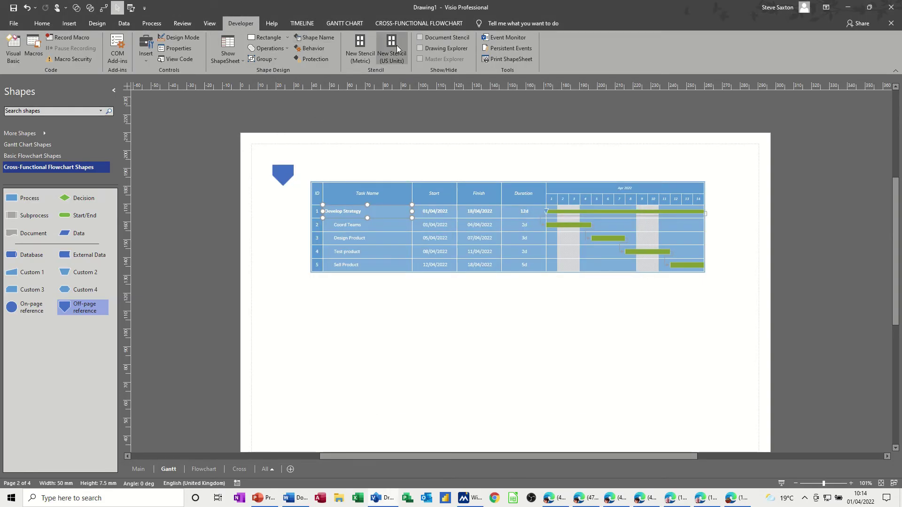
- Rename the Develop Strategy cell's shape from Text Entry.38 to gantt in Shape Name
left_click(317, 39)
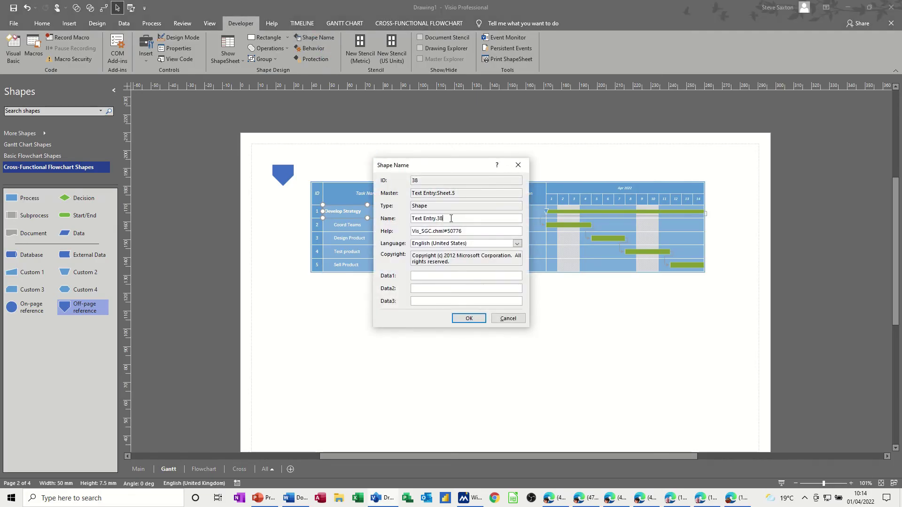
left_click_drag(459, 220, 420, 222)
type("gantt")
left_click(467, 319)
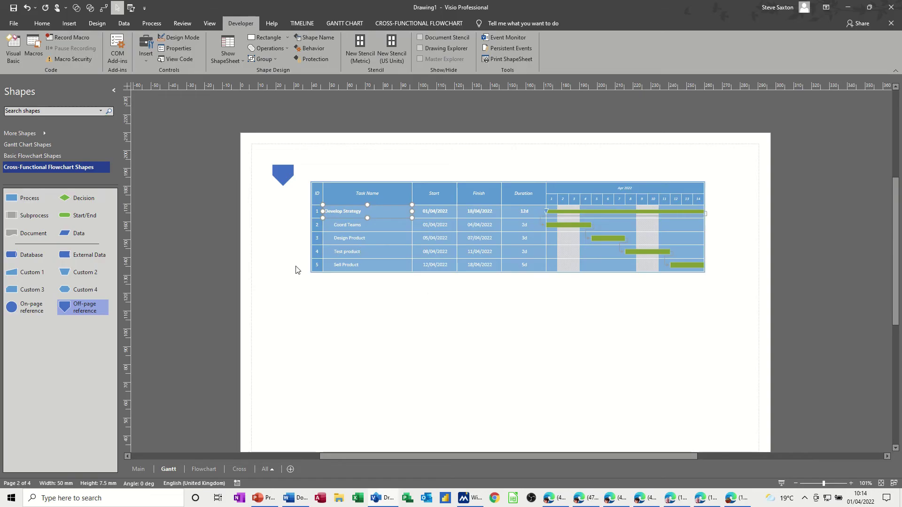
- On the Main page, start a hyperlink for the Phase 1 Develop Strategy block
left_click(138, 469)
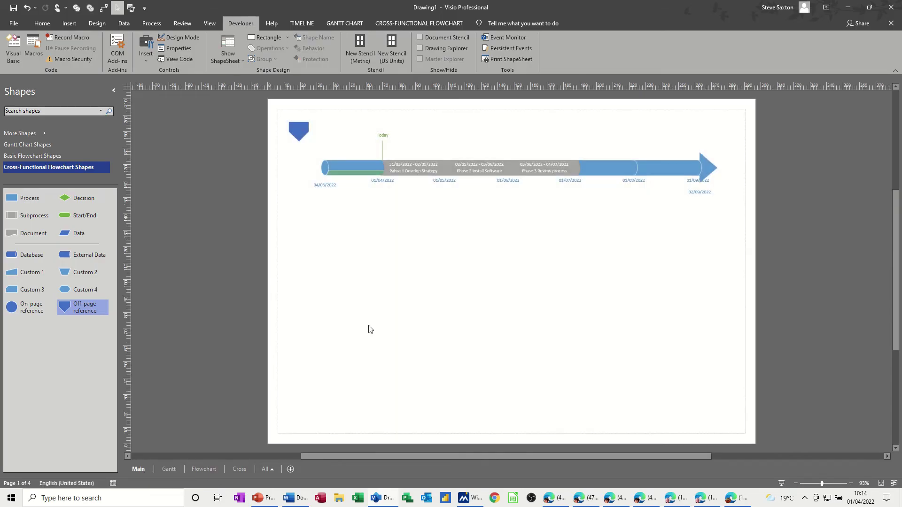
left_click(415, 173)
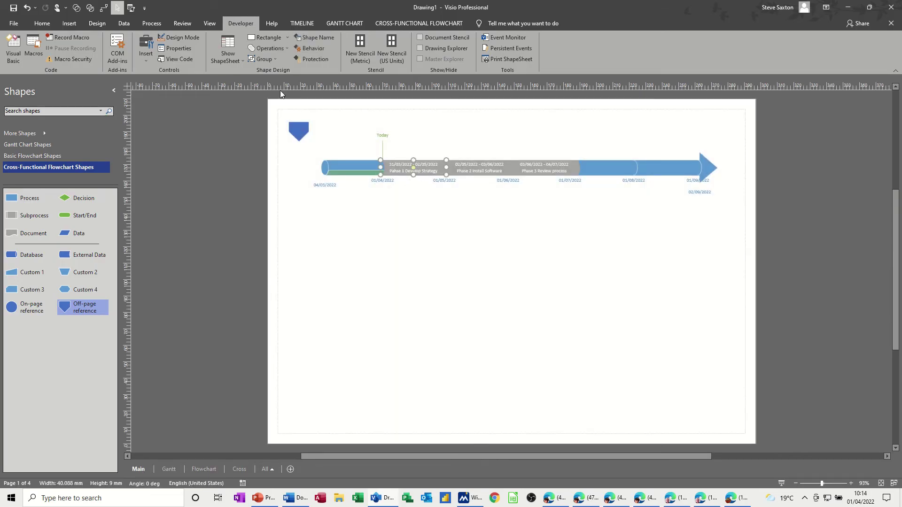
left_click(69, 23)
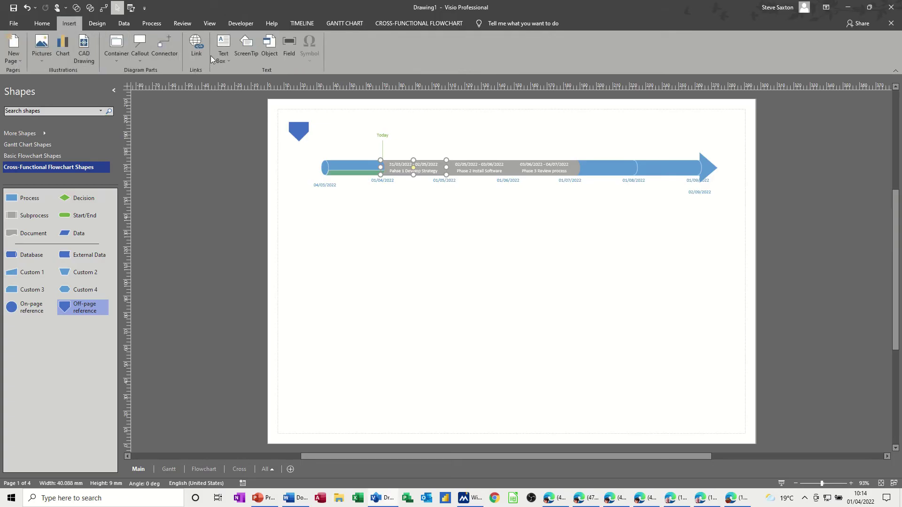
left_click(191, 42)
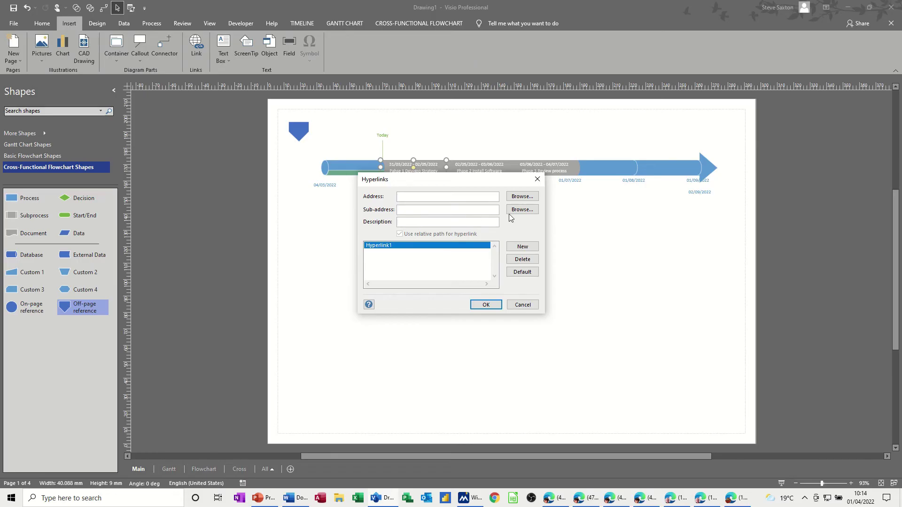
- Target the link at the gantt shape on the Gantt page with 150% zoom
left_click(400, 210)
left_click(521, 210)
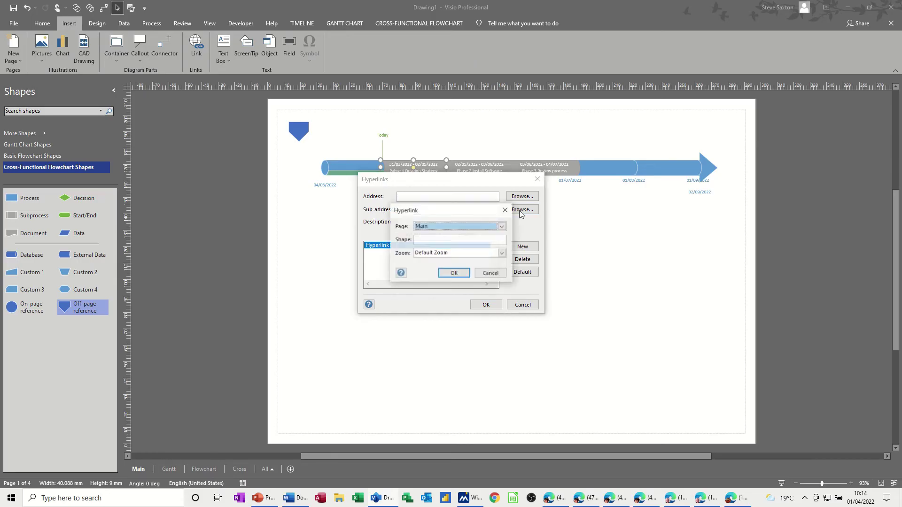
left_click(502, 227)
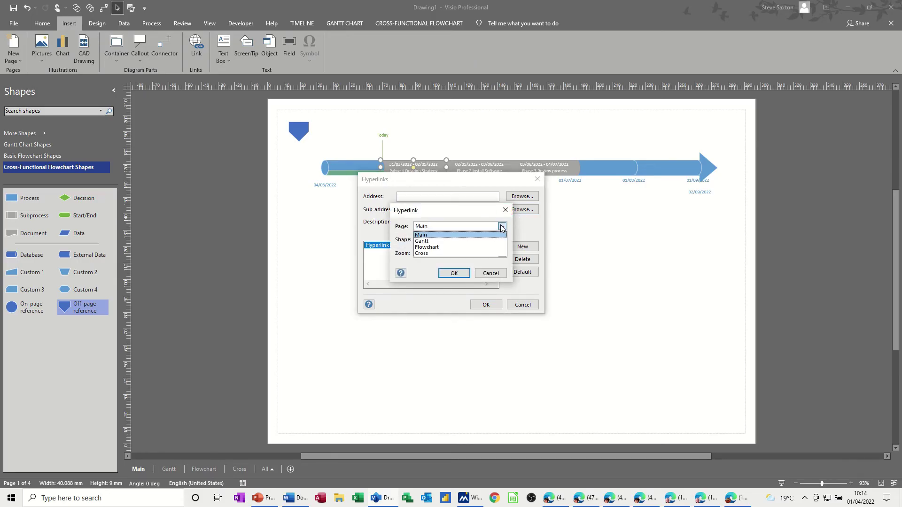
left_click(467, 241)
left_click(453, 239)
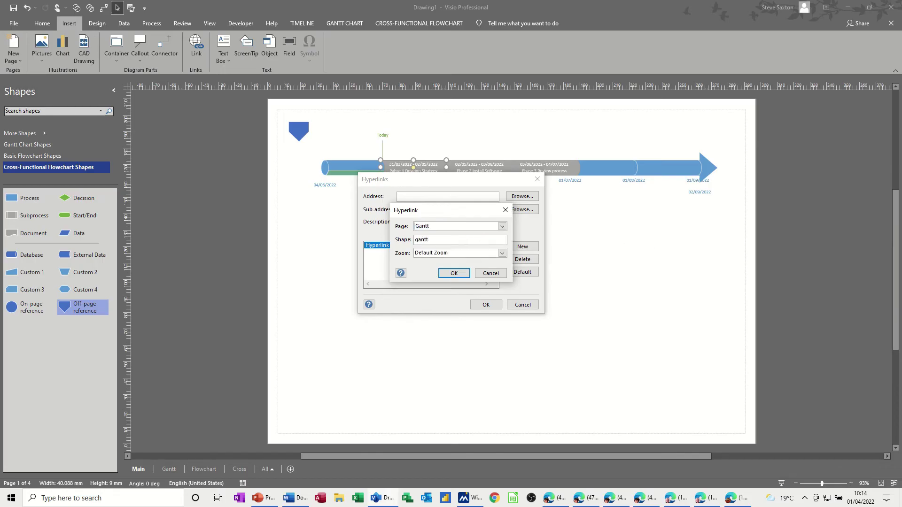
left_click(502, 253)
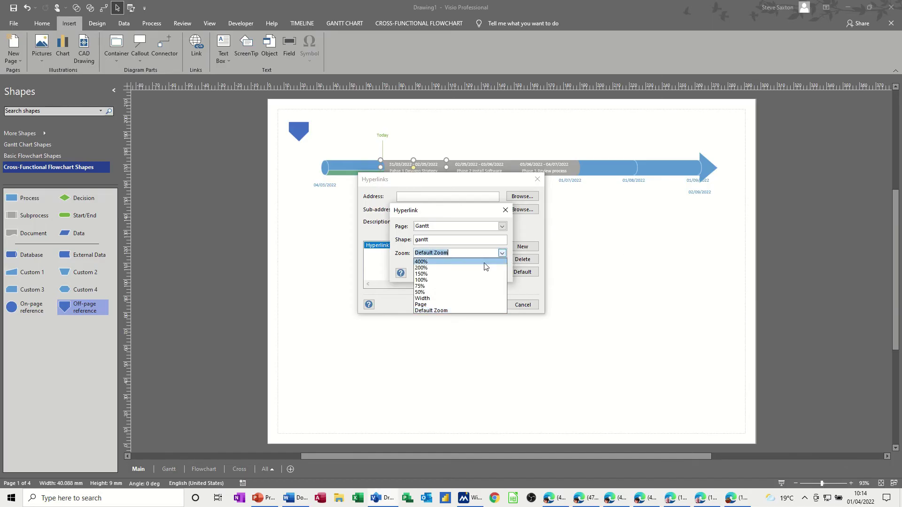
left_click(456, 274)
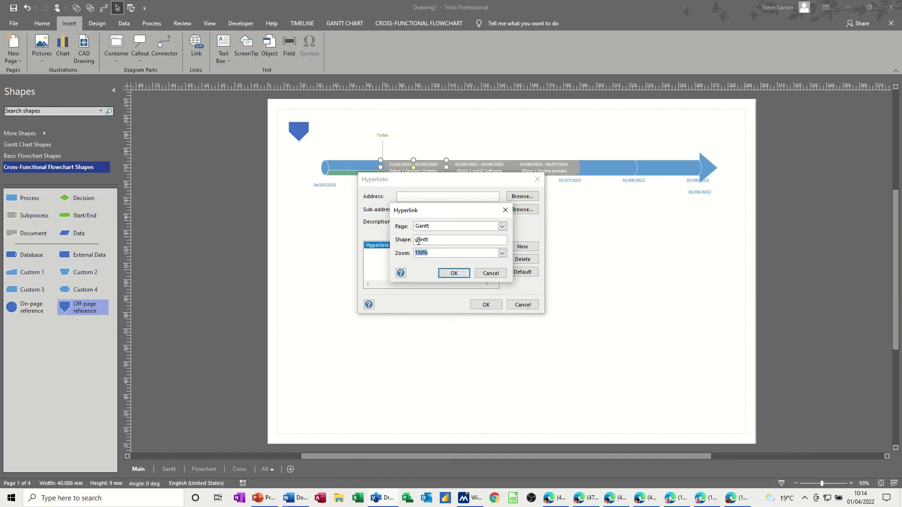
left_click(451, 274)
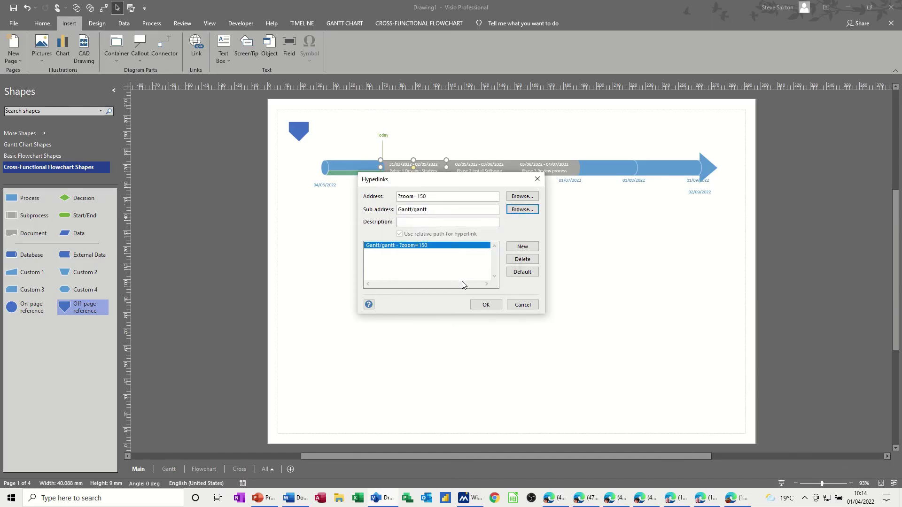
left_click(484, 305)
left_click(415, 232)
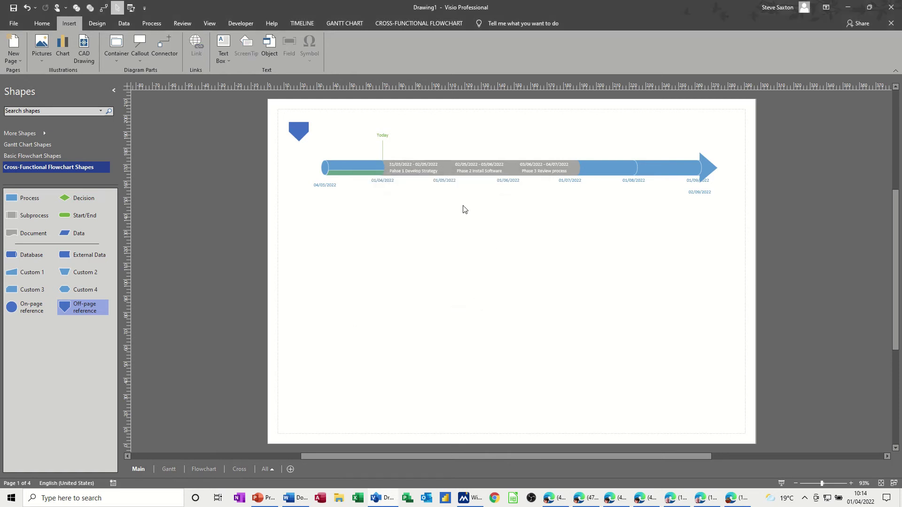
- Follow the Phase 1 link to confirm it opens the Gantt page, then return to Main
left_click(415, 170, "ctrl")
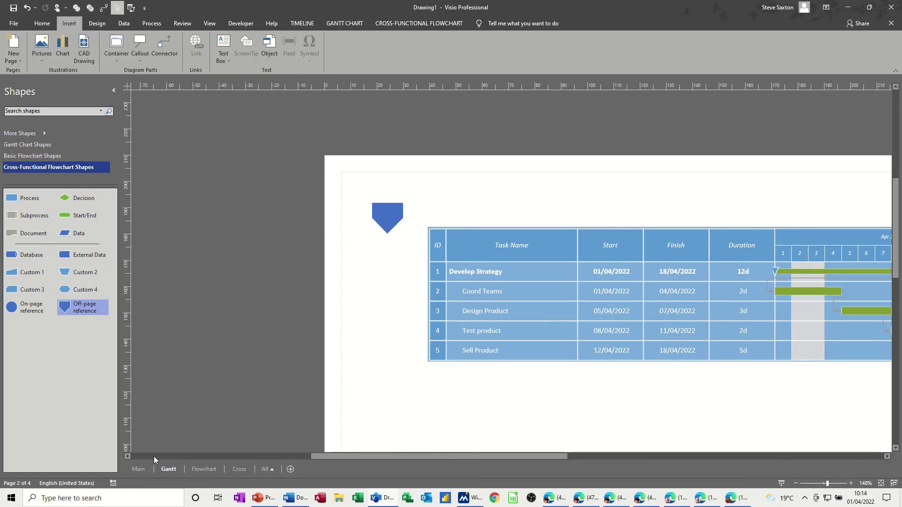
left_click(137, 470)
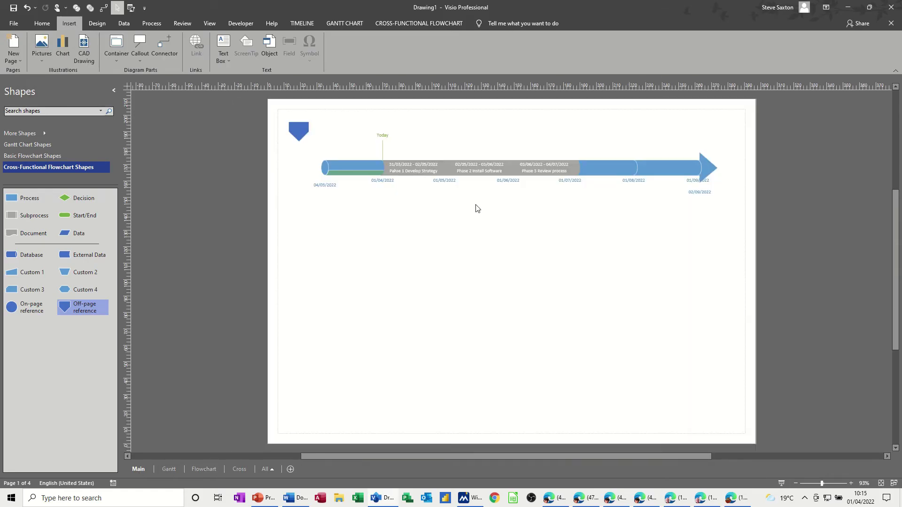
left_click(479, 171)
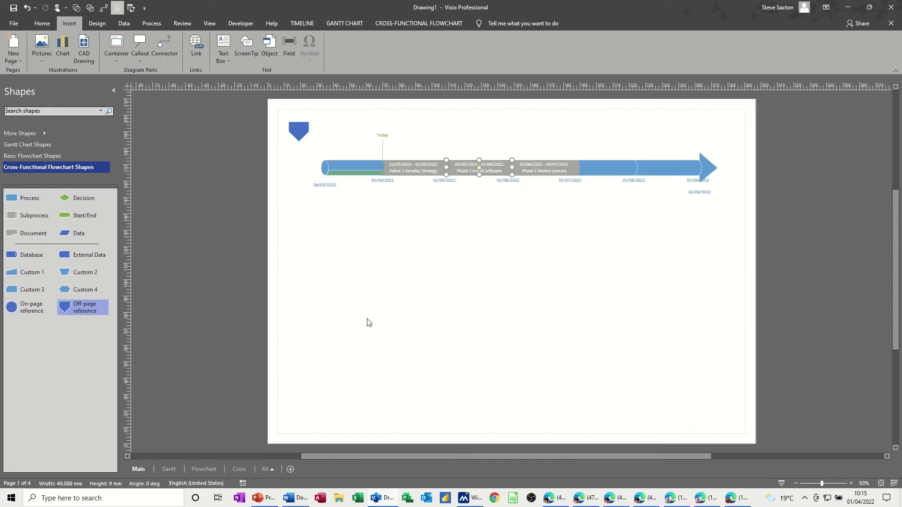
- Rename the Flowchart page's Install Software oval from Start/End to software
left_click(194, 470)
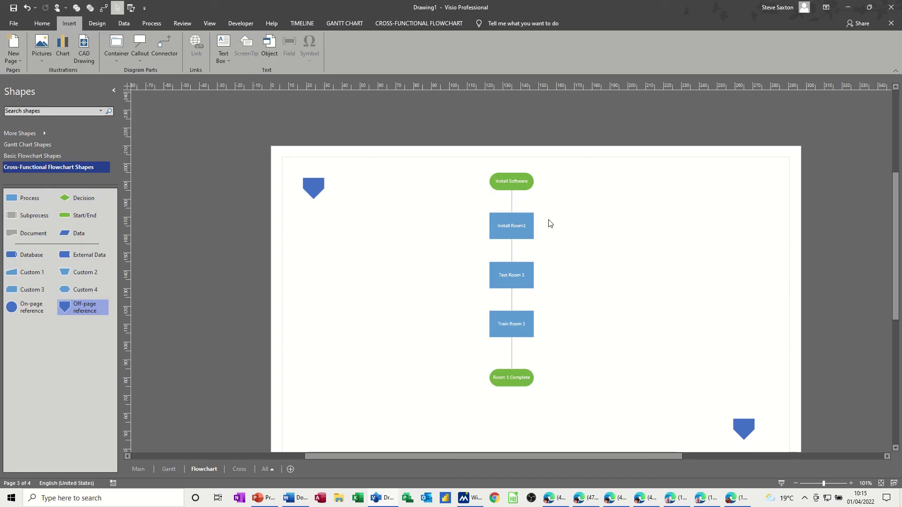
left_click(521, 185)
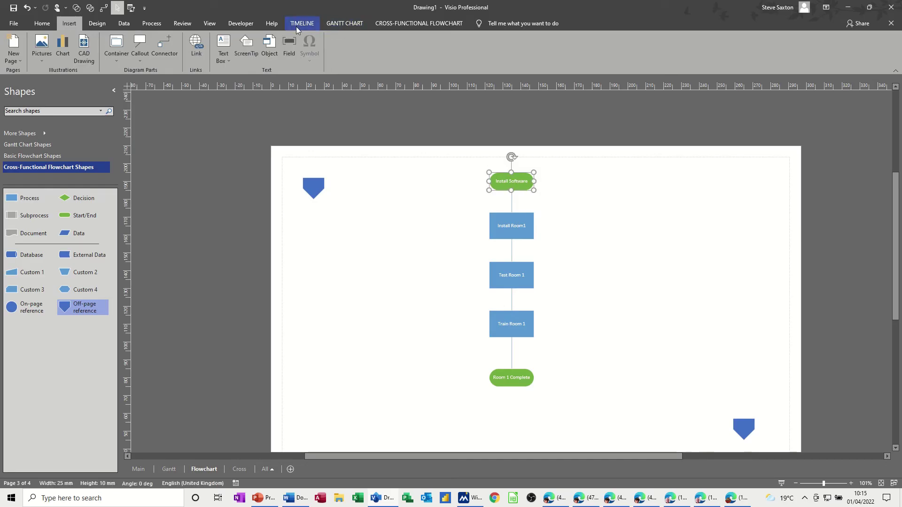
left_click(244, 27)
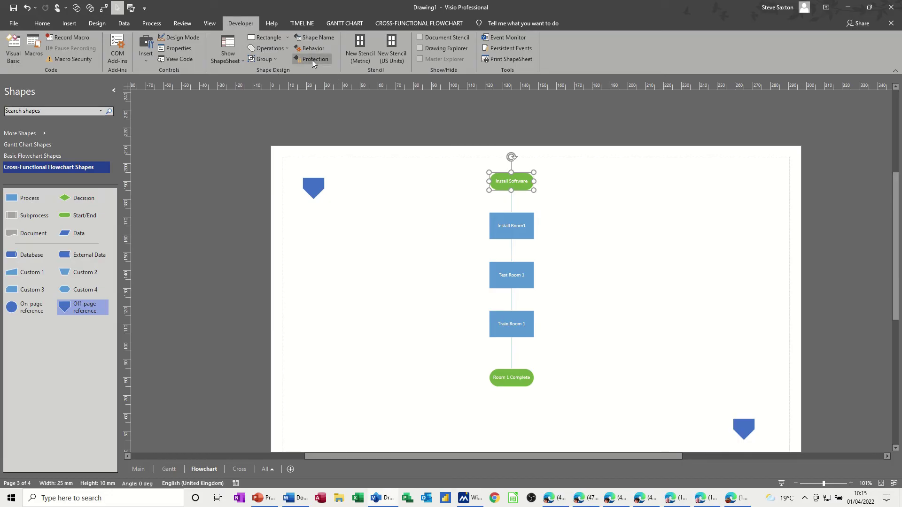
left_click(314, 38)
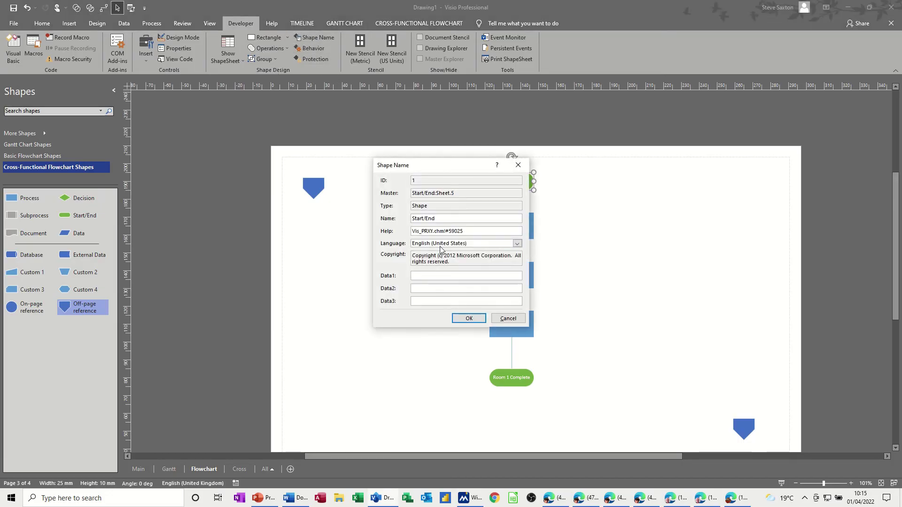
left_click_drag(449, 166, 632, 197)
left_click_drag(631, 249, 592, 251)
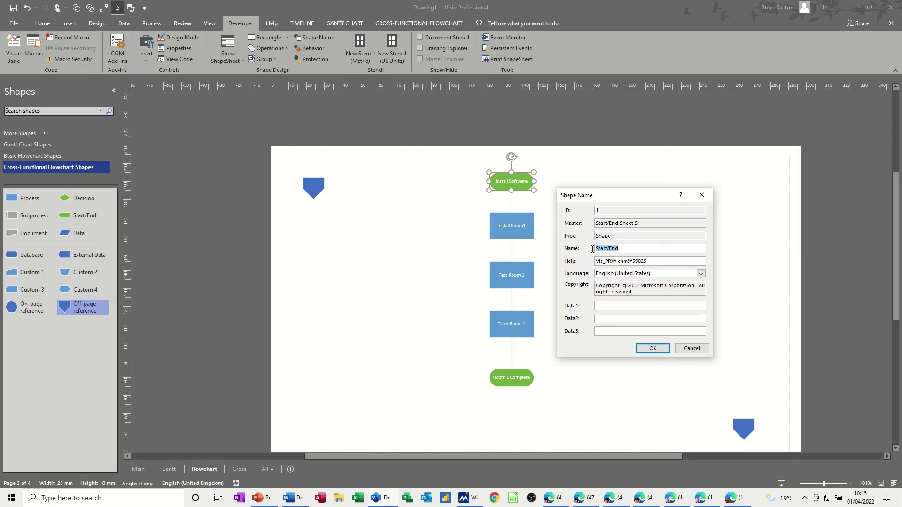
type("software")
left_click(652, 349)
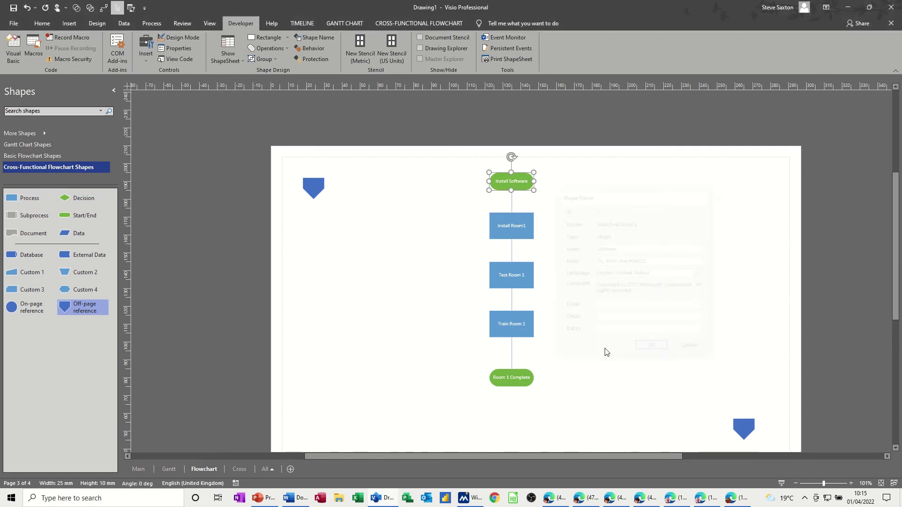
- On the Main page, start a hyperlink for the Phase 2 Install Software block
left_click(139, 470)
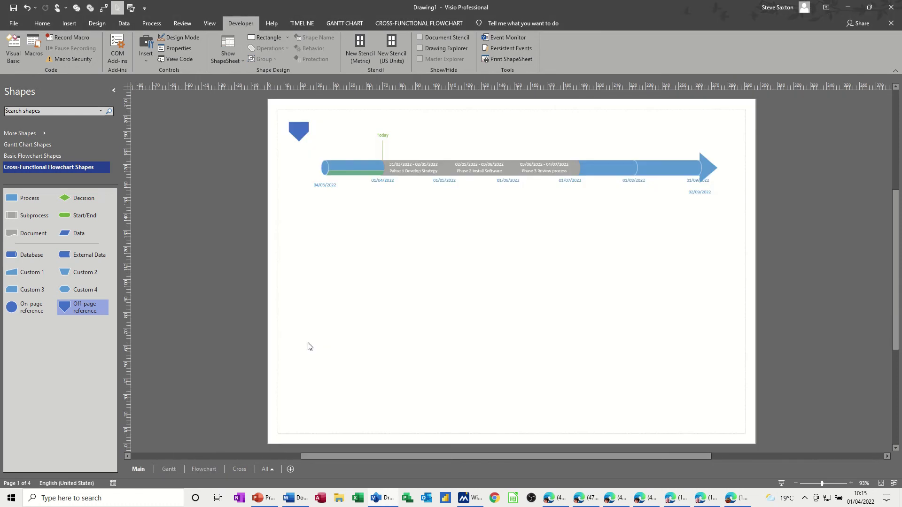
left_click(471, 166)
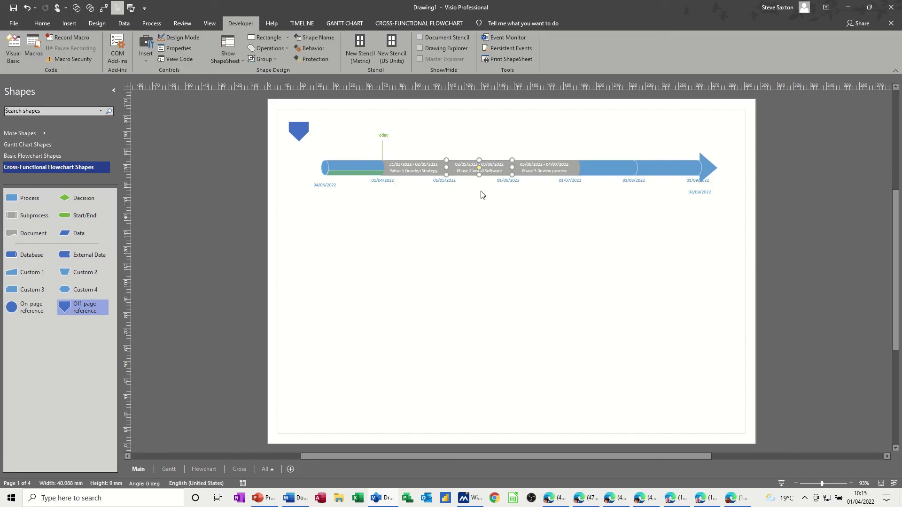
left_click(69, 24)
left_click(190, 47)
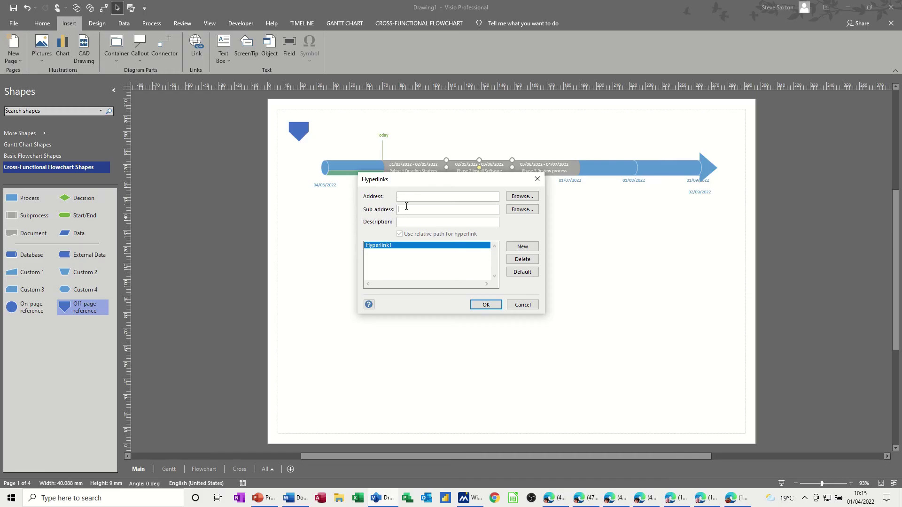
- Target the link at the software shape on the Flowchart page at 150% zoom, then test it
left_click(509, 208)
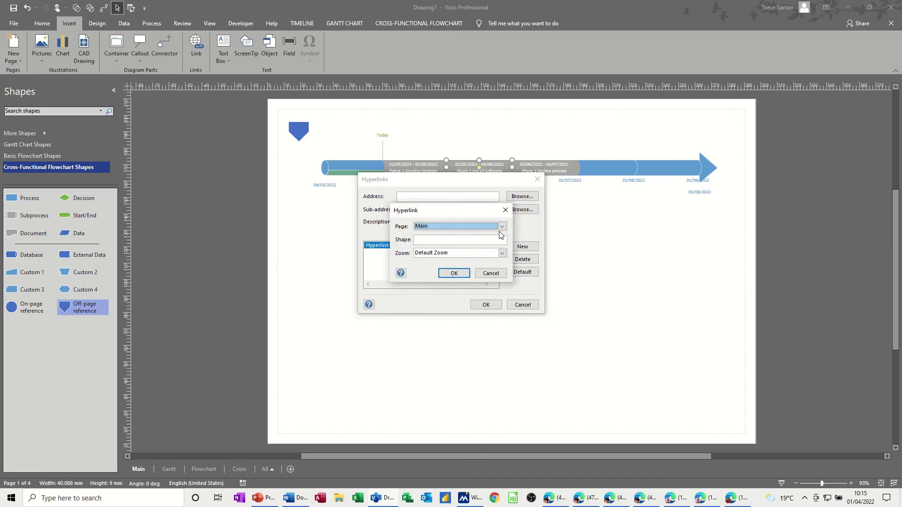
left_click(502, 227)
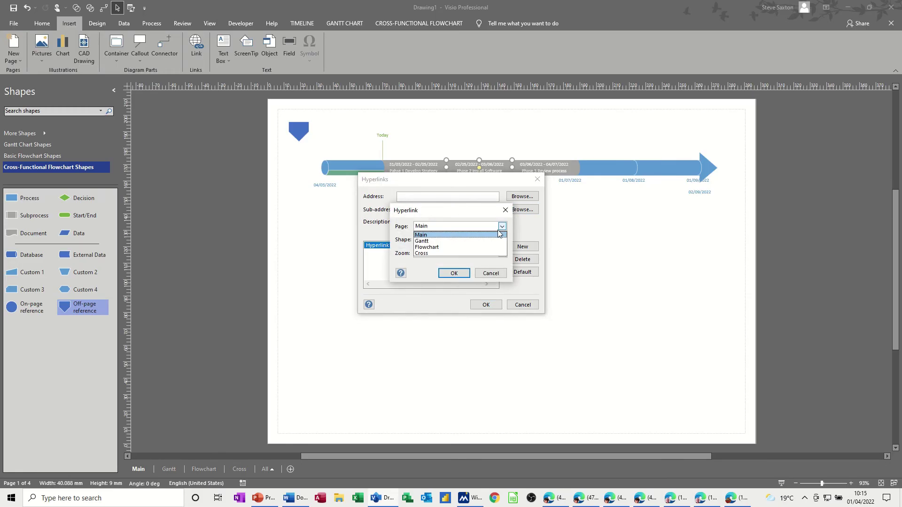
left_click(461, 246)
left_click(456, 240)
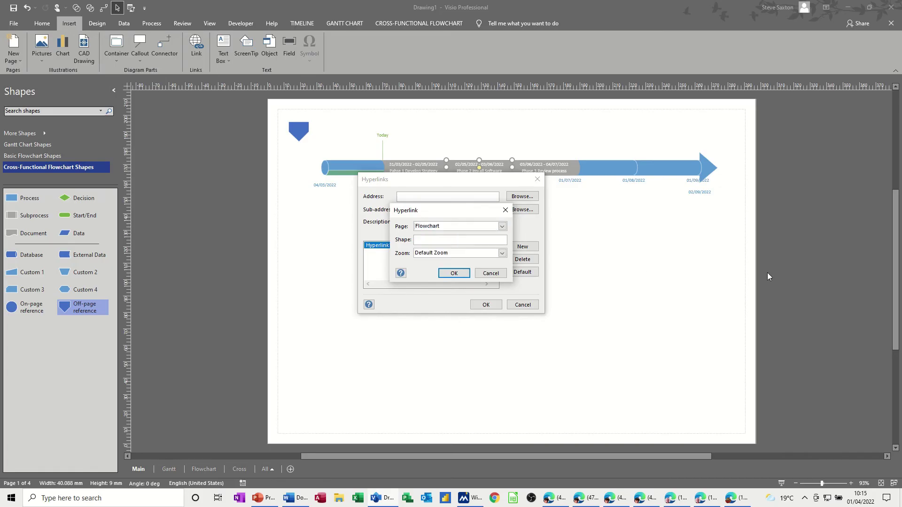
left_click(502, 253)
left_click(452, 274)
left_click(450, 277)
left_click(484, 306)
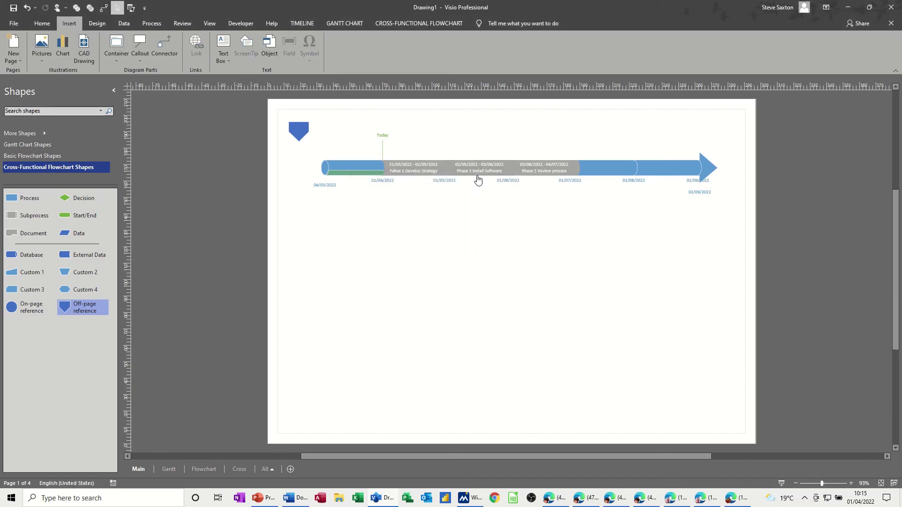
key("ctrl+Page_Down")
key("ctrl+Page_Down")
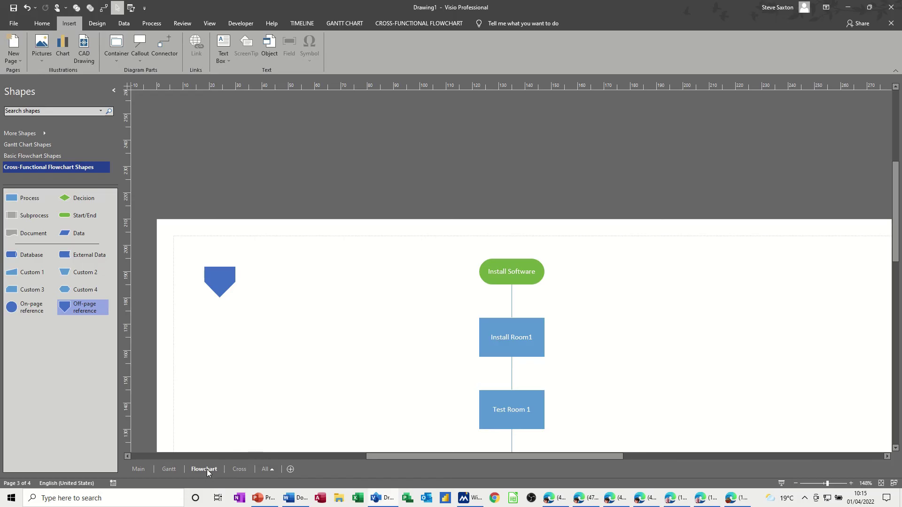
left_click(239, 469)
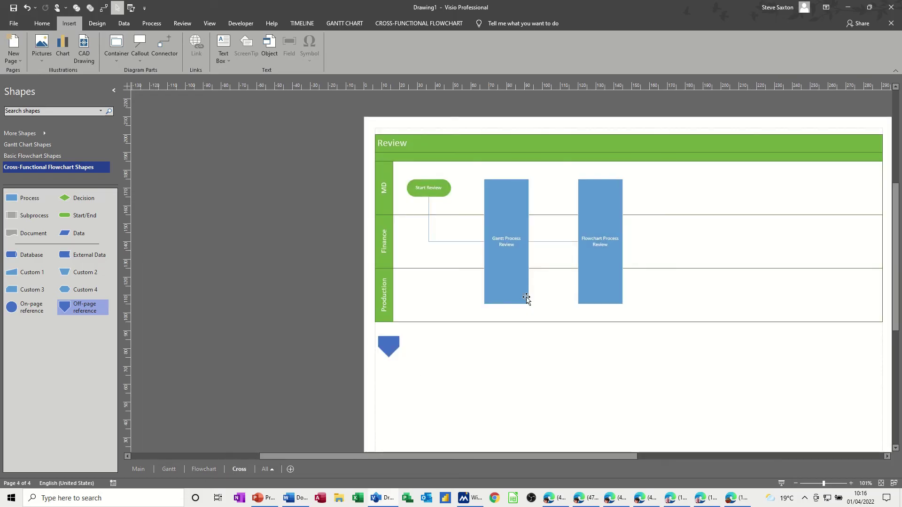
- Rename the Cross page's Start Review oval from Start/End to Review
left_click(442, 190)
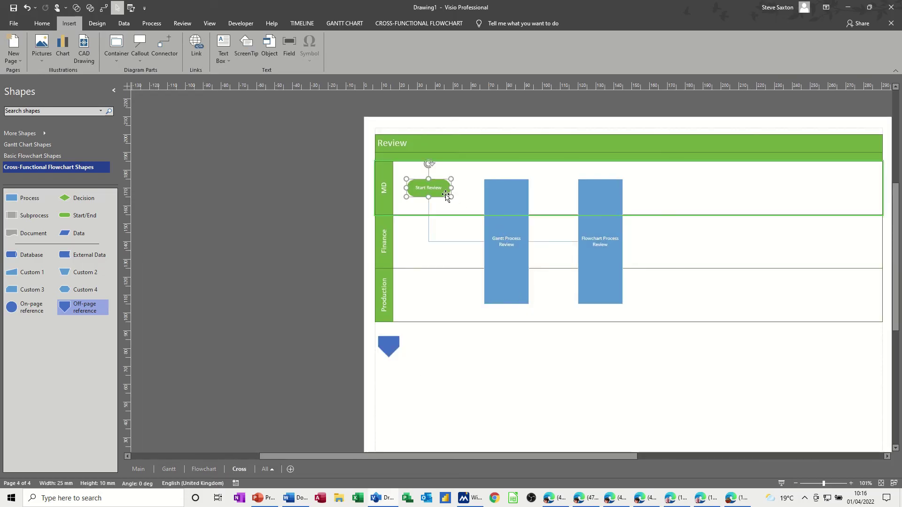
left_click(241, 24)
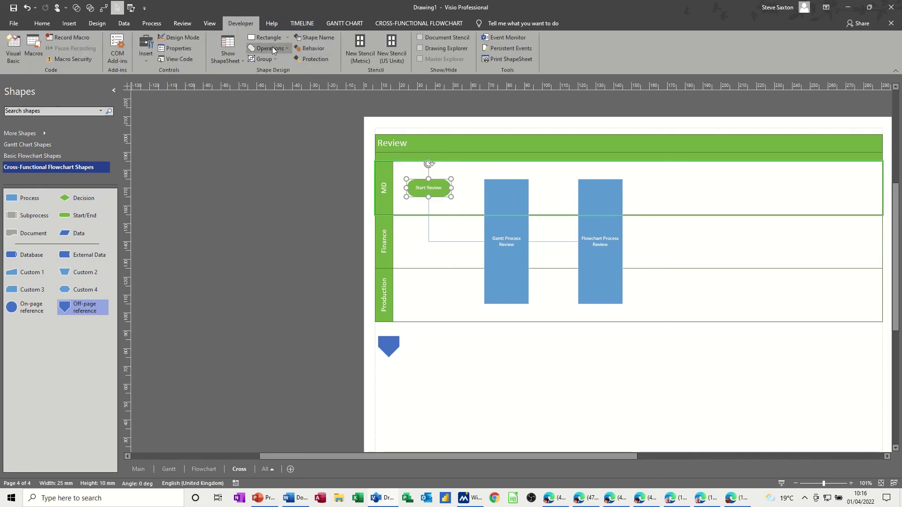
left_click(309, 39)
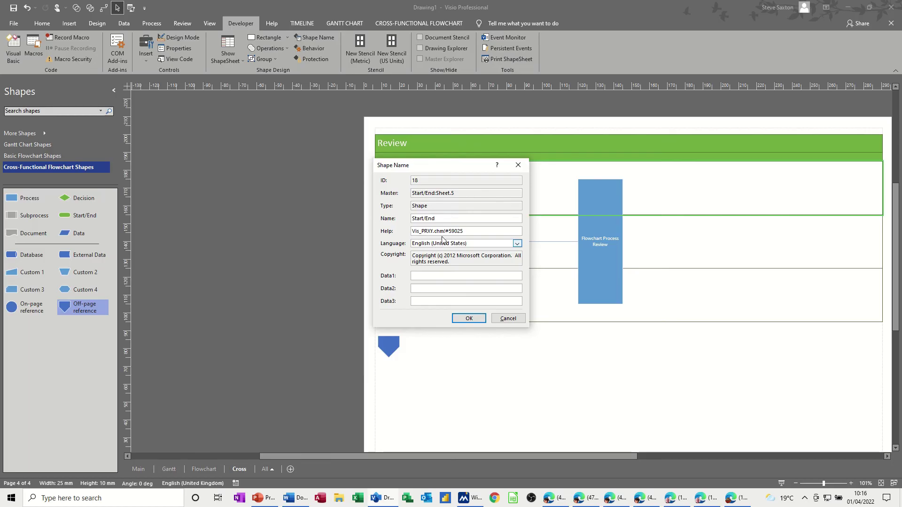
left_click_drag(447, 222, 401, 219)
type("Review")
left_click(469, 318)
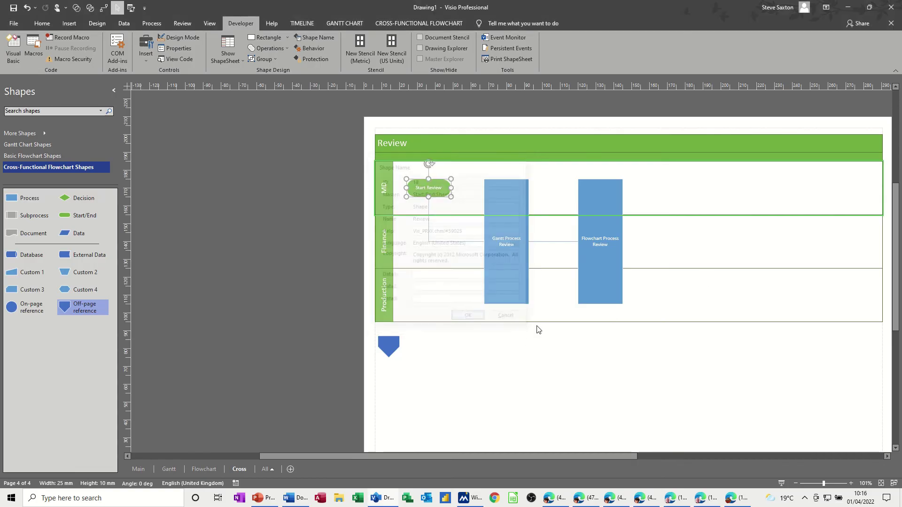
- On the Main page, start a hyperlink for the Phase 3 Review block
left_click(138, 469)
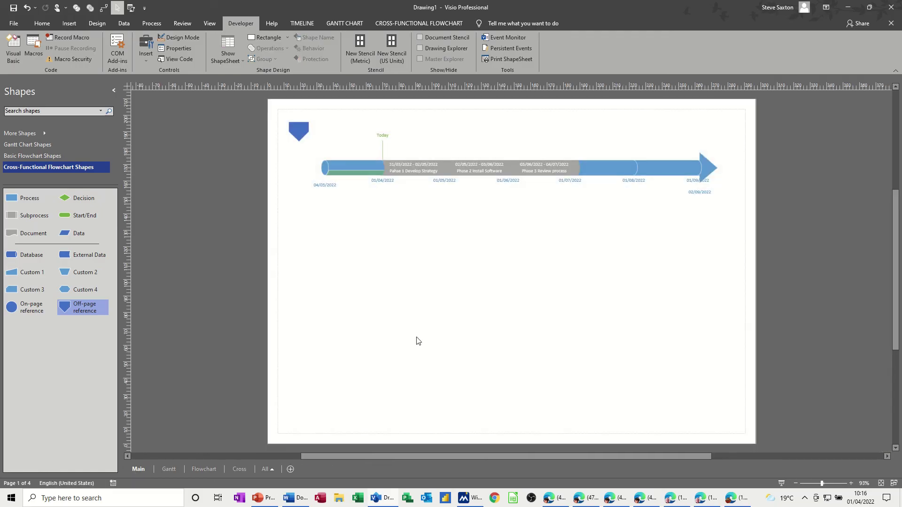
left_click(555, 172)
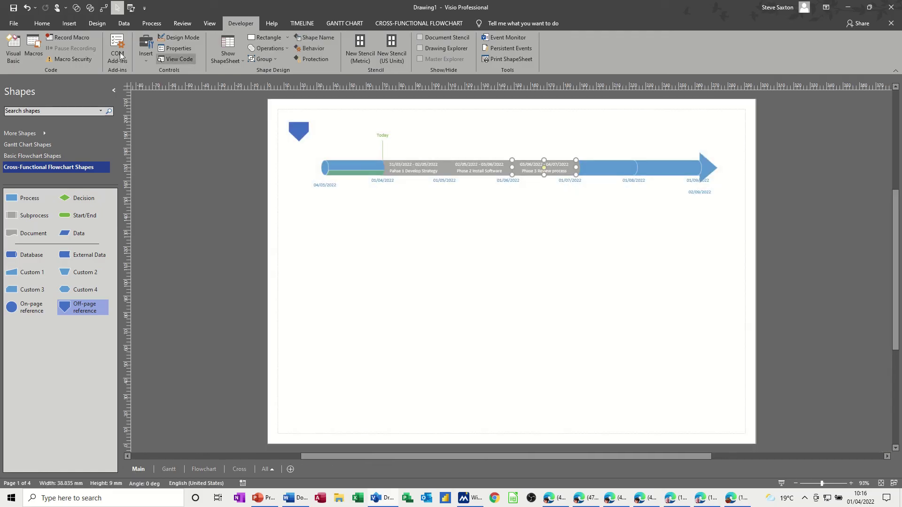
left_click(70, 25)
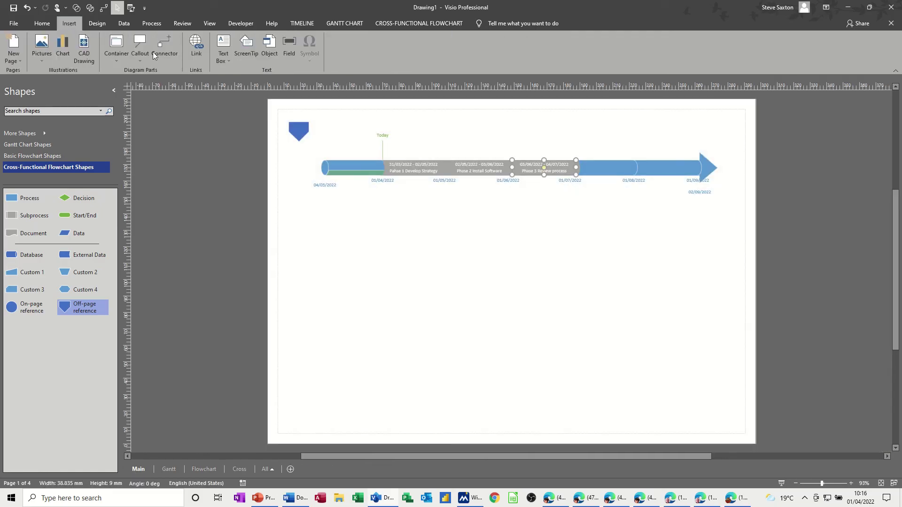
left_click(199, 45)
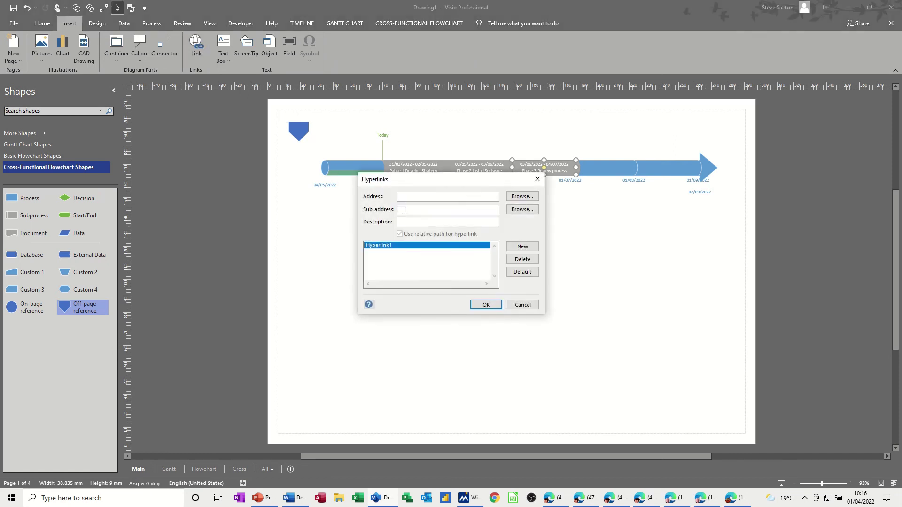
- Target the link at the Review shape on the Cross page with 200% zoom
left_click(517, 210)
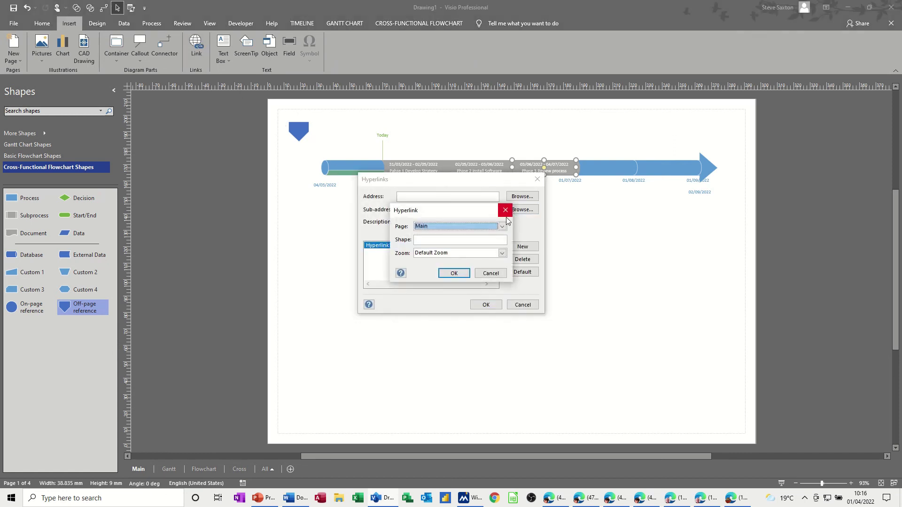
left_click(494, 231)
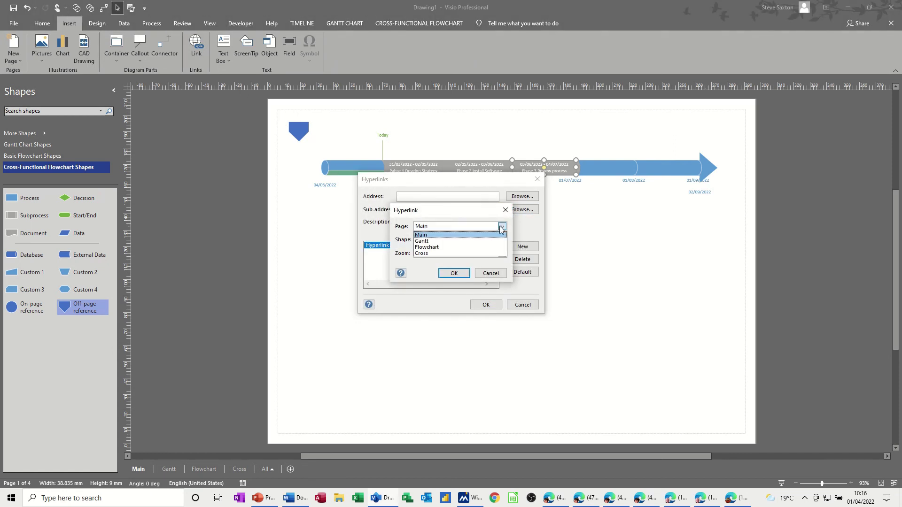
left_click(452, 253)
left_click(461, 239)
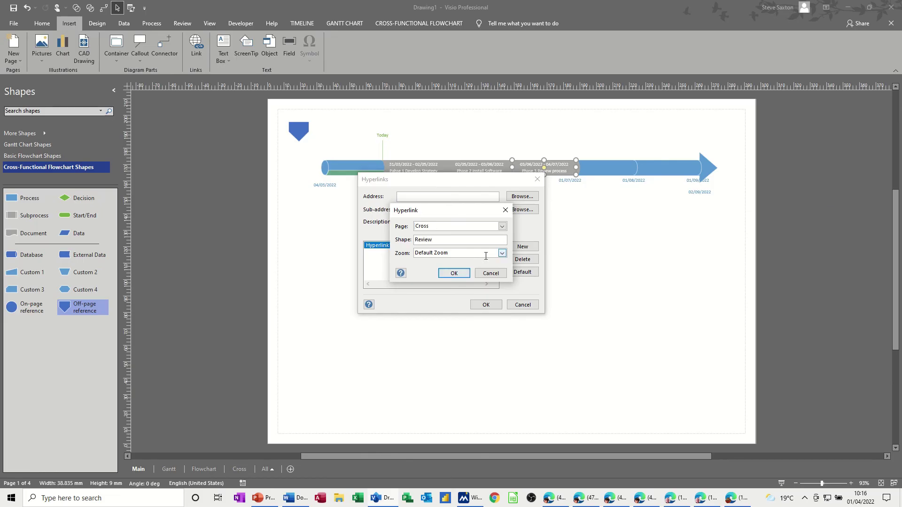
left_click(502, 254)
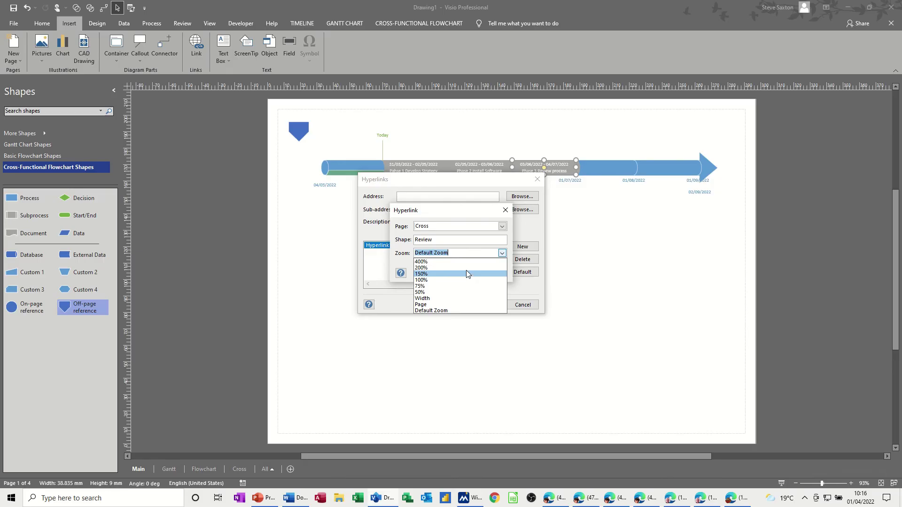
left_click(466, 268)
left_click(454, 274)
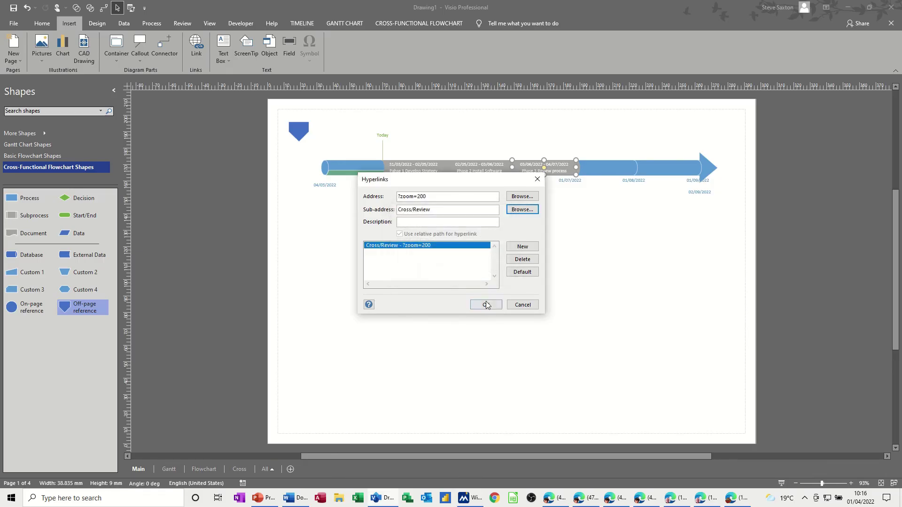
left_click(486, 304)
- Follow the Phase 3 link to the Cross page, then return to the Main timeline
left_click(462, 252)
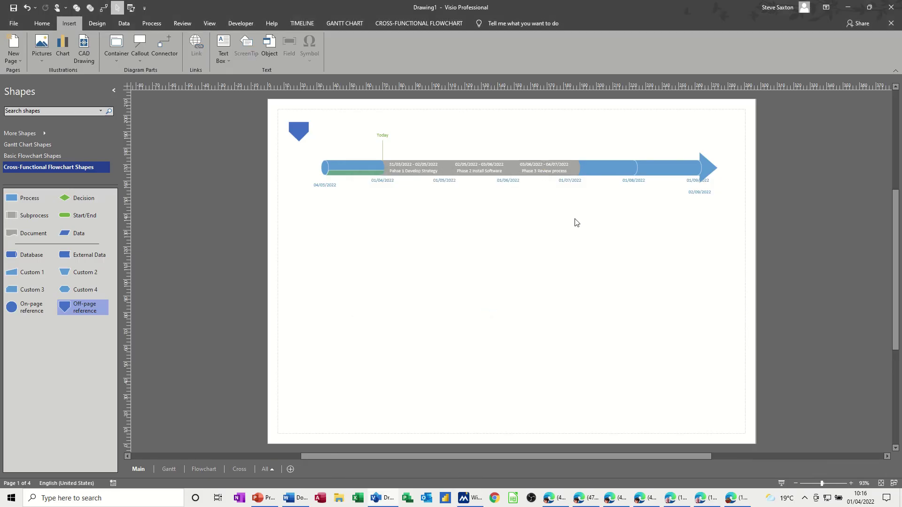
left_click(545, 172, "ctrl")
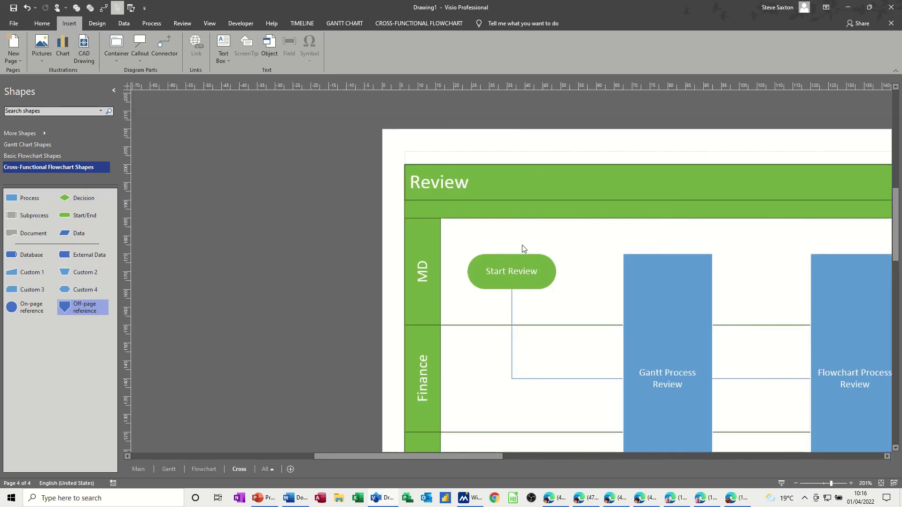
left_click(139, 470)
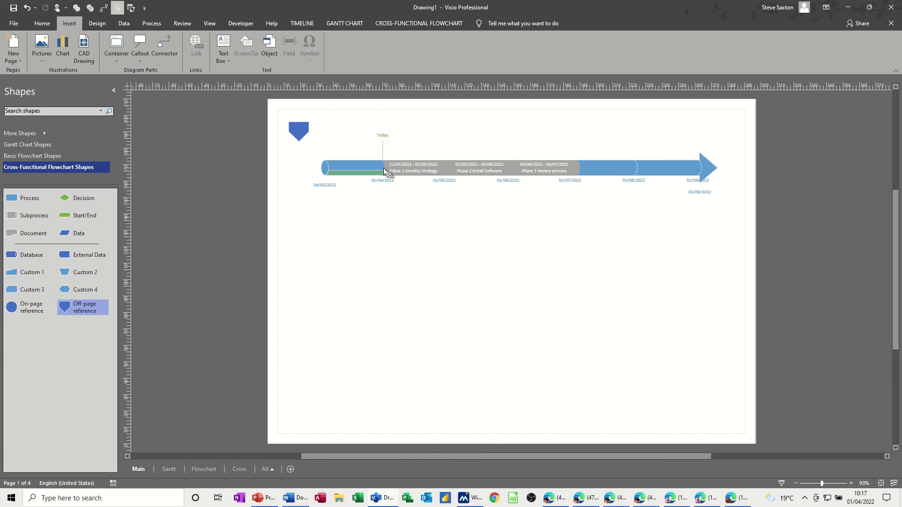
- Review the Gantt, Flowchart and Cross pages, then select the Coord Teams bar on Gantt
left_click(169, 467)
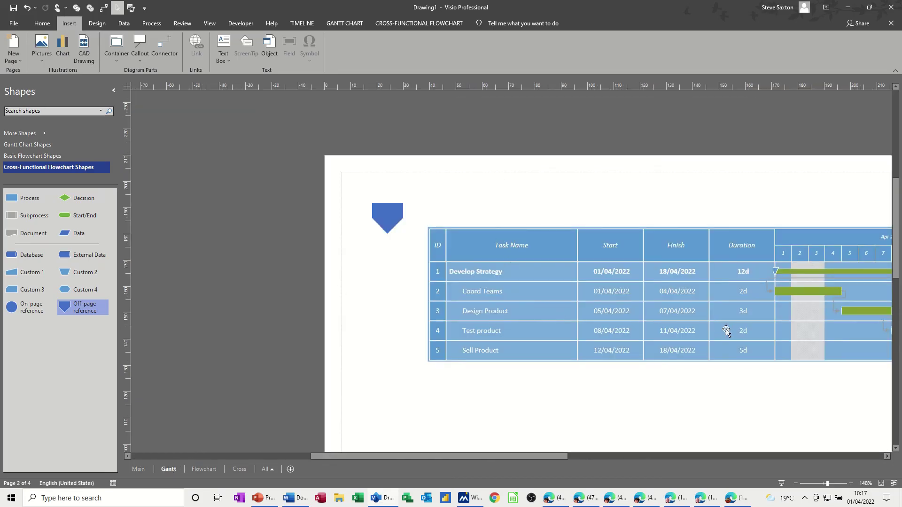
left_click(205, 469)
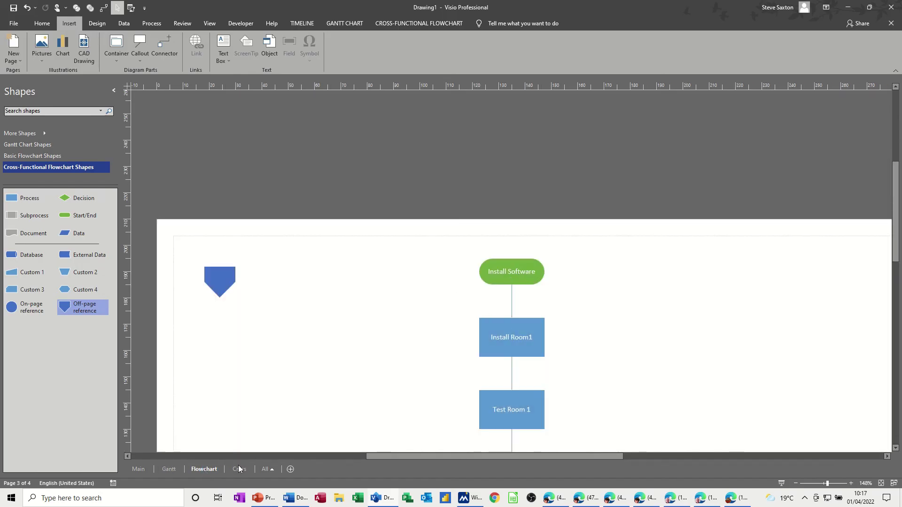
left_click(237, 470)
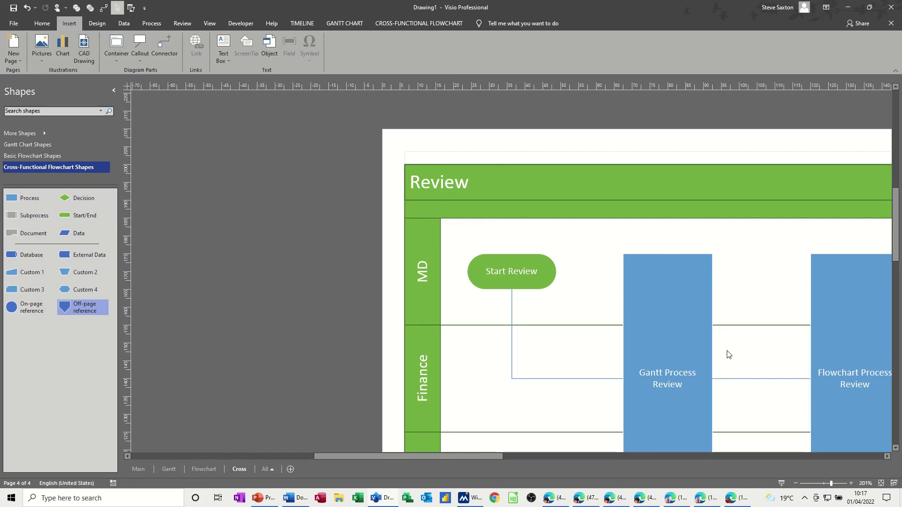
left_click(166, 470)
left_click(194, 471)
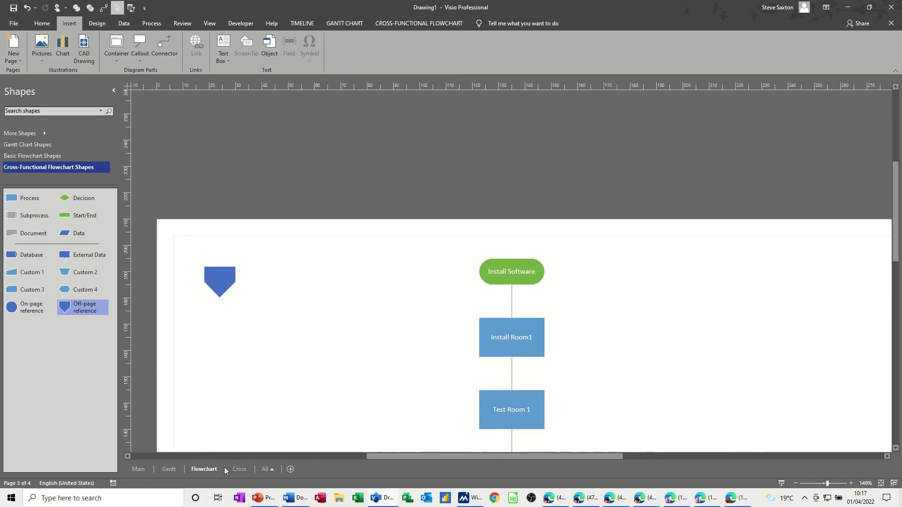
scroll(520, 300, "down", 5)
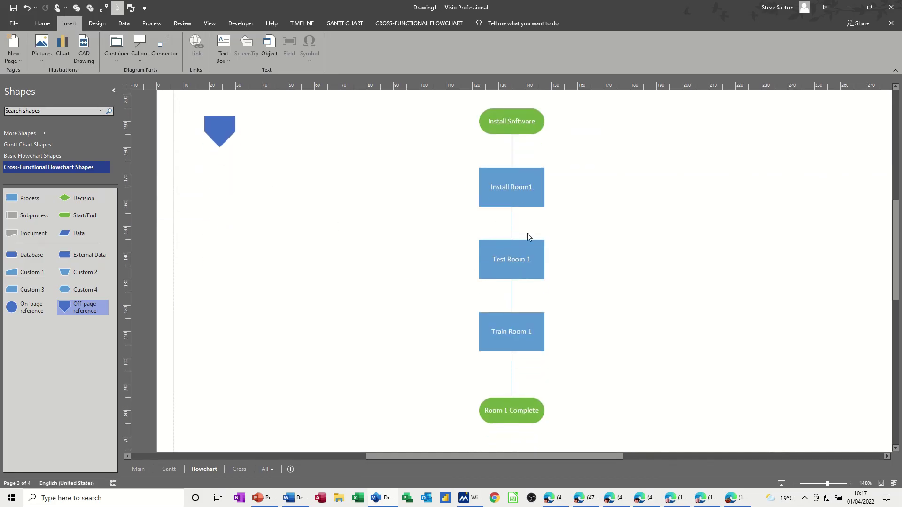
left_click(530, 204)
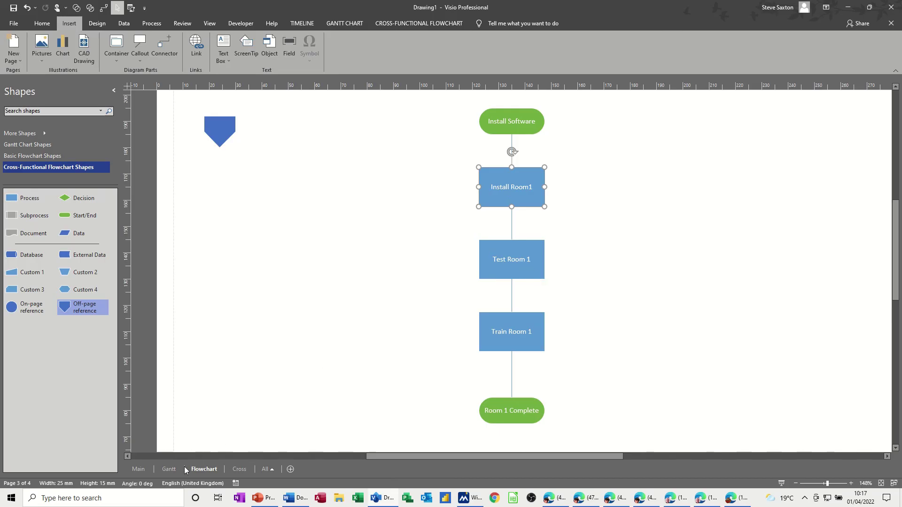
left_click(167, 469)
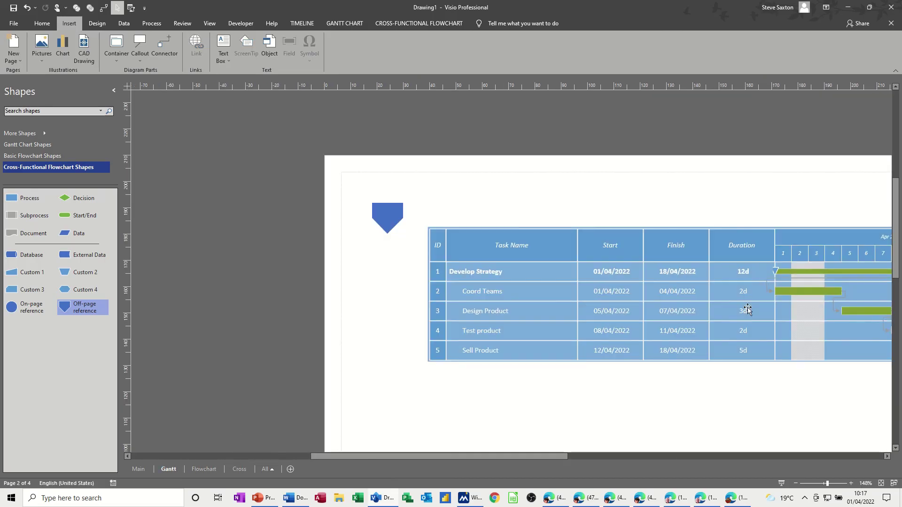
left_click(790, 292)
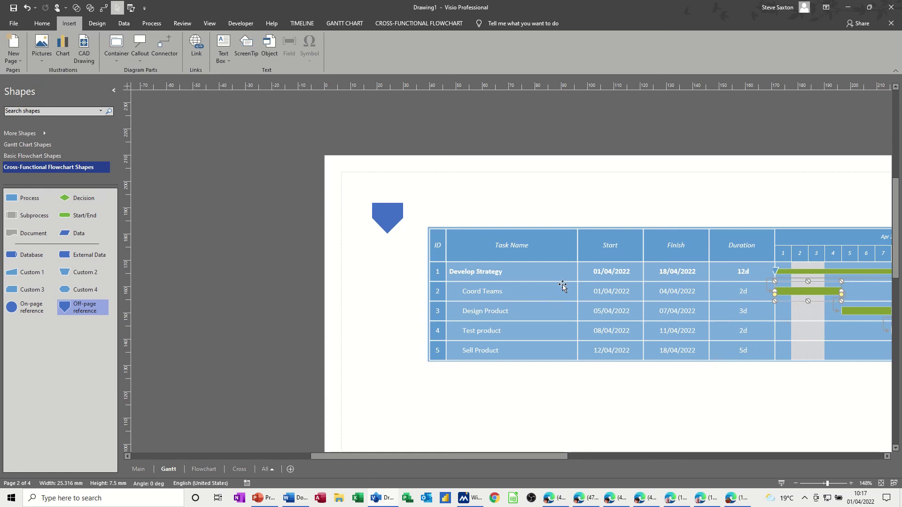
- Show the Shape Data task pane for the Coord Teams task bar
left_click(209, 23)
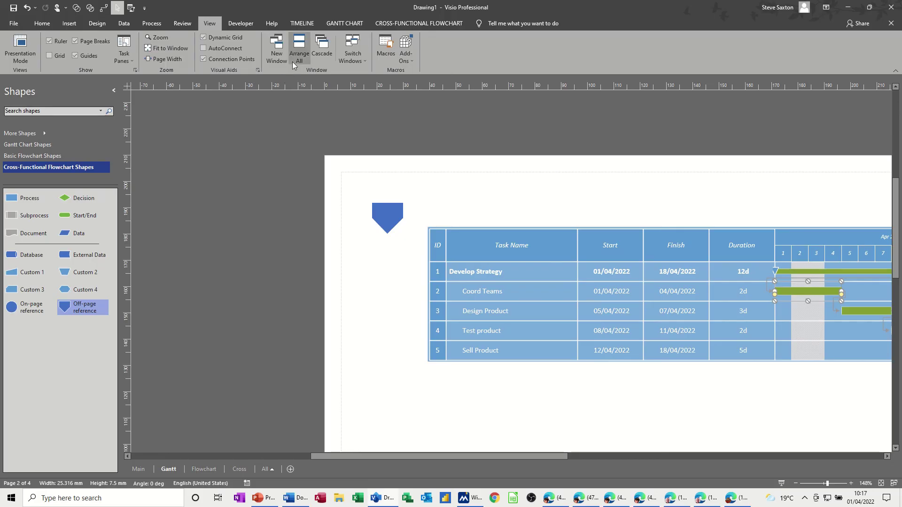
left_click(127, 61)
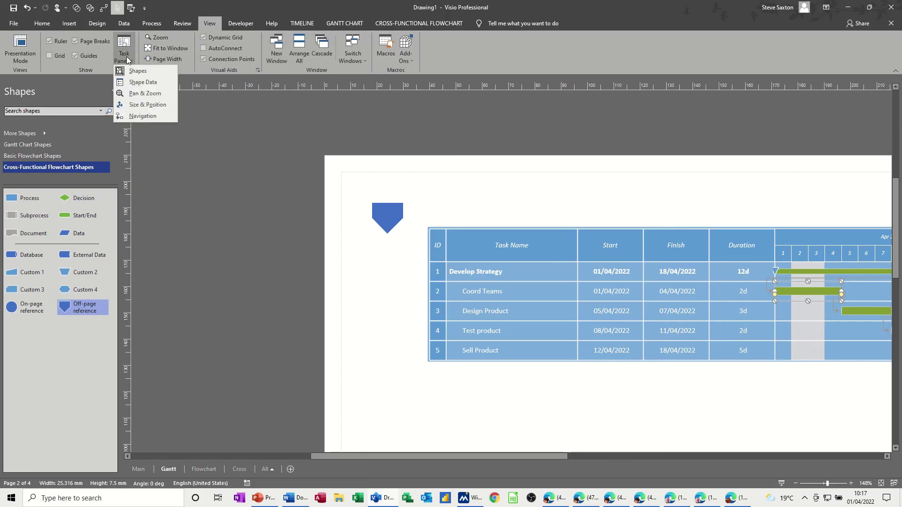
left_click(134, 83)
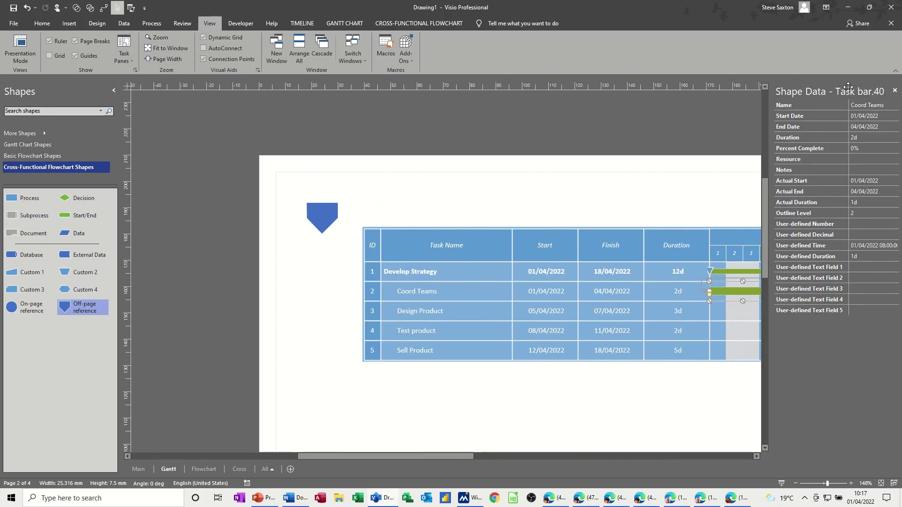
left_click(755, 456)
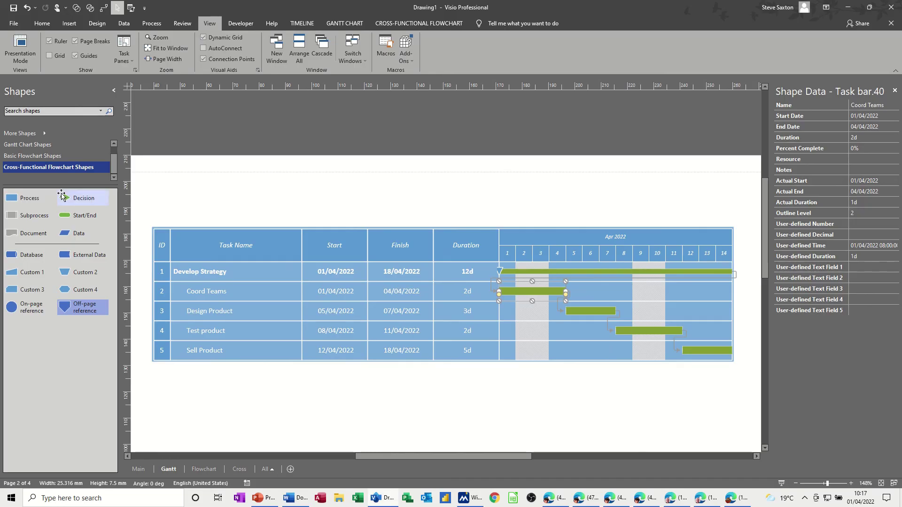
scroll(28, 157, "up", 1)
left_click(8, 159)
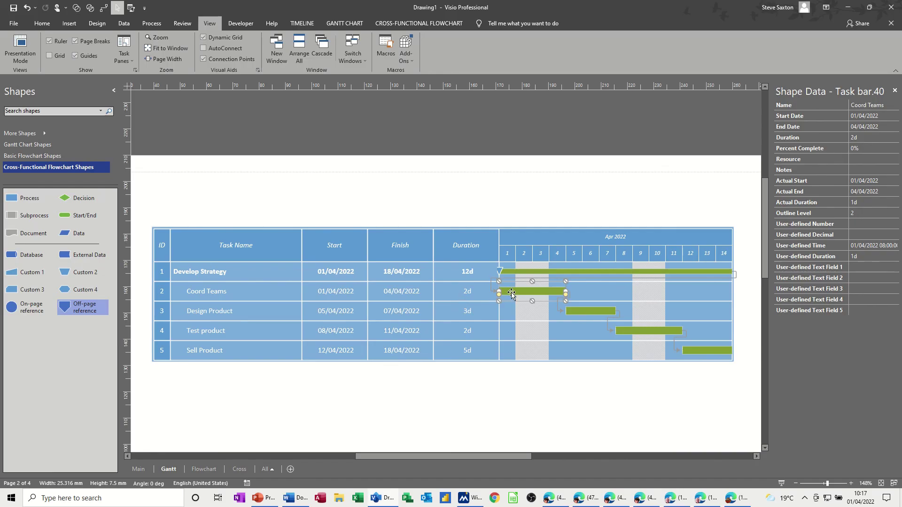
- Set the Coord Teams task's Percent Complete to 45
left_click(872, 149)
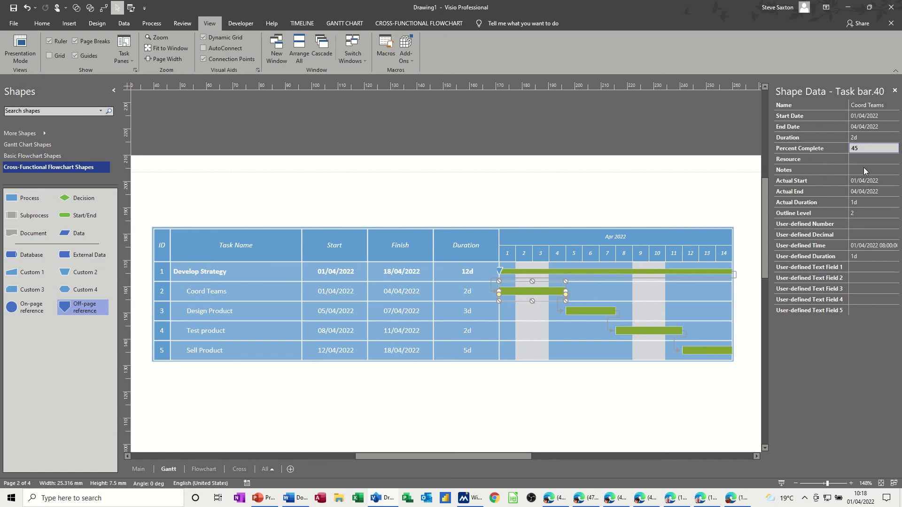
type("45")
key("Return")
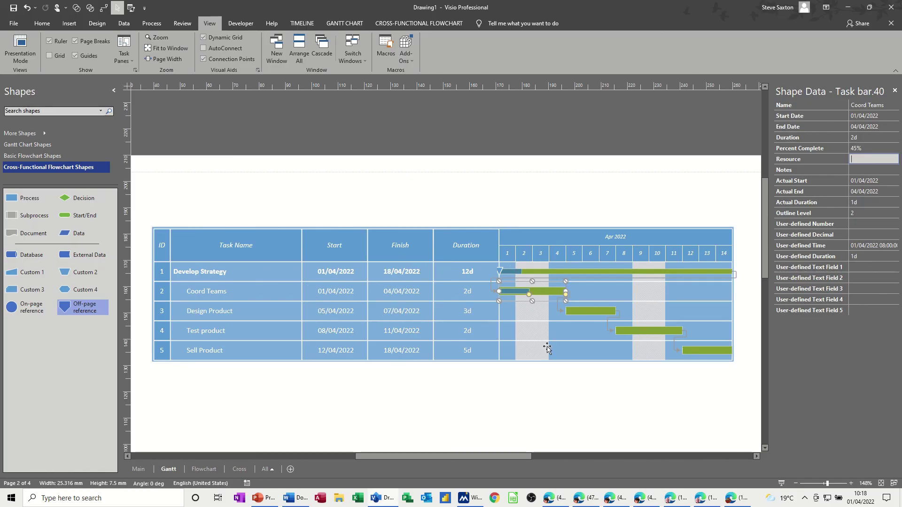
left_click(480, 390)
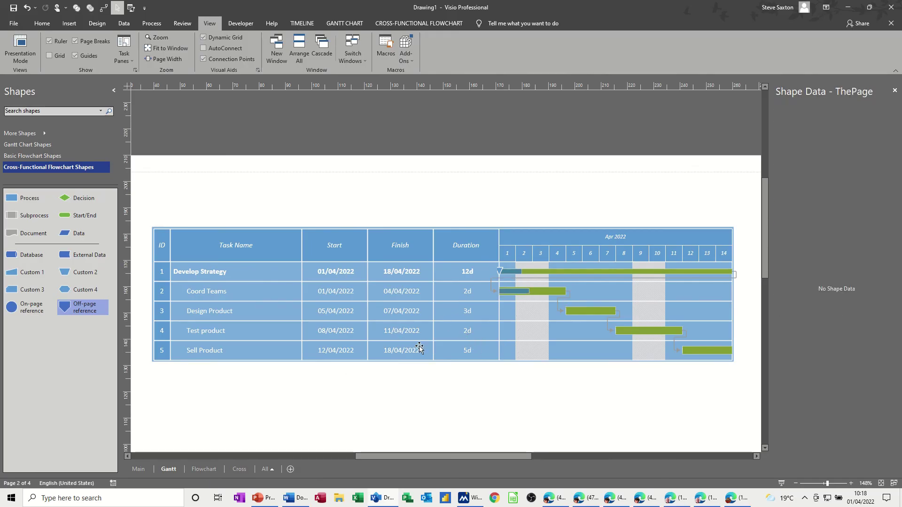